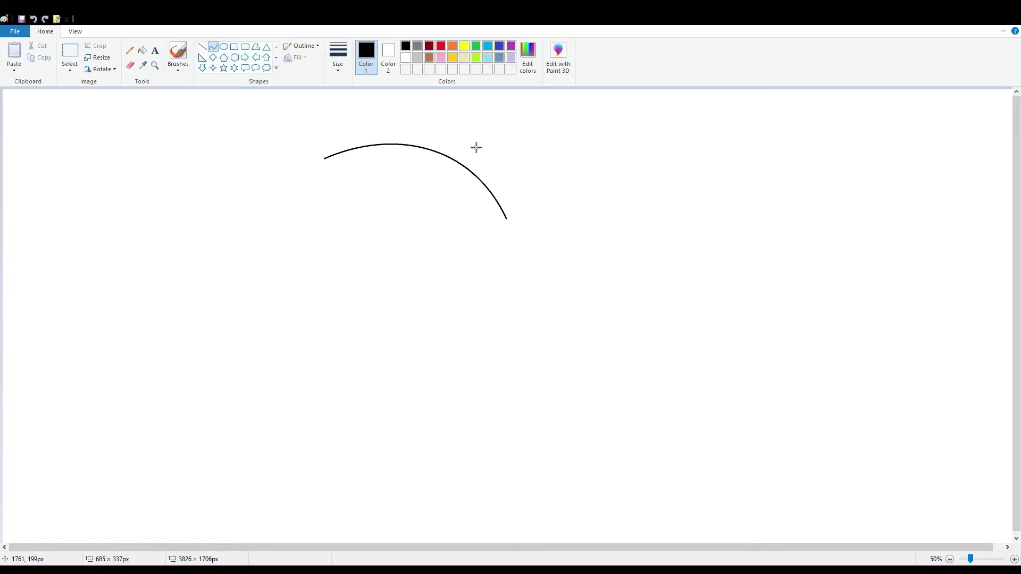
pyautogui.hotkey('ctrl', 'z')
pyautogui.moveTo(404, 162)
pyautogui.mouseDown()
pyautogui.moveTo(595, 299)
pyautogui.moveTo(574, 288)
pyautogui.mouseUp()
pyautogui.moveTo(483, 239)
pyautogui.mouseDown()
pyautogui.moveTo(547, 269)
pyautogui.moveTo(597, 266)
pyautogui.mouseUp()
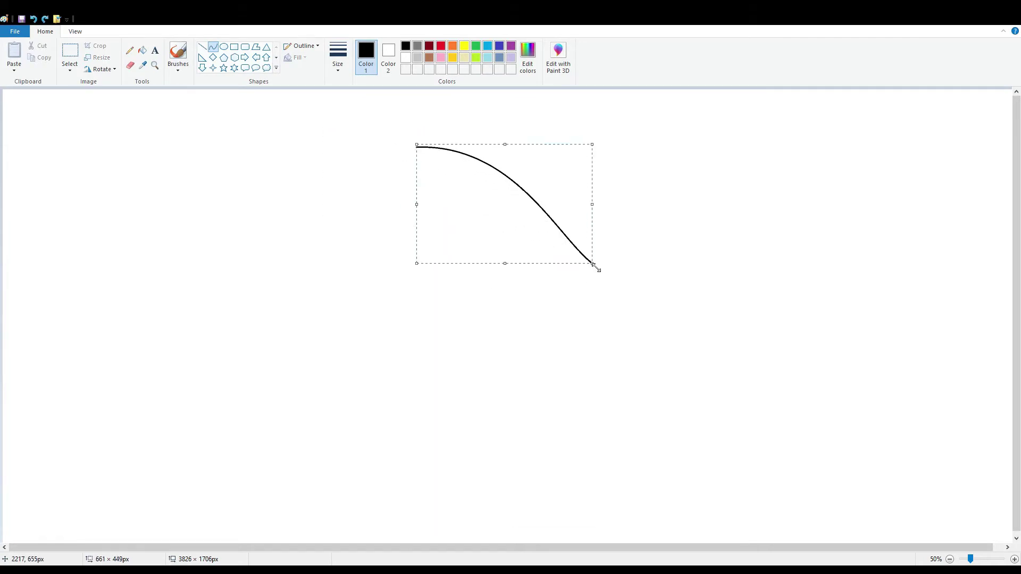
pyautogui.hotkey('ctrl', 'z')
# - Draw an arched curve about 589 × 407 px sloping down to the right as the cap's lower edge
pyautogui.moveTo(383, 182); pyautogui.dragTo(574, 280)
pyautogui.moveTo(453, 191); pyautogui.dragTo(545, 176)
pyautogui.moveTo(533, 222); pyautogui.dragTo(527, 256)
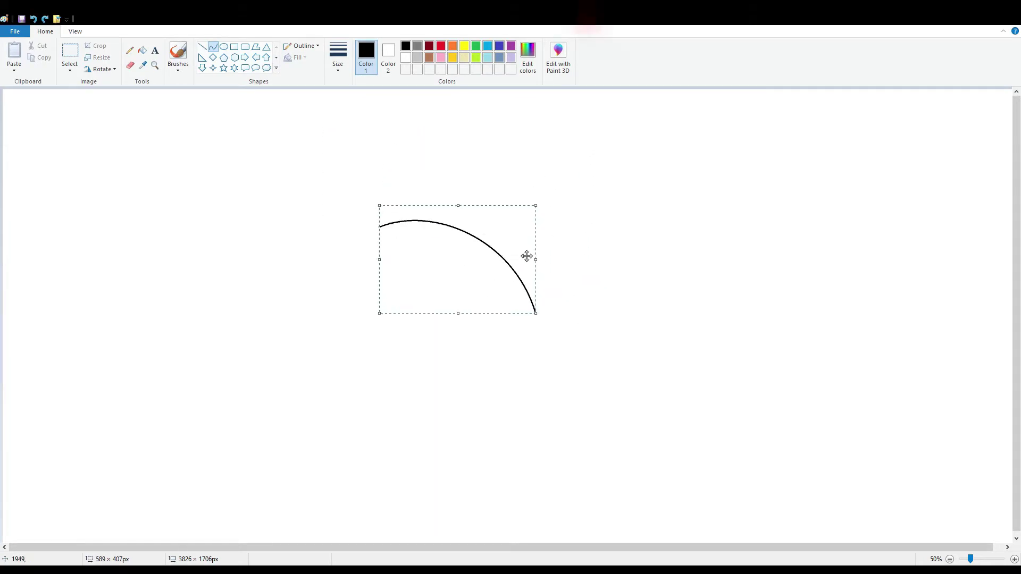
pyautogui.click(597, 255)
# - Draw the cap's domed outer curve and flared rear tip, and close the outline to the lower edge with a straight line
pyautogui.moveTo(397, 240); pyautogui.dragTo(585, 272)
pyautogui.moveTo(585, 272); pyautogui.dragTo(591, 297)
pyautogui.click(589, 264)
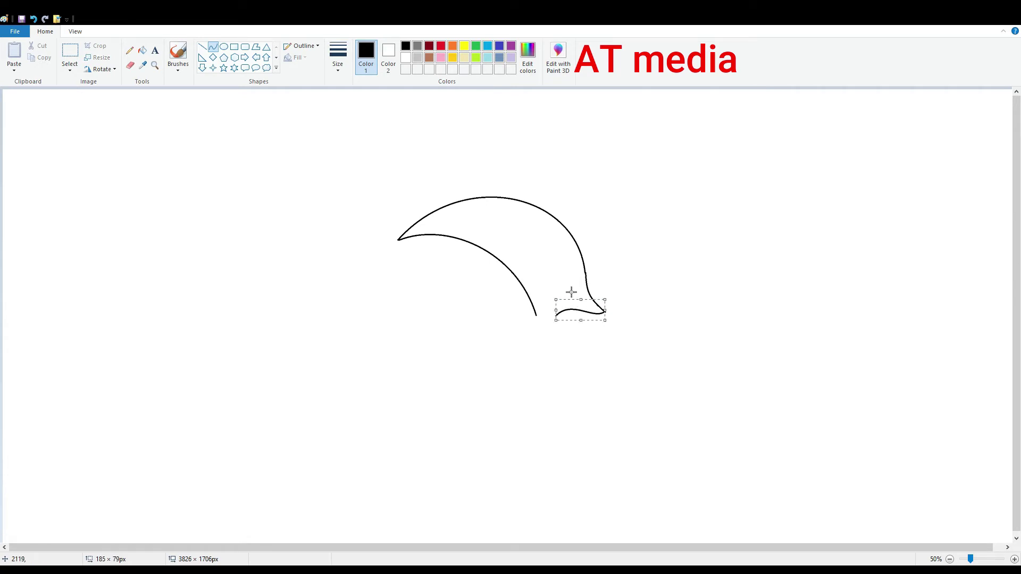
pyautogui.scroll(1, 571, 292)
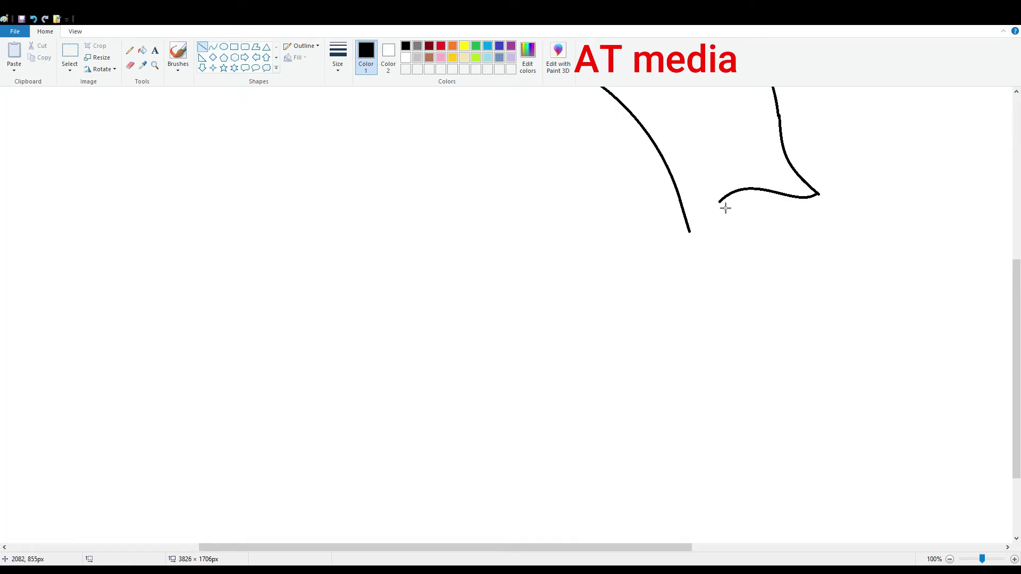
pyautogui.moveTo(719, 201); pyautogui.dragTo(690, 231)
# - Draw a curved hair edge about 71 × 187 px running down from the cap's front corner
pyautogui.scroll(2, 700, 399)
pyautogui.moveTo(404, 164); pyautogui.dragTo(364, 274)
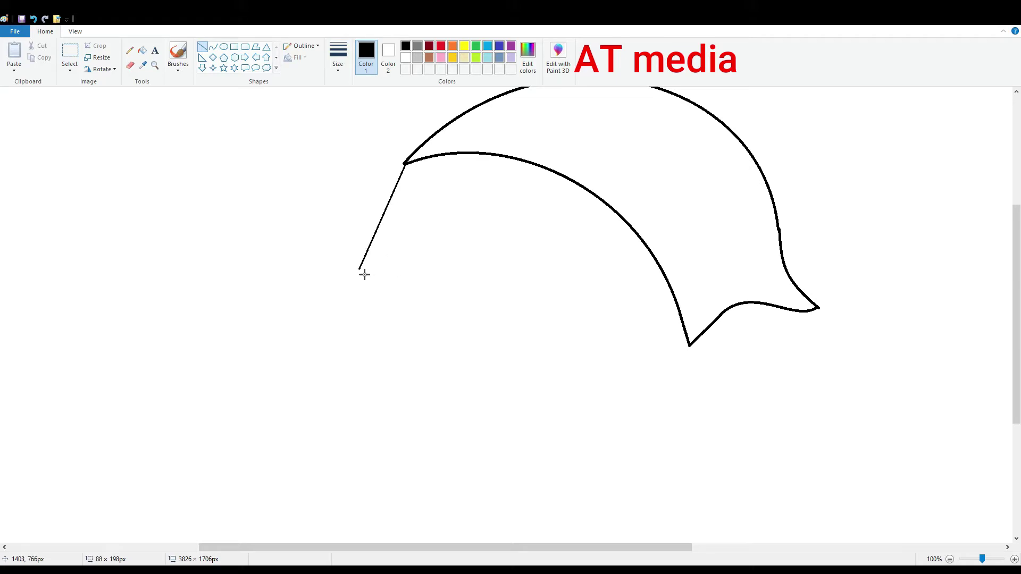
pyautogui.hotkey('ctrl', 'z')
pyautogui.click(212, 47)
pyautogui.moveTo(405, 164); pyautogui.dragTo(371, 260)
pyautogui.moveTo(392, 189); pyautogui.dragTo(375, 221)
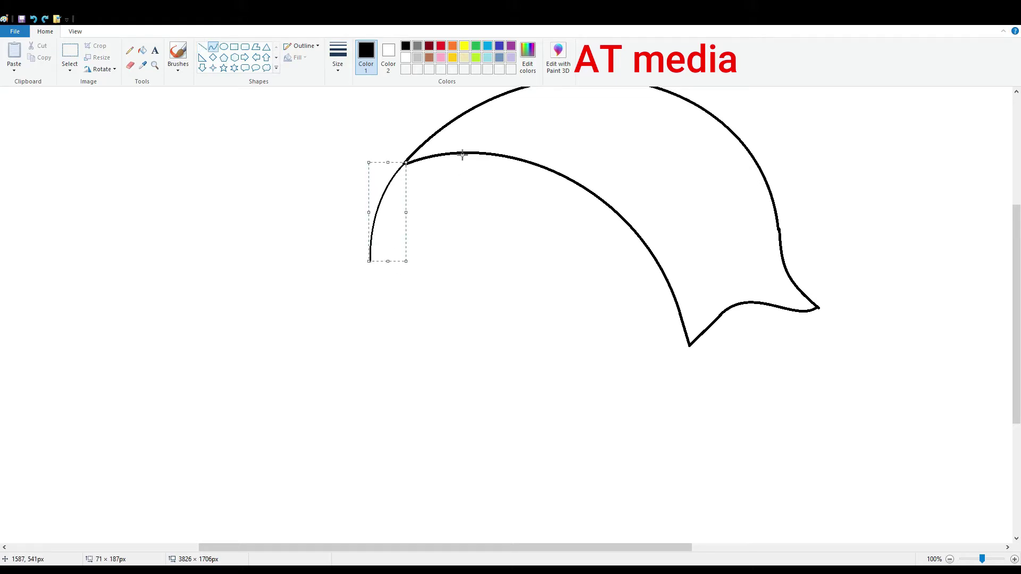
# - Draw the front fringe strands as curves, from the tip of the front hair edge to the middle of the forehead
pyautogui.moveTo(371, 261); pyautogui.dragTo(417, 215)
pyautogui.moveTo(398, 244)
pyautogui.mouseDown()
pyautogui.moveTo(401, 227)
pyautogui.moveTo(494, 287)
pyautogui.moveTo(477, 287)
pyautogui.mouseUp()
pyautogui.moveTo(447, 245)
pyautogui.mouseDown()
pyautogui.moveTo(429, 261)
pyautogui.moveTo(497, 221)
pyautogui.moveTo(452, 260)
pyautogui.mouseUp()
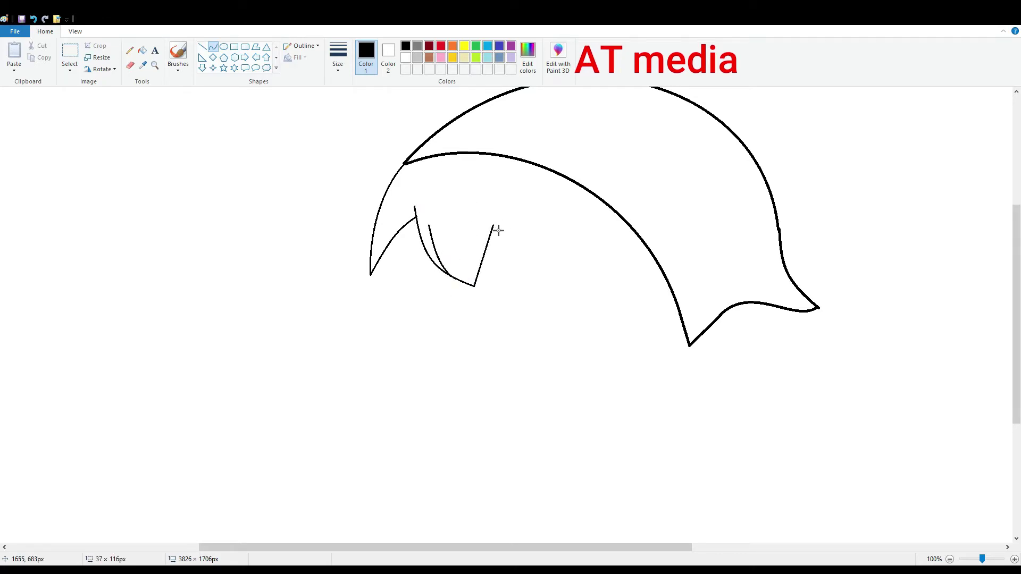
pyautogui.moveTo(498, 230); pyautogui.dragTo(478, 212)
pyautogui.moveTo(473, 250)
pyautogui.mouseDown()
pyautogui.moveTo(478, 271)
pyautogui.moveTo(470, 250)
pyautogui.mouseUp()
# - Complete the hair outline with a curved fringe edge, a wavy sideburn and a short curve below the cap's rear lower corner
pyautogui.moveTo(474, 285)
pyautogui.mouseDown()
pyautogui.moveTo(595, 233)
pyautogui.moveTo(585, 230)
pyautogui.mouseUp()
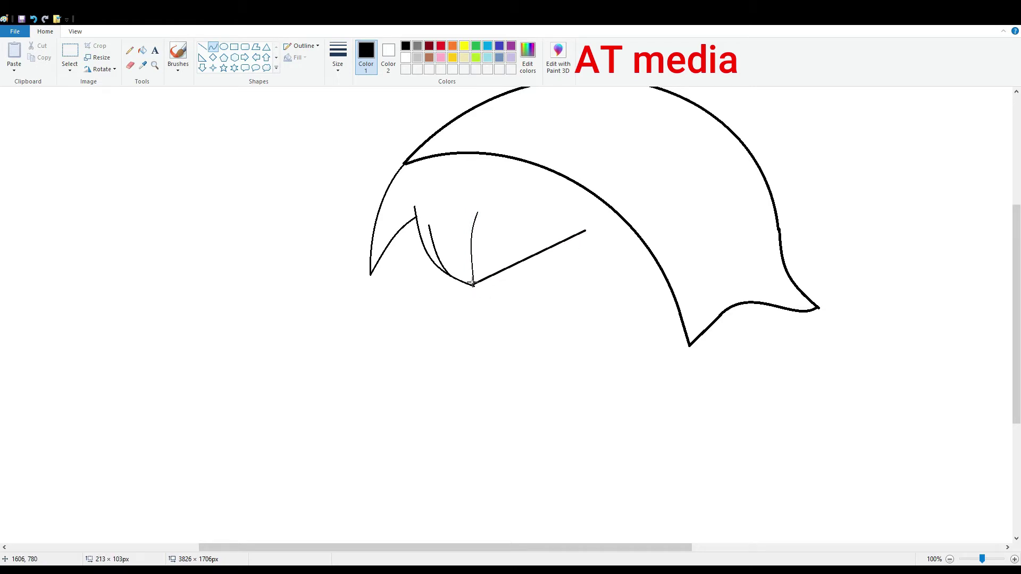
pyautogui.moveTo(529, 259)
pyautogui.mouseDown()
pyautogui.moveTo(567, 266)
pyautogui.moveTo(600, 240)
pyautogui.moveTo(612, 367)
pyautogui.mouseUp()
pyautogui.moveTo(591, 298)
pyautogui.mouseDown()
pyautogui.moveTo(615, 321)
pyautogui.moveTo(631, 372)
pyautogui.moveTo(612, 340)
pyautogui.mouseUp()
pyautogui.moveTo(690, 345); pyautogui.dragTo(668, 429)
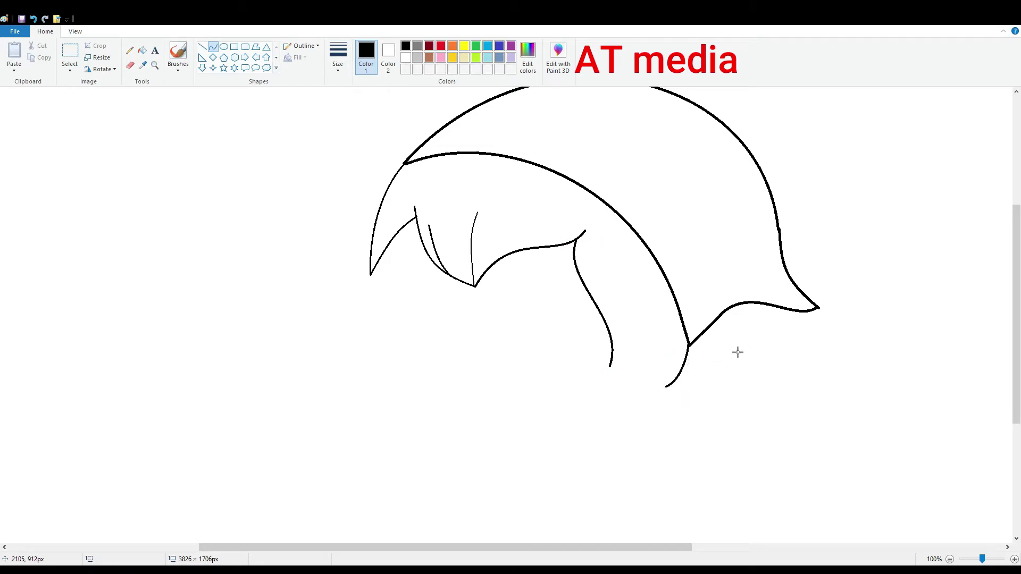
# - Draw the left side of the face below the hair as a forehead curve followed by a rounded cheek curve
pyautogui.moveTo(375, 269)
pyautogui.mouseDown()
pyautogui.moveTo(396, 353)
pyautogui.moveTo(388, 303)
pyautogui.moveTo(396, 310)
pyautogui.moveTo(420, 427)
pyautogui.moveTo(439, 446)
pyautogui.mouseUp()
pyautogui.moveTo(410, 390)
pyautogui.mouseDown()
pyautogui.moveTo(369, 372)
pyautogui.moveTo(380, 436)
pyautogui.moveTo(399, 426)
pyautogui.moveTo(403, 476)
pyautogui.moveTo(404, 457)
pyautogui.mouseUp()
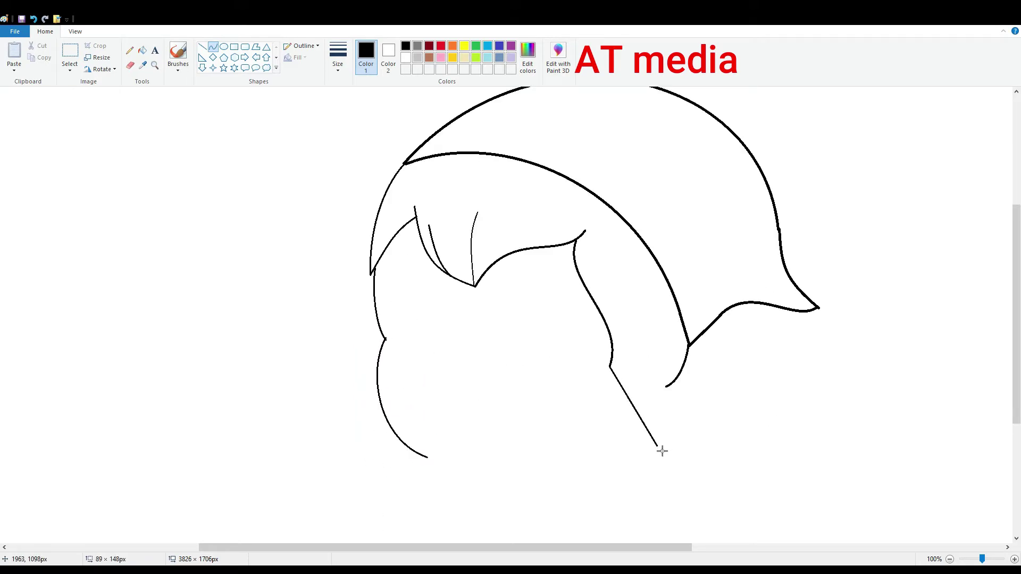
pyautogui.moveTo(662, 451); pyautogui.dragTo(680, 388)
pyautogui.hotkey('ctrl', 'z')
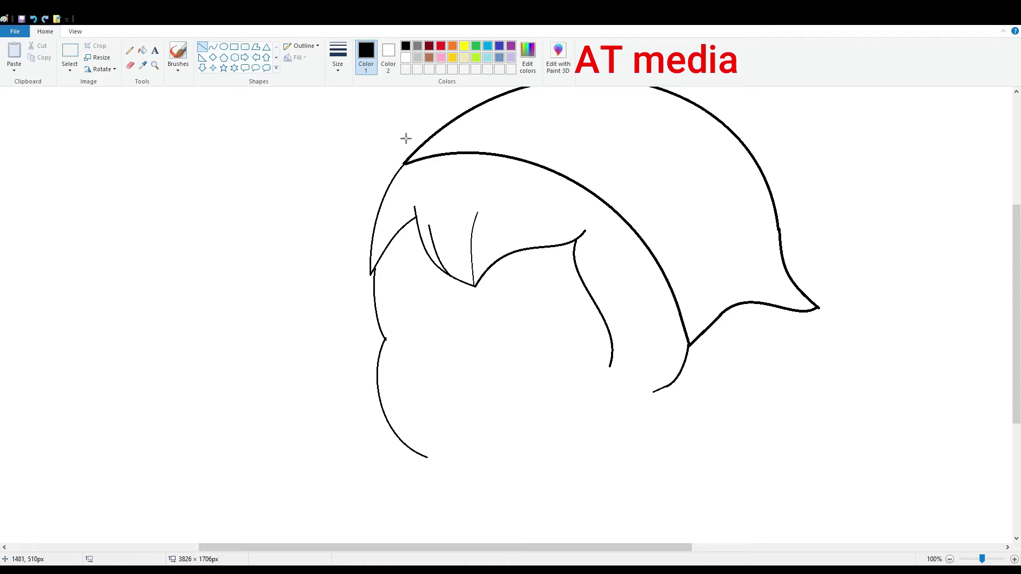
# - Extend the hair curve at the back of the head toward the ear with a curve about 65 × 38 px
pyautogui.click(213, 46)
pyautogui.scroll(2, 999, 428)
pyautogui.moveTo(350, 324)
pyautogui.mouseDown()
pyautogui.moveTo(281, 365)
pyautogui.moveTo(340, 367)
pyautogui.mouseUp()
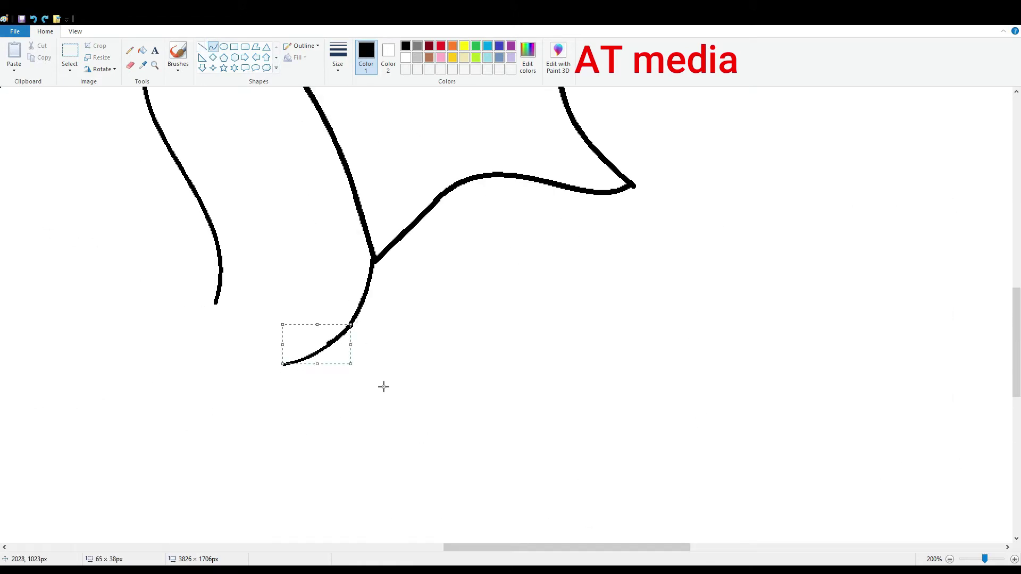
pyautogui.moveTo(216, 306)
pyautogui.mouseDown()
pyautogui.moveTo(264, 460)
pyautogui.moveTo(253, 490)
pyautogui.mouseUp()
pyautogui.moveTo(300, 379); pyautogui.dragTo(326, 431)
pyautogui.hotkey('ctrl', 'z')
# - Draw the ear's rounded outer outline starting from the lower end of the sideburn
pyautogui.moveTo(216, 306); pyautogui.dragTo(289, 397)
pyautogui.moveTo(252, 351)
pyautogui.mouseDown()
pyautogui.moveTo(267, 331)
pyautogui.moveTo(244, 314)
pyautogui.mouseUp()
pyautogui.scroll(-2, 447, 424)
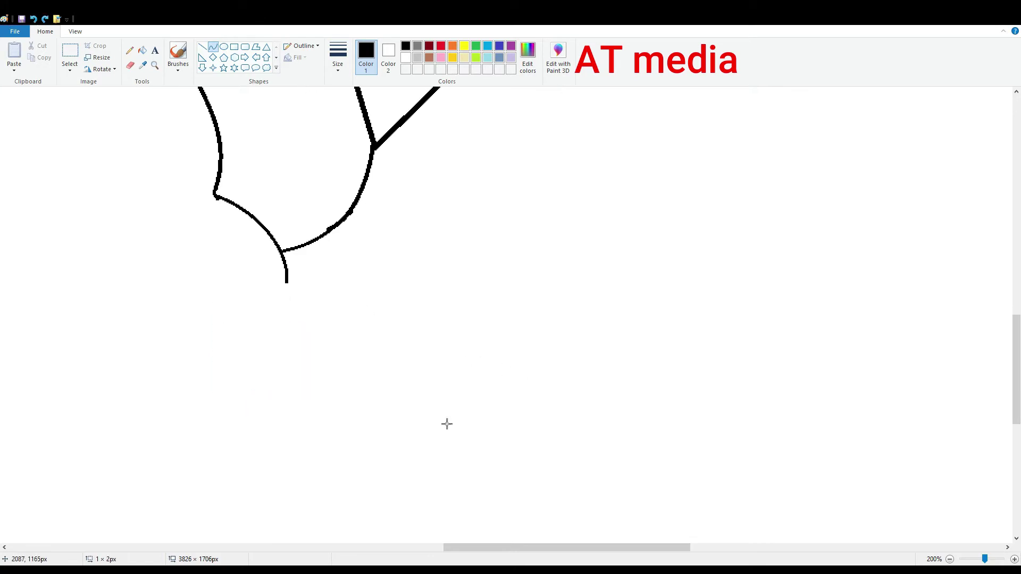
pyautogui.moveTo(287, 283)
pyautogui.mouseDown()
pyautogui.moveTo(230, 339)
pyautogui.moveTo(276, 347)
pyautogui.mouseUp()
pyautogui.click(256, 346)
# - Draw the inner ear line as a curve that hooks into a small spiral inside the ear outline
pyautogui.moveTo(255, 242)
pyautogui.mouseDown()
pyautogui.moveTo(231, 314)
pyautogui.moveTo(238, 293)
pyautogui.moveTo(263, 308)
pyautogui.mouseUp()
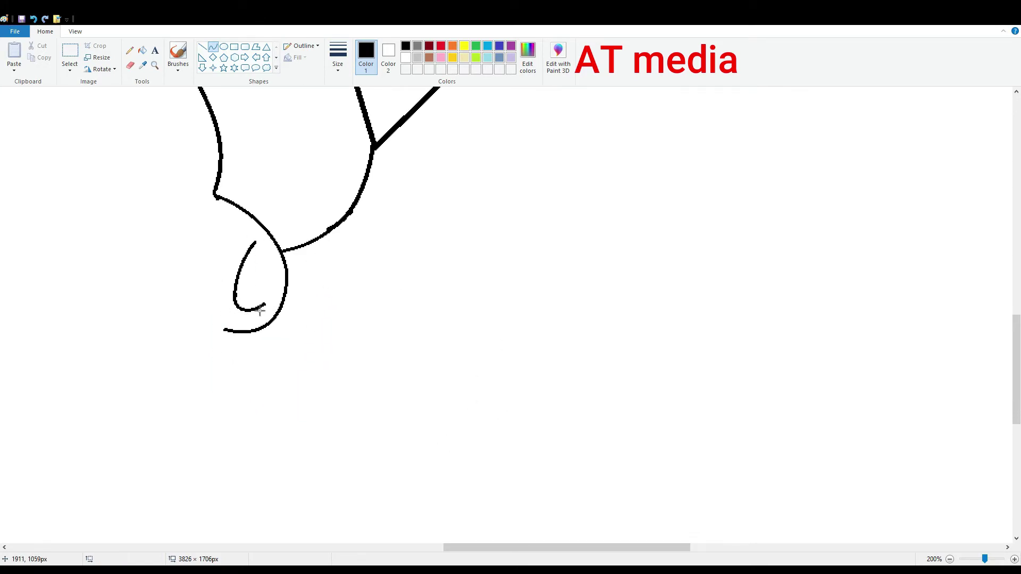
pyautogui.hotkey('ctrl', 'z')
pyautogui.moveTo(243, 244); pyautogui.dragTo(237, 301)
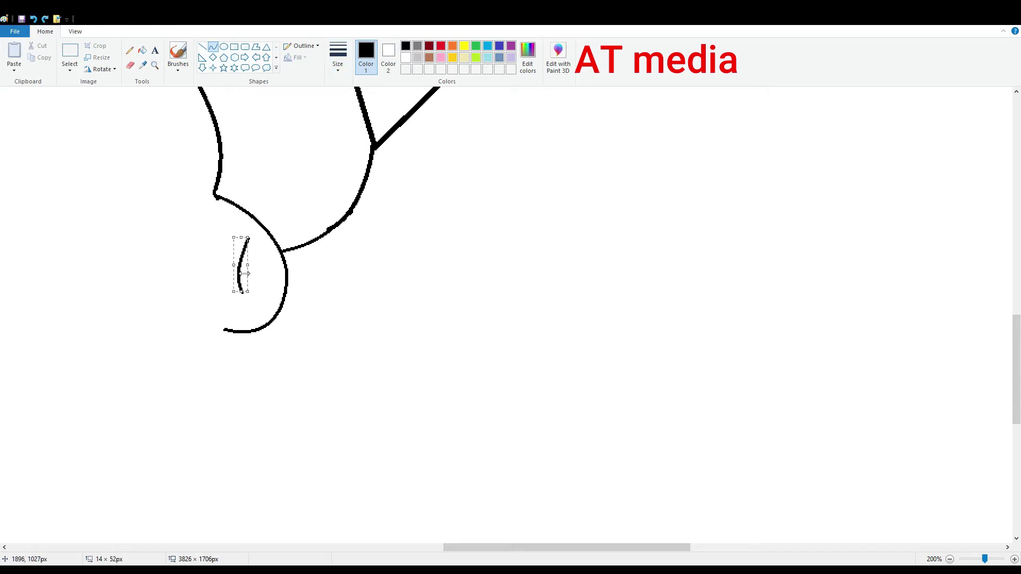
pyautogui.click(244, 250)
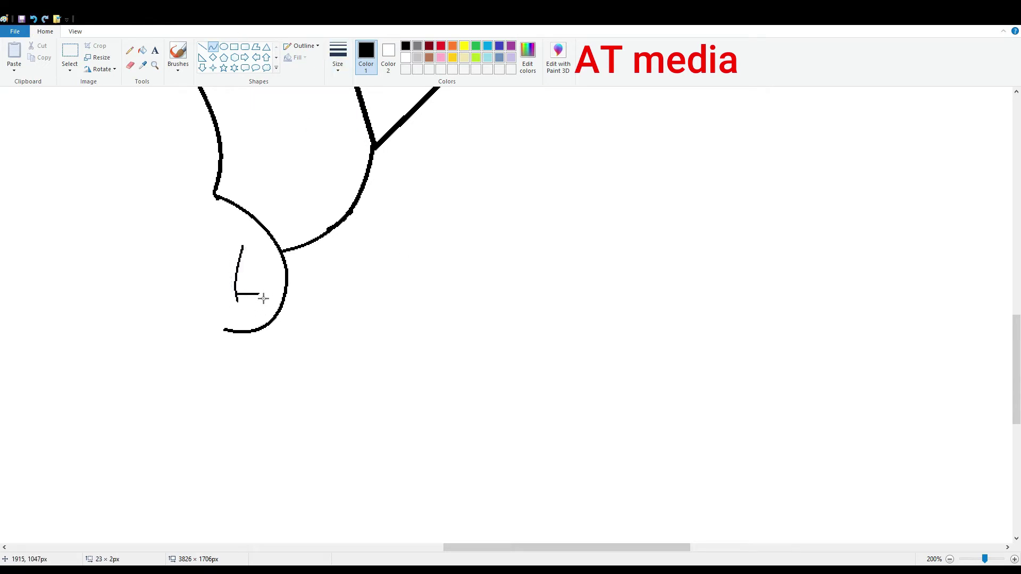
pyautogui.click(1014, 560)
# - Add a tiny black-filled oval at the end of the ear spiral and a short curve across the inner ear
pyautogui.click(224, 47)
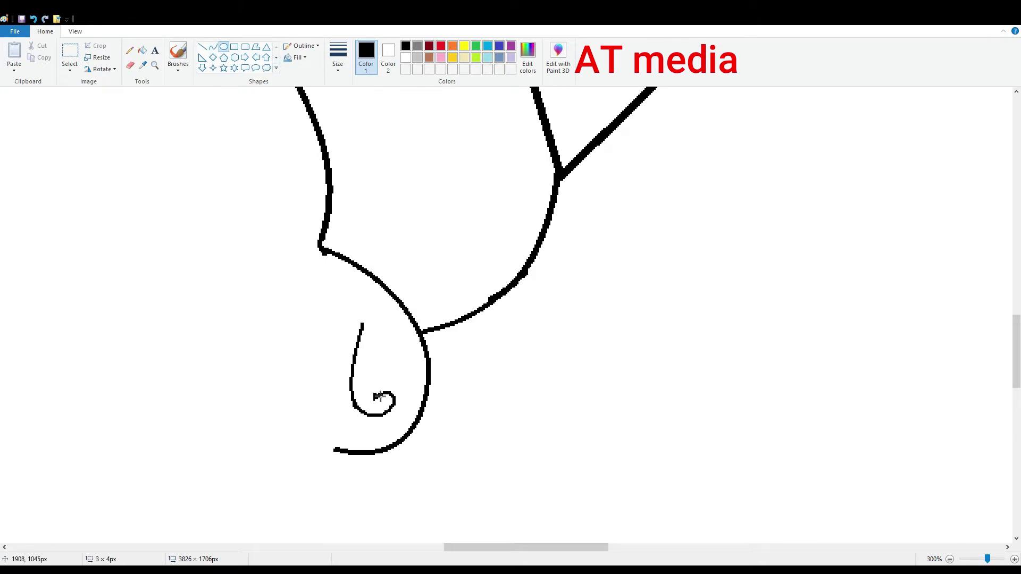
pyautogui.moveTo(375, 393); pyautogui.dragTo(384, 404)
pyautogui.click(142, 50)
pyautogui.click(213, 47)
pyautogui.moveTo(355, 354)
pyautogui.mouseDown()
pyautogui.moveTo(400, 379)
pyautogui.moveTo(376, 353)
pyautogui.moveTo(375, 367)
pyautogui.mouseUp()
pyautogui.click(213, 47)
# - Undo the cheek curve and redraw it shorter, bulging outward from the notch below the forehead
pyautogui.keyDown('ctrl'); pyautogui.scroll(-3, 569, 437); pyautogui.keyUp('ctrl')
pyautogui.hscroll(1, 653, 562)
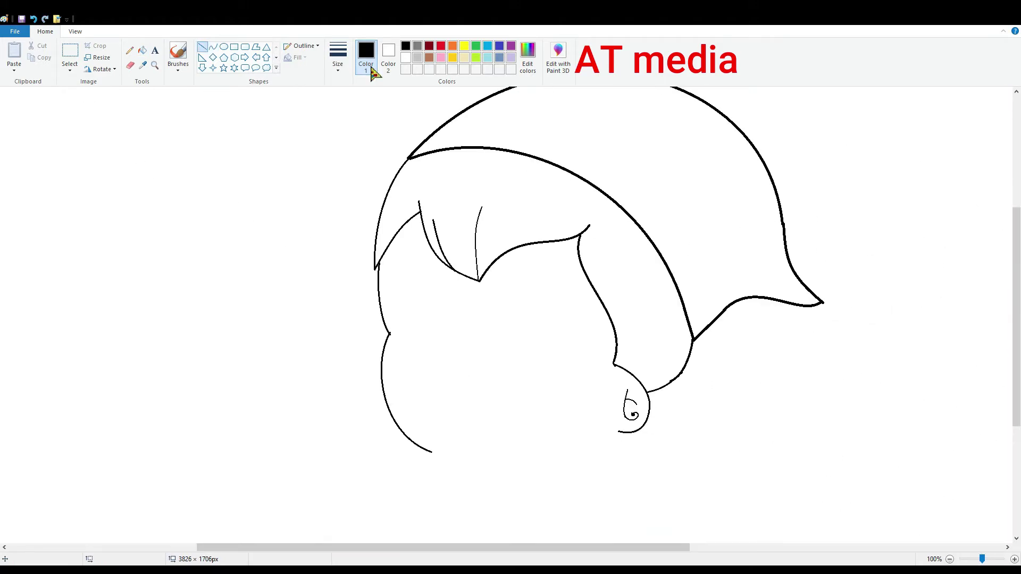
pyautogui.hotkey('ctrl', 'z')
pyautogui.moveTo(393, 336); pyautogui.dragTo(402, 432)
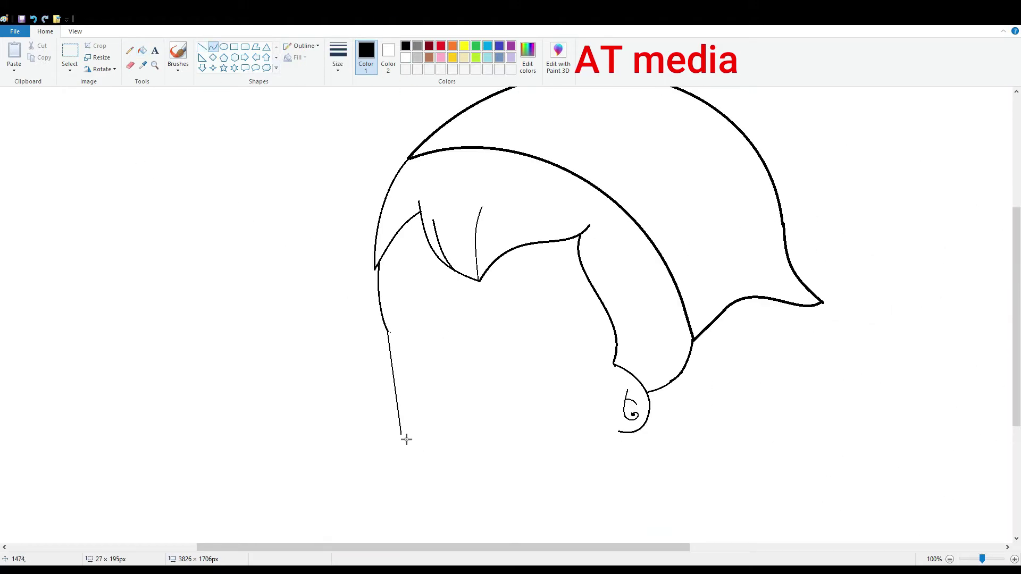
pyautogui.moveTo(392, 380); pyautogui.dragTo(379, 373)
pyautogui.click(390, 444)
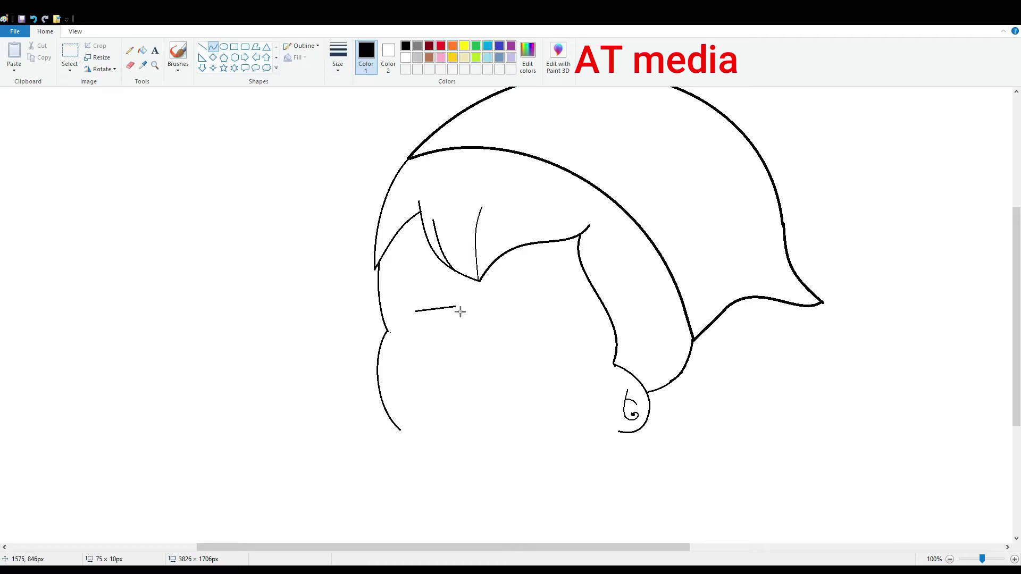
# - Draw the left closed eye as a short, thickened curve bowed downward beside the face edge
pyautogui.moveTo(423, 337); pyautogui.dragTo(454, 336)
pyautogui.moveTo(439, 337); pyautogui.dragTo(438, 344)
pyautogui.scroll(1, 573, 433)
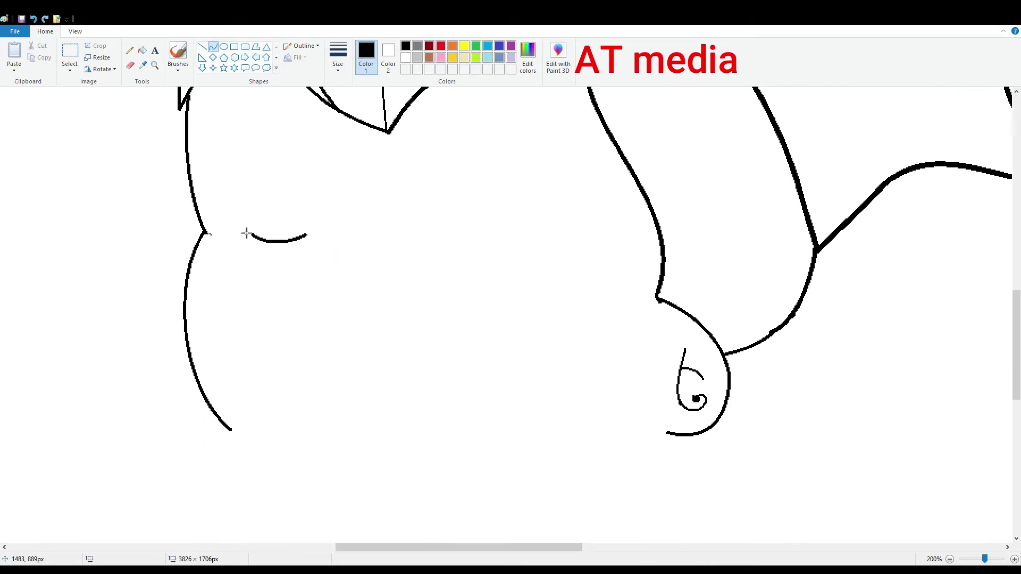
pyautogui.moveTo(246, 230); pyautogui.dragTo(306, 237)
# - Draw a thickened, arched eyebrow above the left closed eye
pyautogui.scroll(2, 381, 230)
pyautogui.moveTo(234, 271); pyautogui.dragTo(311, 238)
pyautogui.moveTo(276, 253); pyautogui.dragTo(269, 255)
# - Paste a copy of the closed eye and place it level with the first as the right eye
pyautogui.hotkey('ctrl', 'v')
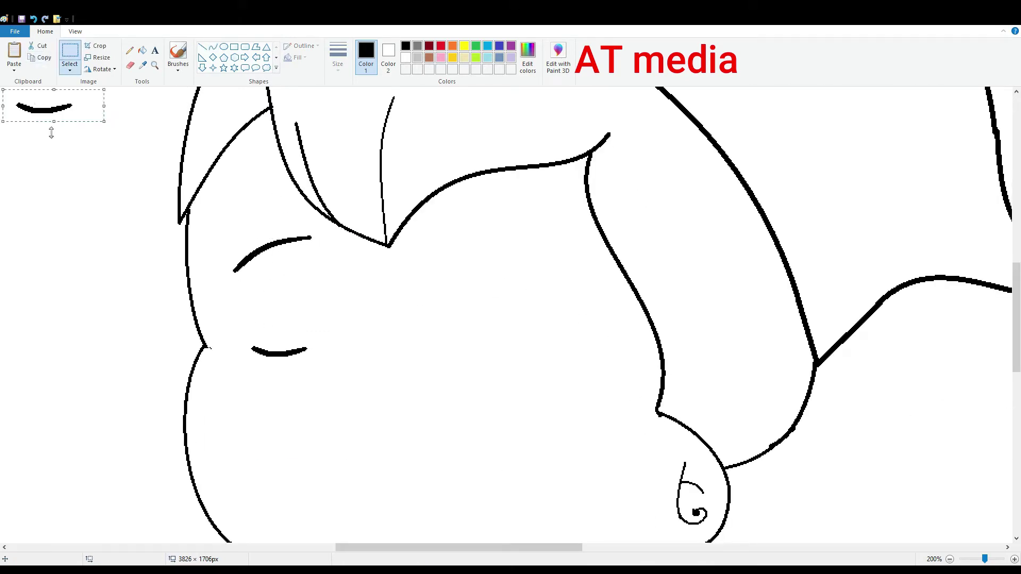
pyautogui.moveTo(54, 112); pyautogui.dragTo(467, 355)
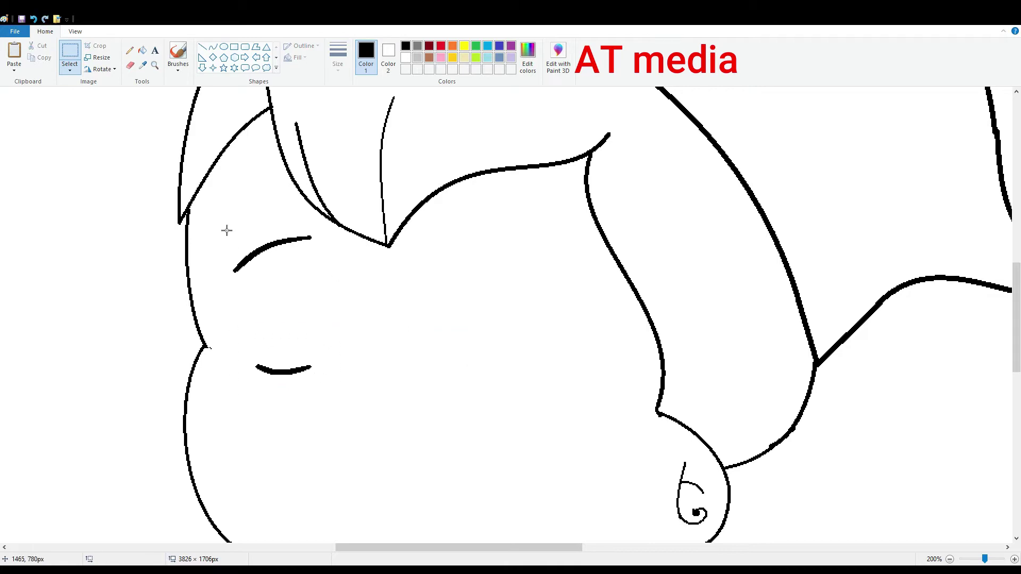
pyautogui.hotkey('ctrl', 'v')
pyautogui.moveTo(106, 124); pyautogui.dragTo(468, 359)
# - Copy the left eyebrow, flip the copy horizontally and place it above the right eye
pyautogui.moveTo(324, 311); pyautogui.dragTo(219, 226)
pyautogui.hotkey('ctrl', 'c')
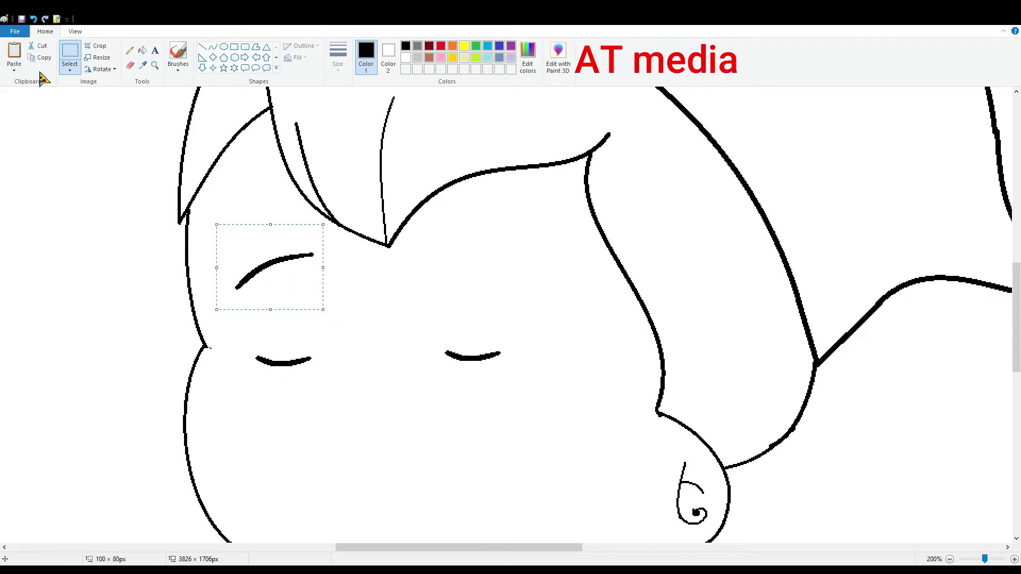
pyautogui.hotkey('ctrl', 'v')
pyautogui.click(101, 69)
pyautogui.click(120, 127)
pyautogui.moveTo(64, 129); pyautogui.dragTo(503, 262)
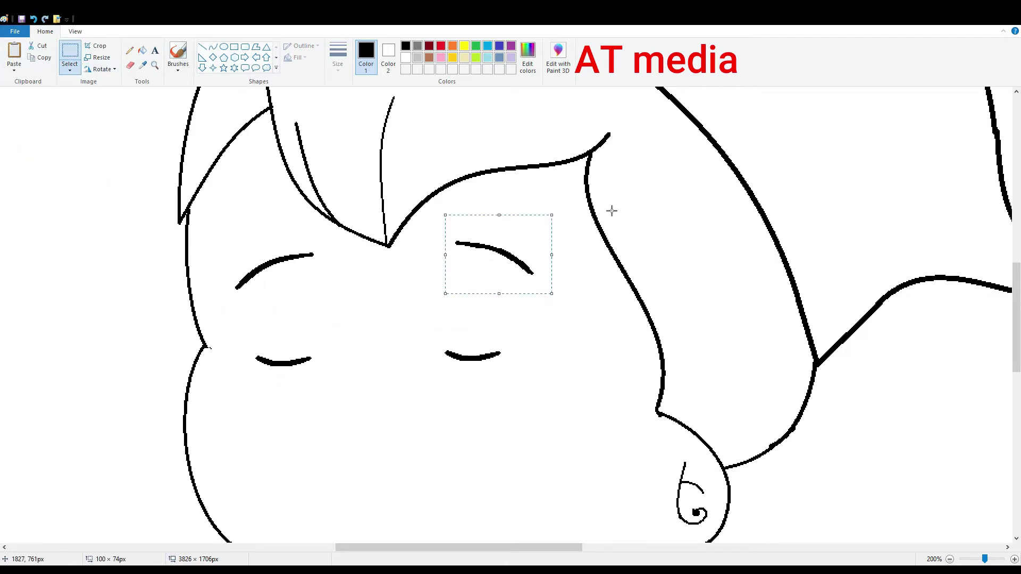
pyautogui.click(212, 46)
pyautogui.moveTo(394, 376); pyautogui.dragTo(373, 403)
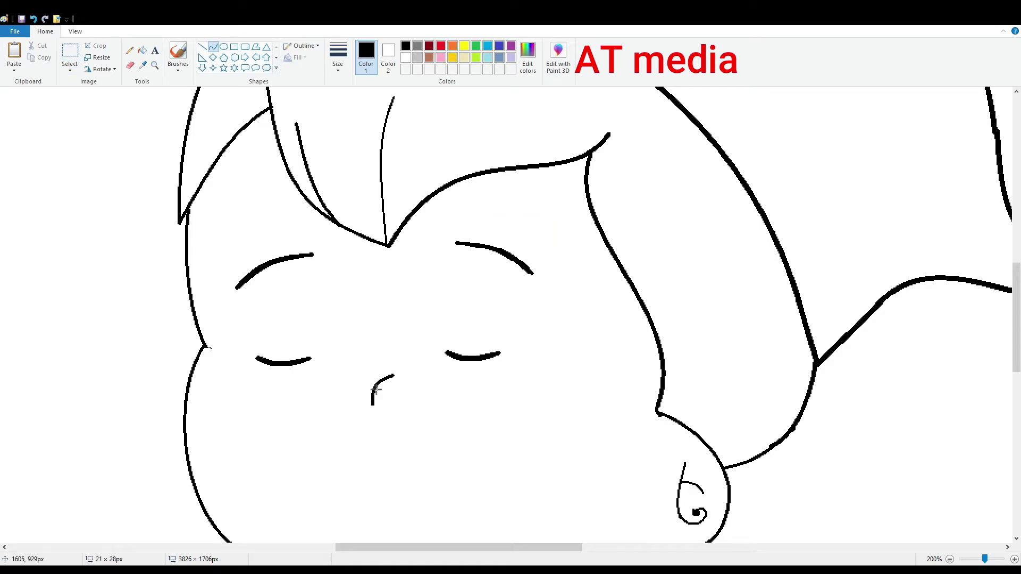
pyautogui.hotkey('ctrl', 'z')
# - Draw the nose as an ellipse about 32 × 37 px between the eyes and white out its right side to leave a crescent
pyautogui.scroll(-2, 461, 336)
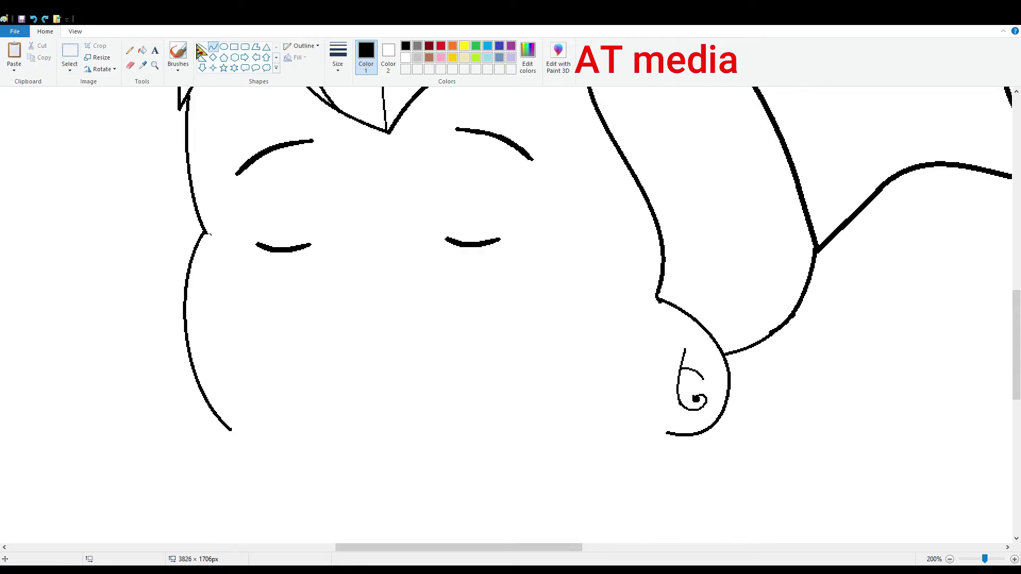
pyautogui.click(223, 47)
pyautogui.moveTo(356, 286); pyautogui.dragTo(392, 321)
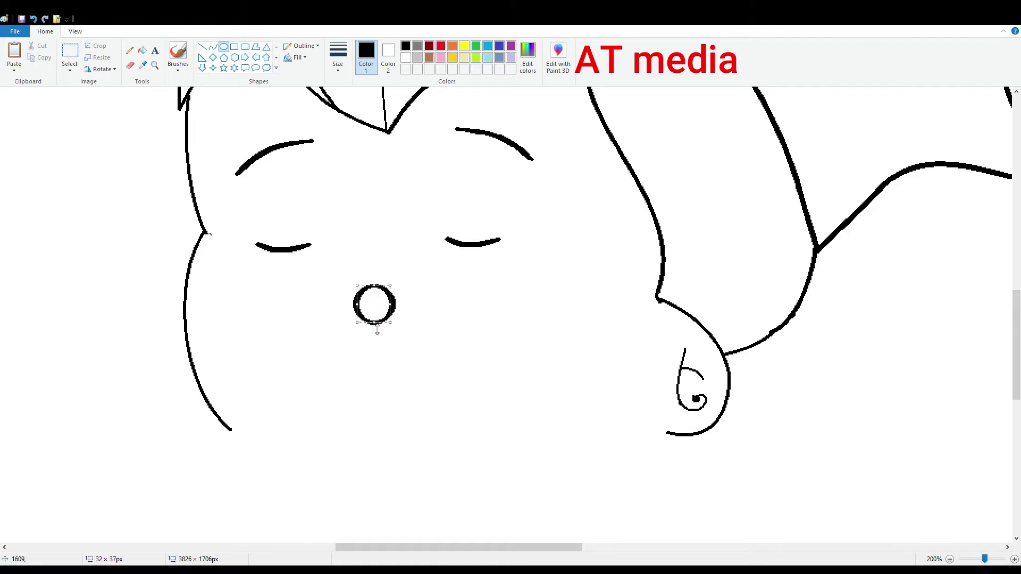
pyautogui.click(406, 57)
pyautogui.click(70, 53)
pyautogui.moveTo(341, 267); pyautogui.dragTo(380, 318)
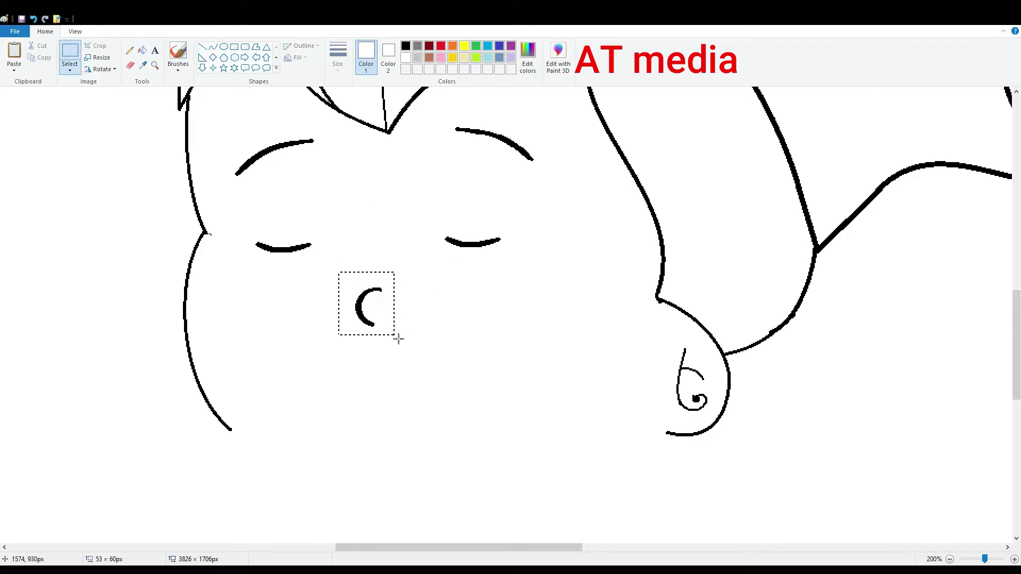
# - Draw a shallow, smiling black mouth curve below the nose with short ticks at both corners
pyautogui.click(213, 47)
pyautogui.click(406, 46)
pyautogui.scroll(1, 369, 325)
pyautogui.scroll(-1, 569, 444)
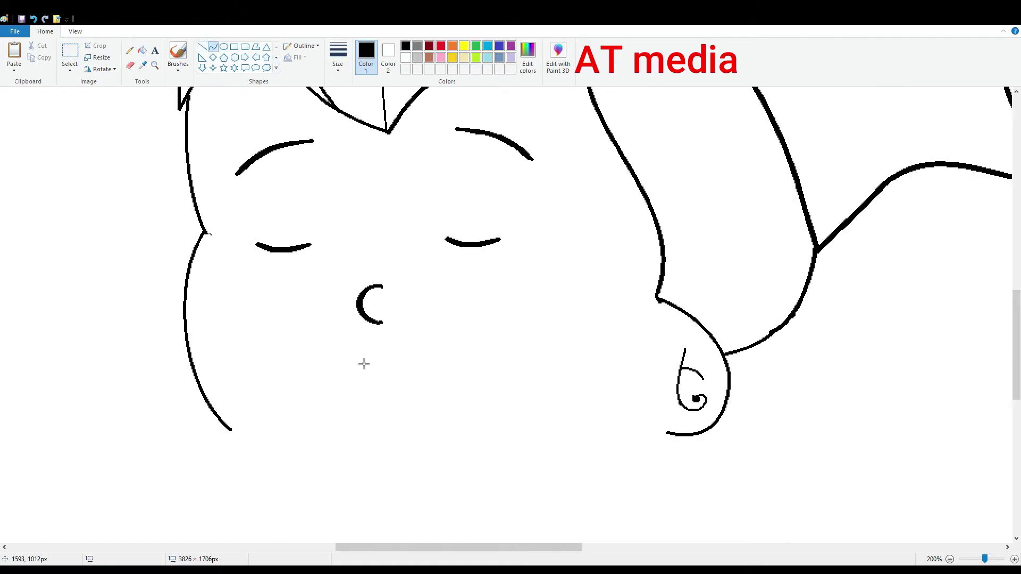
pyautogui.moveTo(333, 375); pyautogui.dragTo(426, 376)
pyautogui.moveTo(376, 378); pyautogui.dragTo(376, 397)
pyautogui.hotkey('ctrl', 'z')
pyautogui.moveTo(322, 356); pyautogui.dragTo(428, 355)
pyautogui.moveTo(375, 356)
pyautogui.mouseDown()
pyautogui.moveTo(342, 372)
pyautogui.moveTo(398, 372)
pyautogui.moveTo(392, 388)
pyautogui.mouseUp()
pyautogui.click(423, 379)
pyautogui.hotkey('ctrl', 'z')
pyautogui.hotkey('ctrl', 'z')
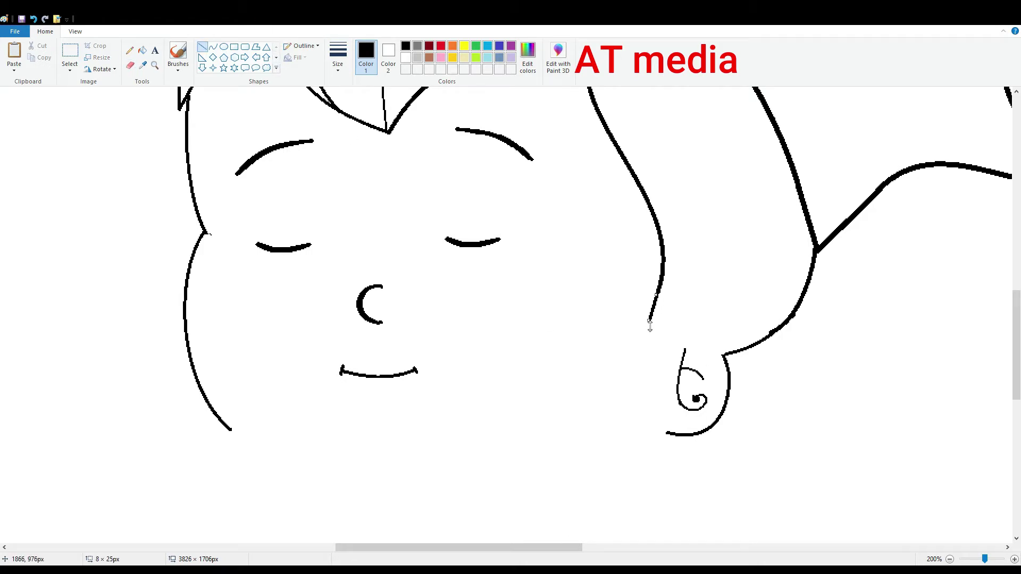
# - Extend the sideburn down to the top of the ear and redraw the back hair curve from the cap's lower corner toward the ear
pyautogui.moveTo(650, 325)
pyautogui.mouseDown()
pyautogui.moveTo(724, 354)
pyautogui.moveTo(677, 313)
pyautogui.moveTo(675, 288)
pyautogui.moveTo(649, 341)
pyautogui.mouseUp()
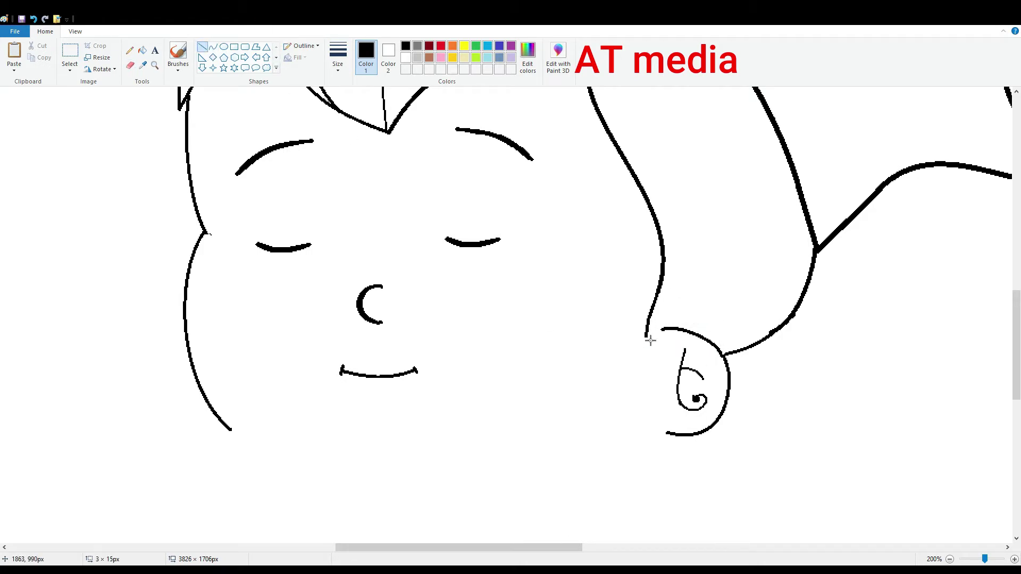
pyautogui.click(950, 559)
pyautogui.click(950, 560)
pyautogui.scroll(1, 656, 334)
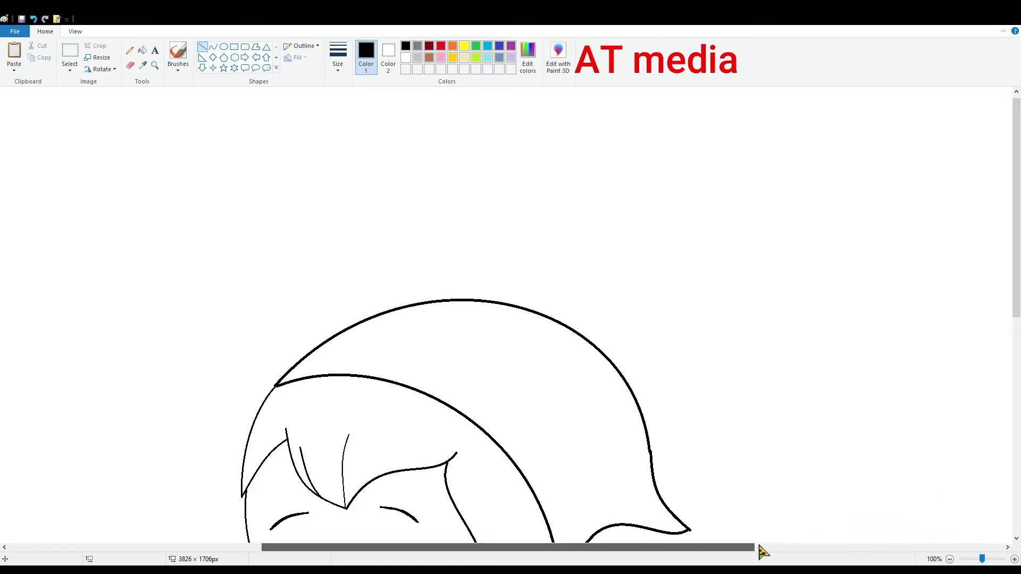
pyautogui.click(213, 47)
pyautogui.hotkey('ctrl', 'z')
pyautogui.click(406, 46)
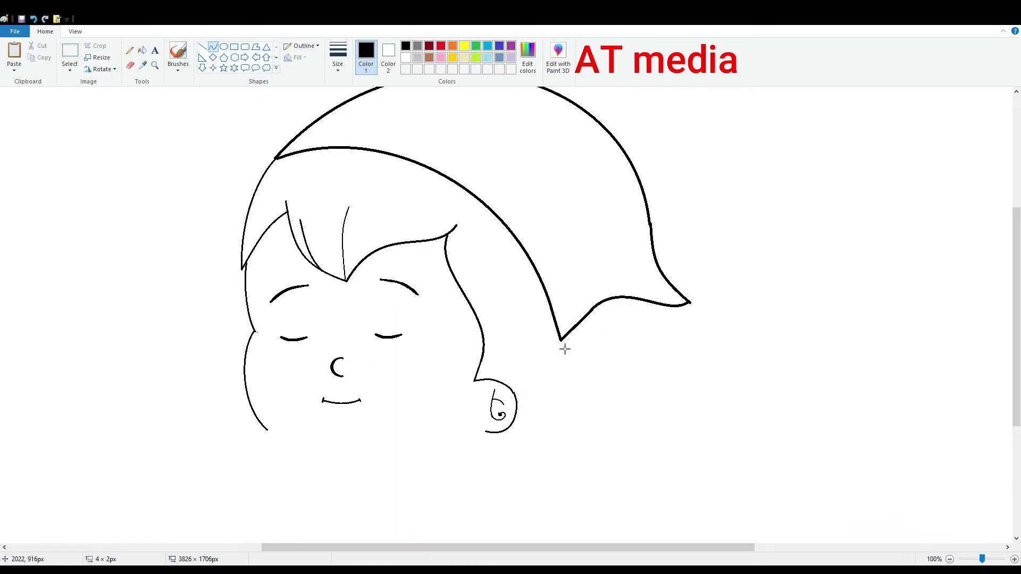
pyautogui.moveTo(562, 343); pyautogui.dragTo(540, 390)
pyautogui.click(950, 559)
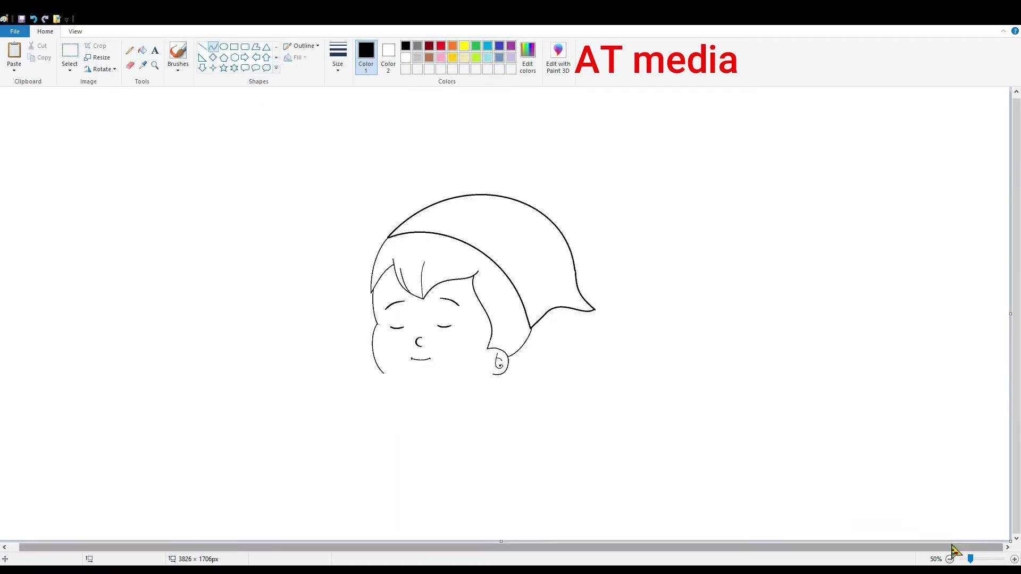
# - Delete the left cheek curve and redraw it as a shorter curve, about 46 × 167 px, starting at the same upper point
pyautogui.click(978, 561)
pyautogui.click(69, 53)
pyautogui.moveTo(716, 330); pyautogui.dragTo(773, 452)
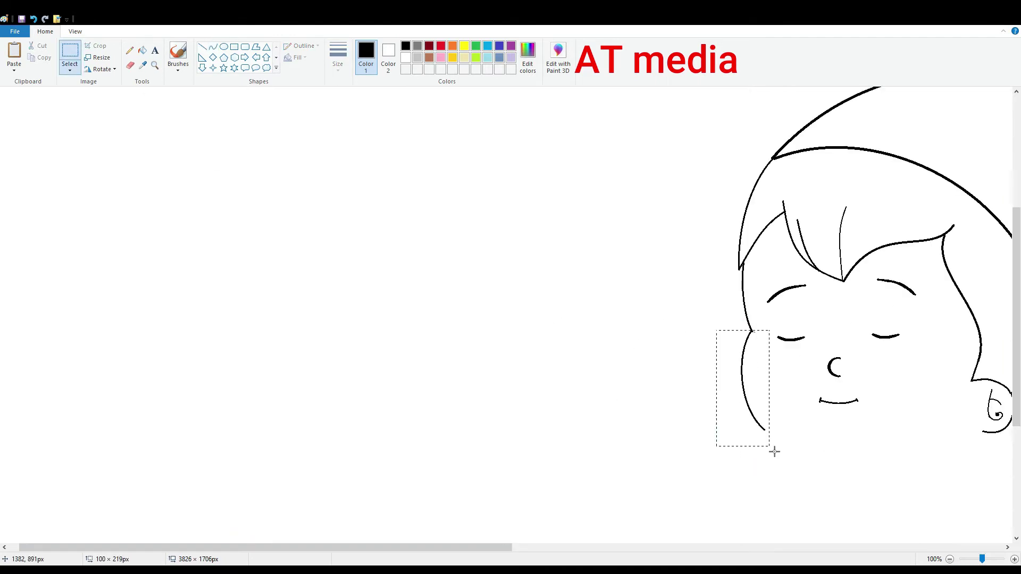
pyautogui.press('Delete')
pyautogui.moveTo(751, 331); pyautogui.dragTo(769, 419)
pyautogui.moveTo(750, 363); pyautogui.dragTo(742, 372)
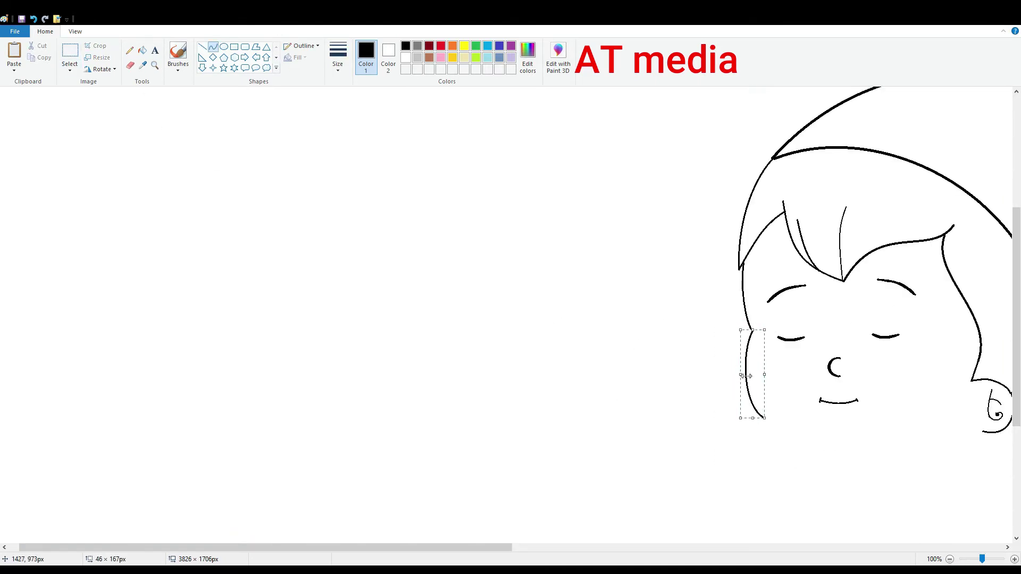
pyautogui.moveTo(755, 415); pyautogui.dragTo(758, 420)
pyautogui.scroll(-1, 765, 394)
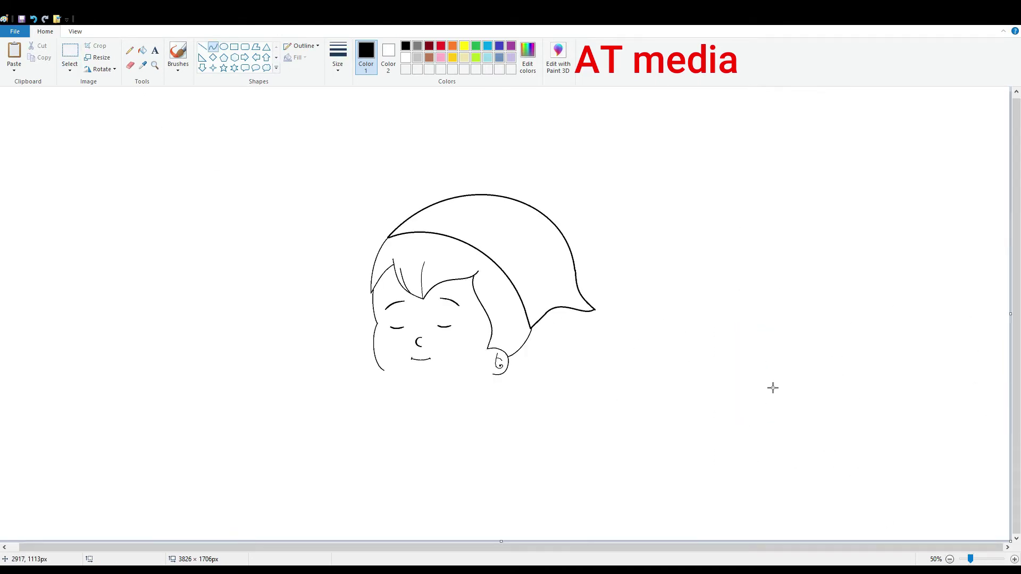
# - Draw the jaw as a smooth curve sweeping from the ear toward the chin below the mouth
pyautogui.click(985, 562)
pyautogui.moveTo(978, 433)
pyautogui.mouseDown()
pyautogui.moveTo(864, 453)
pyautogui.moveTo(934, 464)
pyautogui.moveTo(937, 441)
pyautogui.moveTo(877, 444)
pyautogui.moveTo(913, 451)
pyautogui.mouseUp()
pyautogui.click(33, 19)
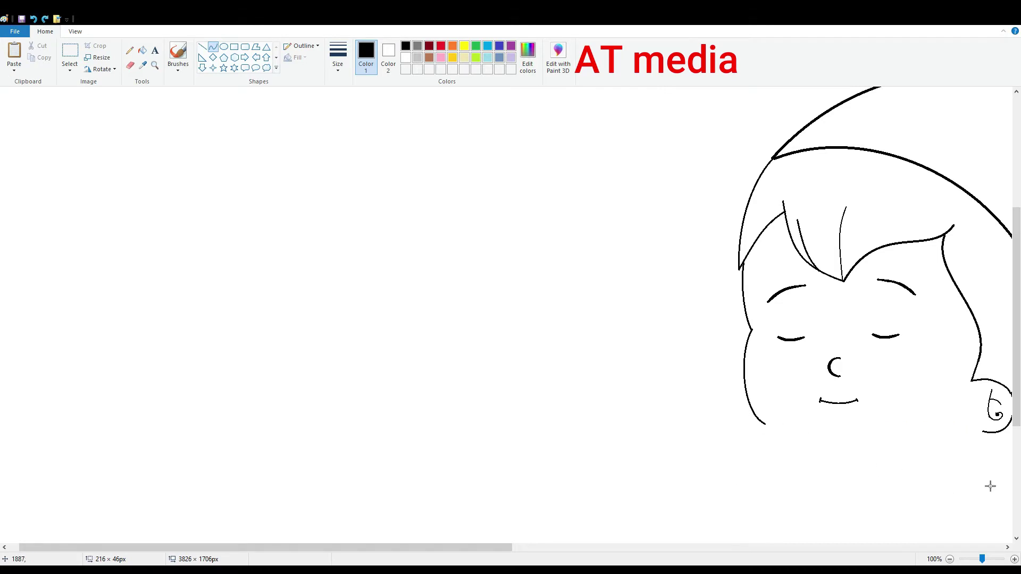
pyautogui.moveTo(978, 420)
pyautogui.mouseDown()
pyautogui.moveTo(878, 452)
pyautogui.moveTo(941, 444)
pyautogui.mouseUp()
# - Join the earlobe to the jaw with a short line and extend the left cheek curve toward the chin
pyautogui.click(202, 47)
pyautogui.hscroll(5, 661, 516)
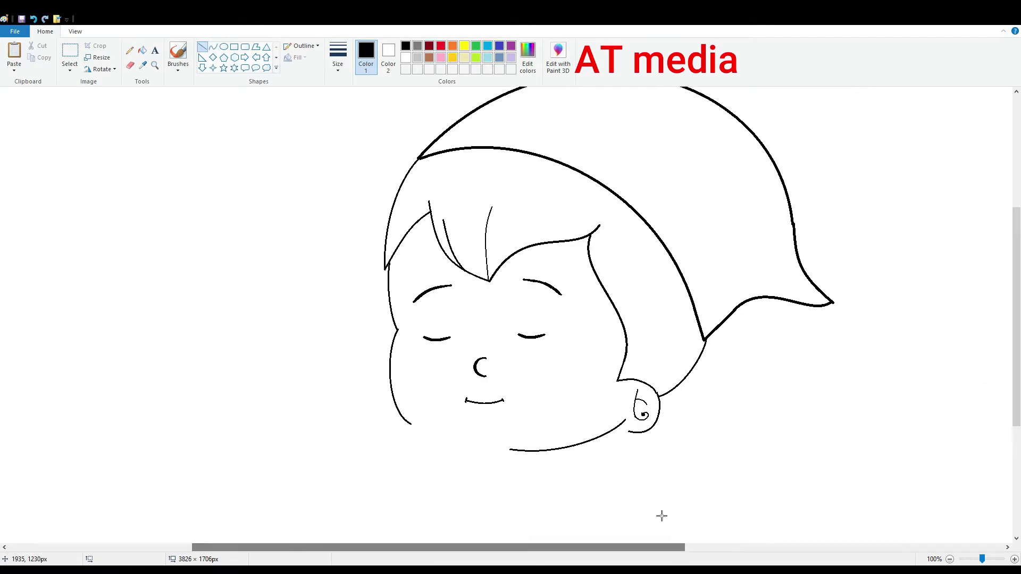
pyautogui.scroll(-2, 662, 515)
pyautogui.moveTo(626, 306); pyautogui.dragTo(629, 319)
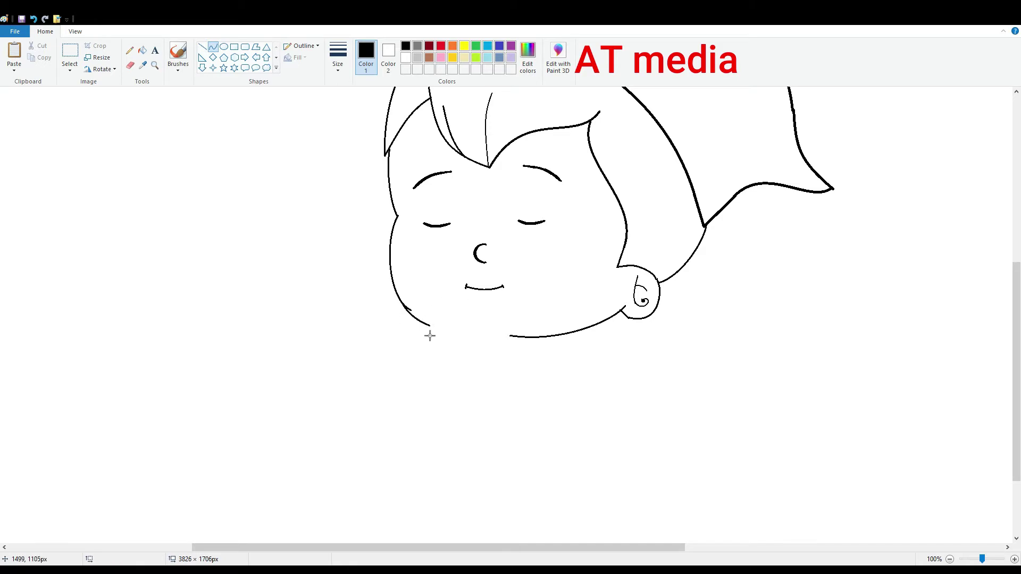
# - Draw the top of a hand arching under the chin and a forearm with upper and lower curves meeting at the left elbow
pyautogui.moveTo(504, 338); pyautogui.dragTo(498, 318)
pyautogui.moveTo(428, 331)
pyautogui.mouseDown()
pyautogui.moveTo(362, 347)
pyautogui.moveTo(367, 330)
pyautogui.moveTo(379, 370)
pyautogui.moveTo(342, 370)
pyautogui.moveTo(469, 392)
pyautogui.moveTo(484, 406)
pyautogui.mouseUp()
pyautogui.hotkey('ctrl', 'z')
pyautogui.moveTo(415, 387)
pyautogui.mouseDown()
pyautogui.moveTo(393, 362)
pyautogui.moveTo(346, 386)
pyautogui.mouseUp()
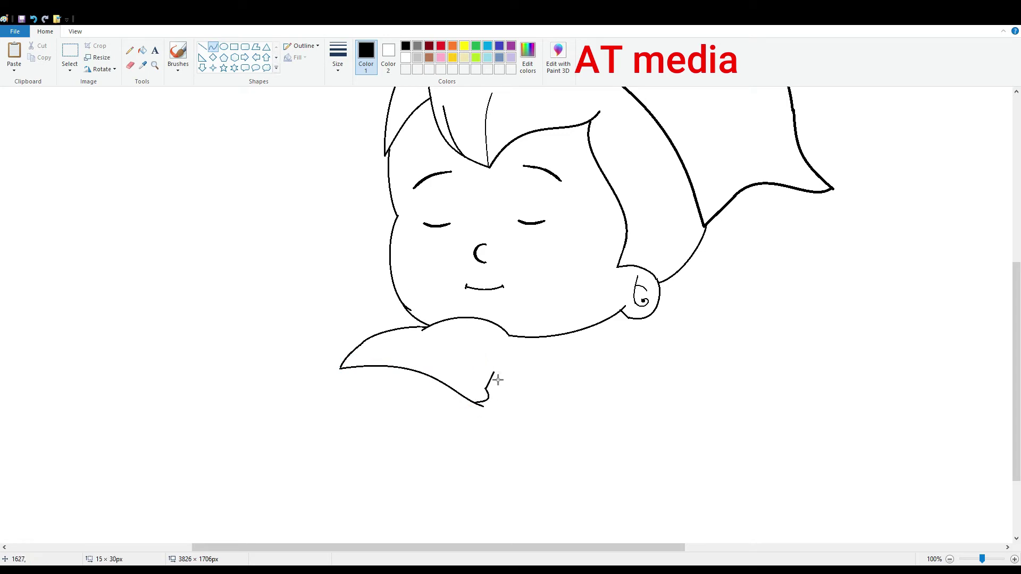
# - Draw the curled fingers as small scalloped curves from the top of the hand to the forearm's lower edge
pyautogui.moveTo(515, 359); pyautogui.dragTo(510, 346)
pyautogui.moveTo(484, 401); pyautogui.dragTo(491, 383)
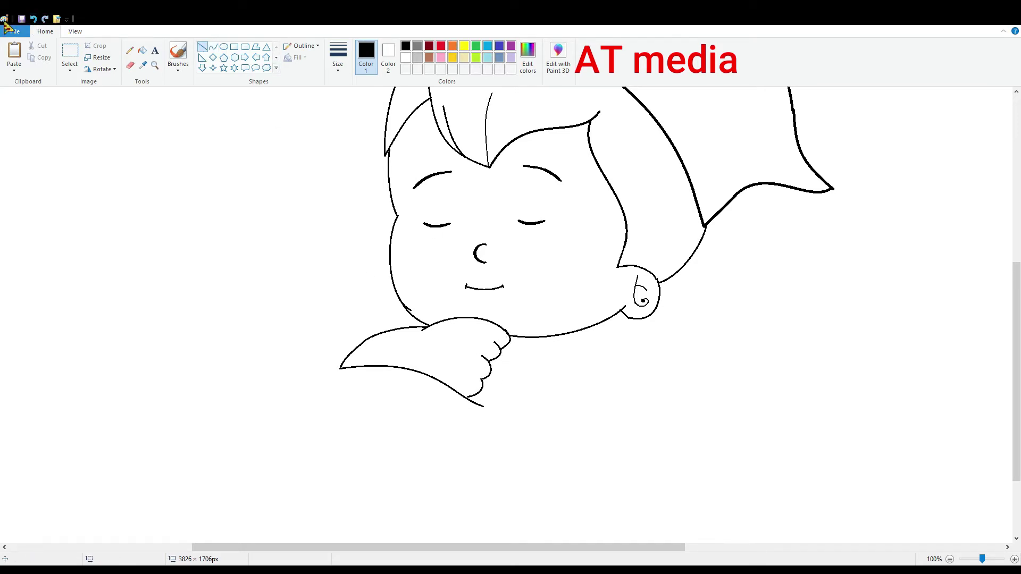
pyautogui.hotkey('ctrl', 'z')
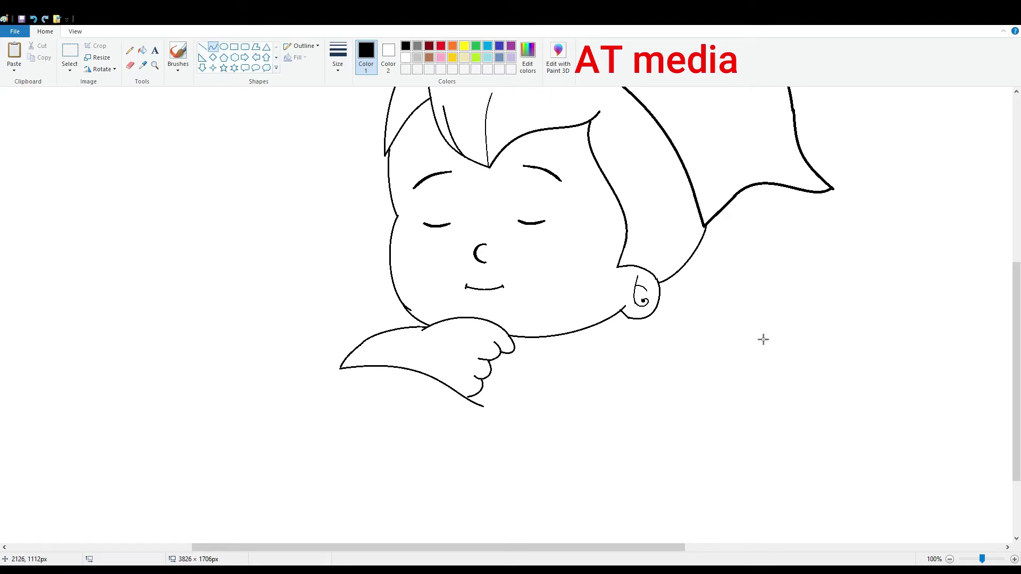
# - Draw the body's left outline as a bulging curve from the elbow downward, ending in a short curve to the right
pyautogui.scroll(-3, 365, 353)
pyautogui.moveTo(340, 259)
pyautogui.mouseDown()
pyautogui.moveTo(298, 350)
pyautogui.moveTo(314, 378)
pyautogui.moveTo(319, 362)
pyautogui.moveTo(289, 355)
pyautogui.mouseUp()
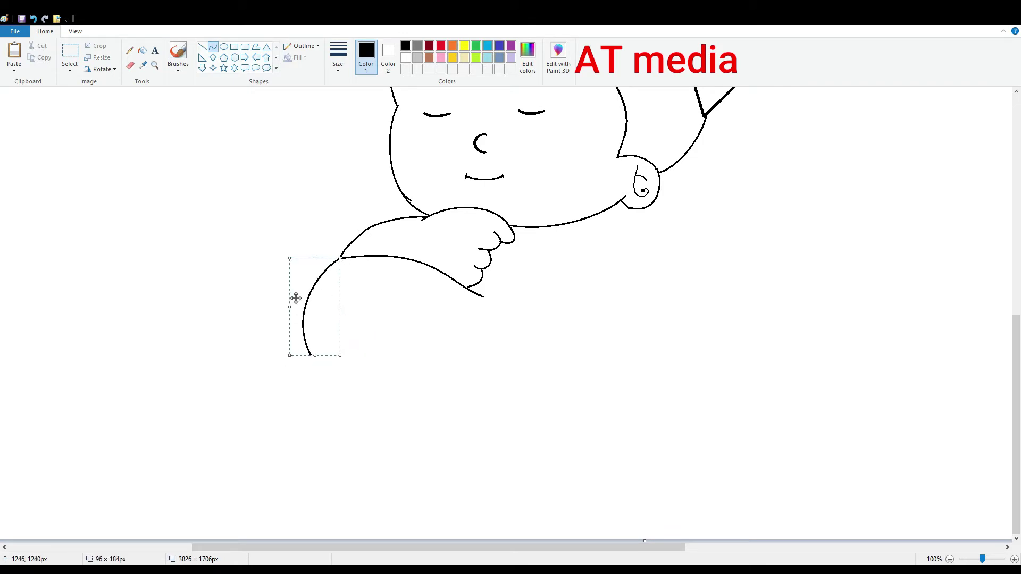
pyautogui.hotkey('ctrl', 'z')
pyautogui.moveTo(356, 377); pyautogui.dragTo(335, 380)
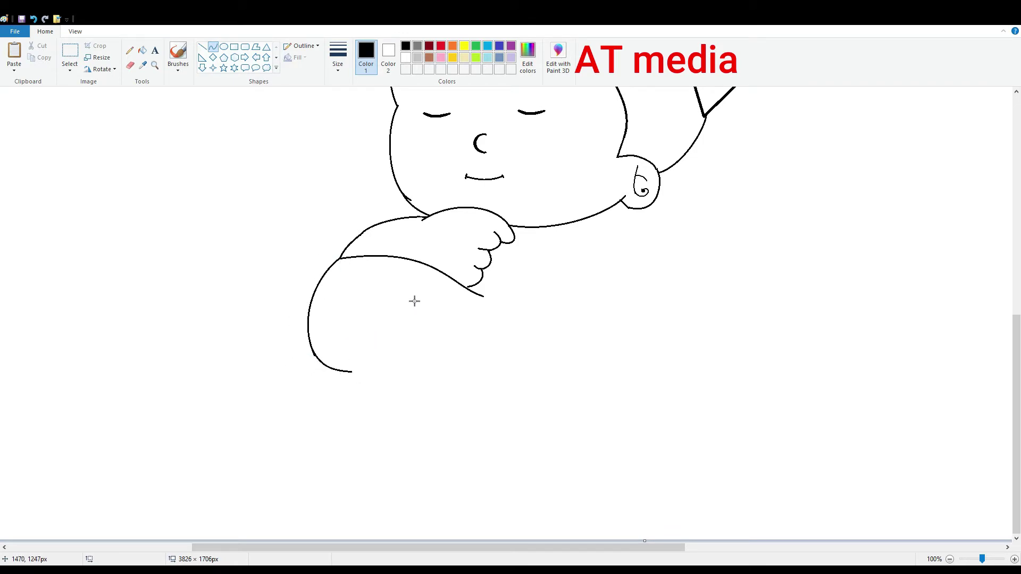
# - Try to form the knee from a circle at the end of the body outline, whiting out part of its edge
pyautogui.click(224, 46)
pyautogui.moveTo(347, 303); pyautogui.dragTo(471, 429)
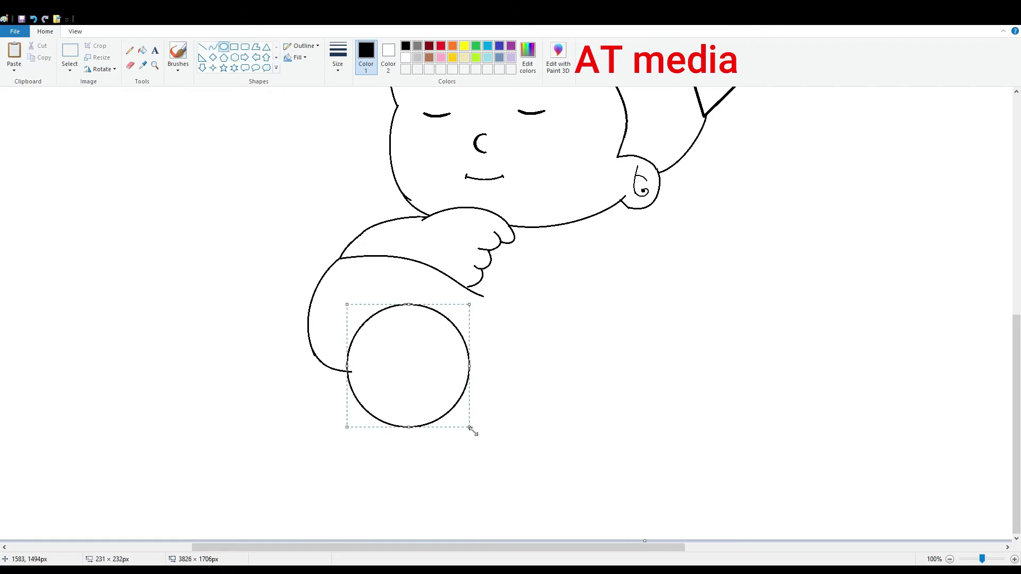
pyautogui.moveTo(409, 303); pyautogui.dragTo(417, 319)
pyautogui.moveTo(477, 428); pyautogui.dragTo(447, 416)
pyautogui.click(490, 353)
pyautogui.click(202, 46)
pyautogui.click(406, 58)
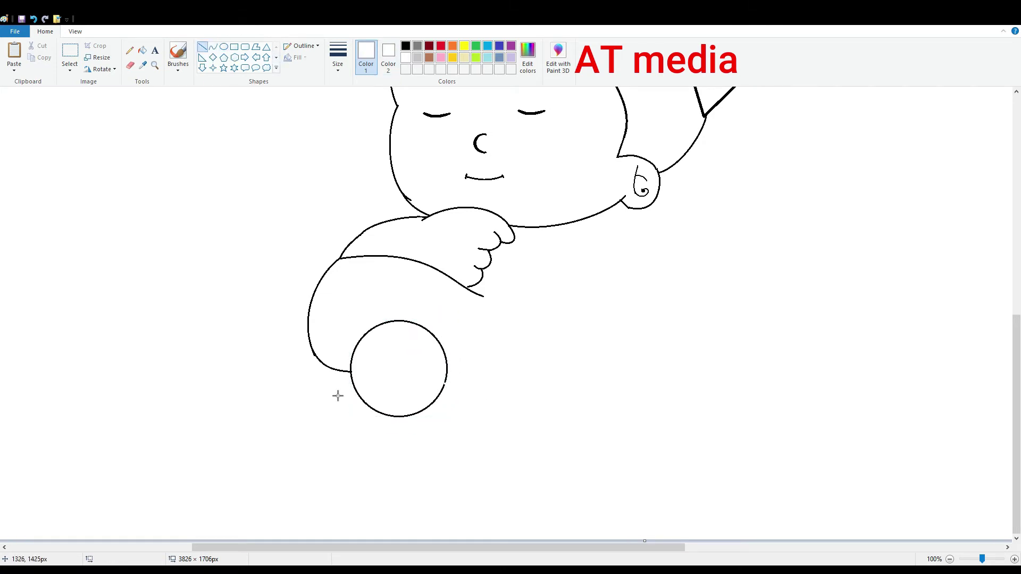
pyautogui.click(142, 51)
pyautogui.click(399, 417)
pyautogui.click(33, 18)
pyautogui.click(33, 18)
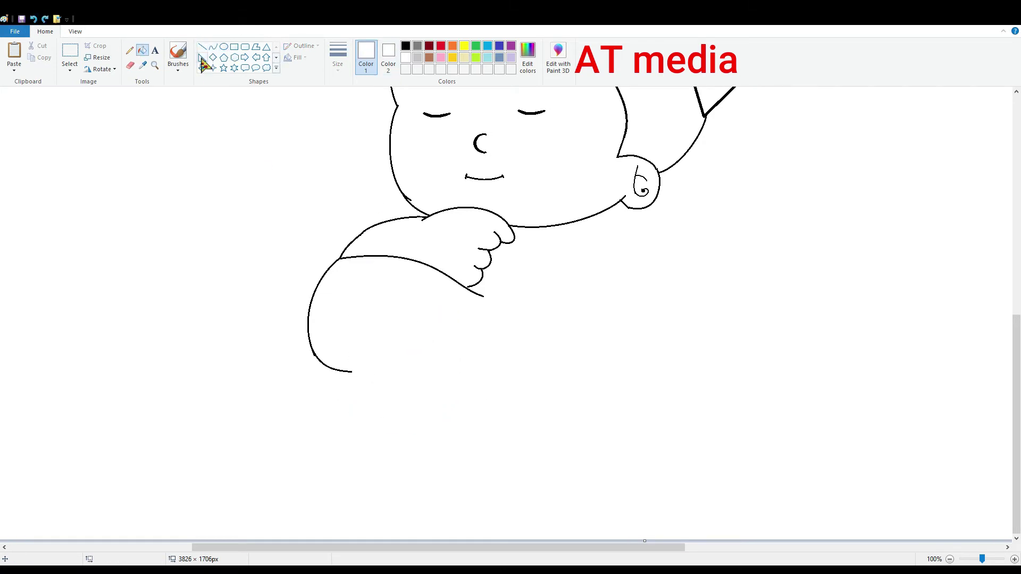
# - Draw a black arch for the thigh from the body outline's end and a front leg curve about 114 × 200 px below it
pyautogui.click(213, 46)
pyautogui.click(406, 45)
pyautogui.moveTo(351, 372)
pyautogui.mouseDown()
pyautogui.moveTo(452, 361)
pyautogui.moveTo(435, 330)
pyautogui.mouseUp()
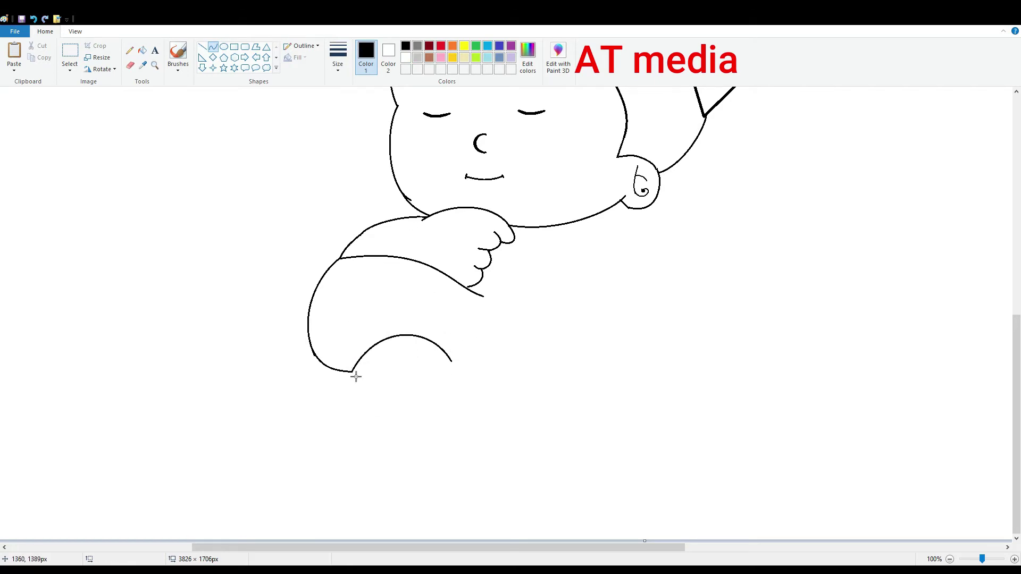
pyautogui.moveTo(351, 372)
pyautogui.mouseDown()
pyautogui.moveTo(407, 476)
pyautogui.moveTo(360, 458)
pyautogui.moveTo(351, 425)
pyautogui.mouseUp()
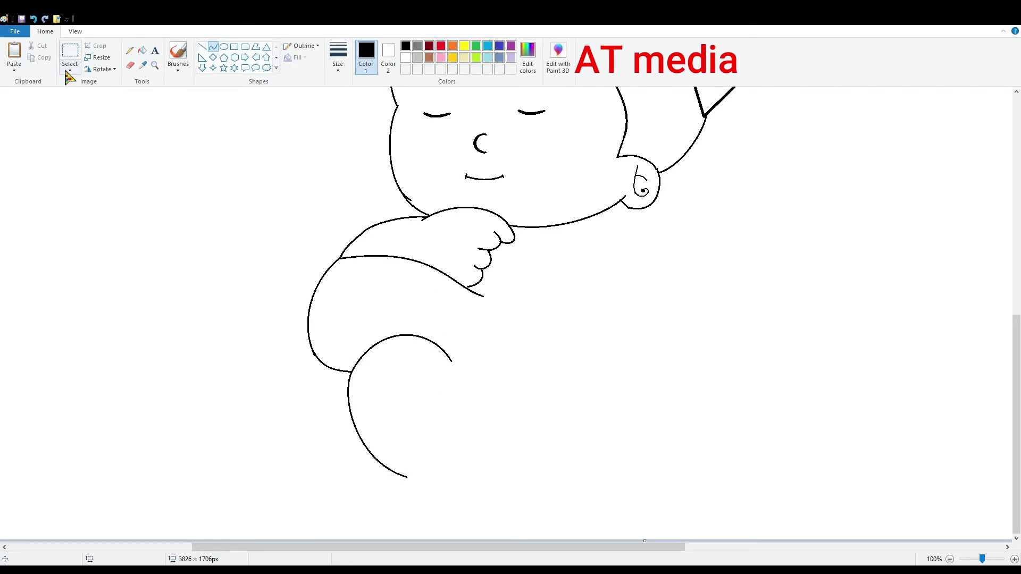
pyautogui.hotkey('ctrl', 'z')
pyautogui.moveTo(351, 373)
pyautogui.mouseDown()
pyautogui.moveTo(365, 489)
pyautogui.moveTo(386, 477)
pyautogui.mouseUp()
pyautogui.moveTo(372, 425)
pyautogui.mouseDown()
pyautogui.moveTo(355, 471)
pyautogui.moveTo(392, 371)
pyautogui.mouseUp()
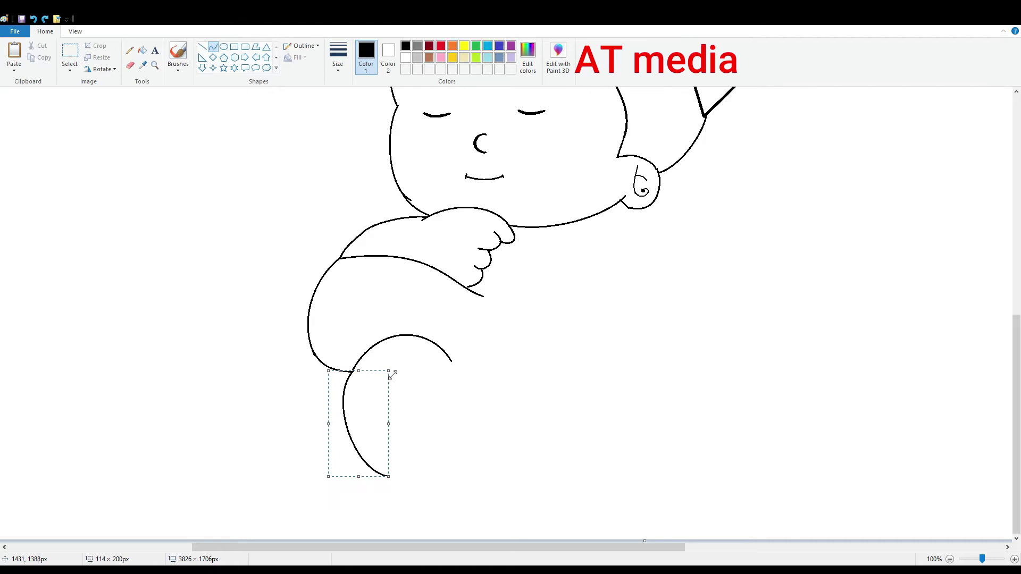
# - Curve the knee's underside back to a short calf line and draw the foot's front edge below the ankle
pyautogui.moveTo(420, 406); pyautogui.dragTo(444, 426)
pyautogui.click(452, 394)
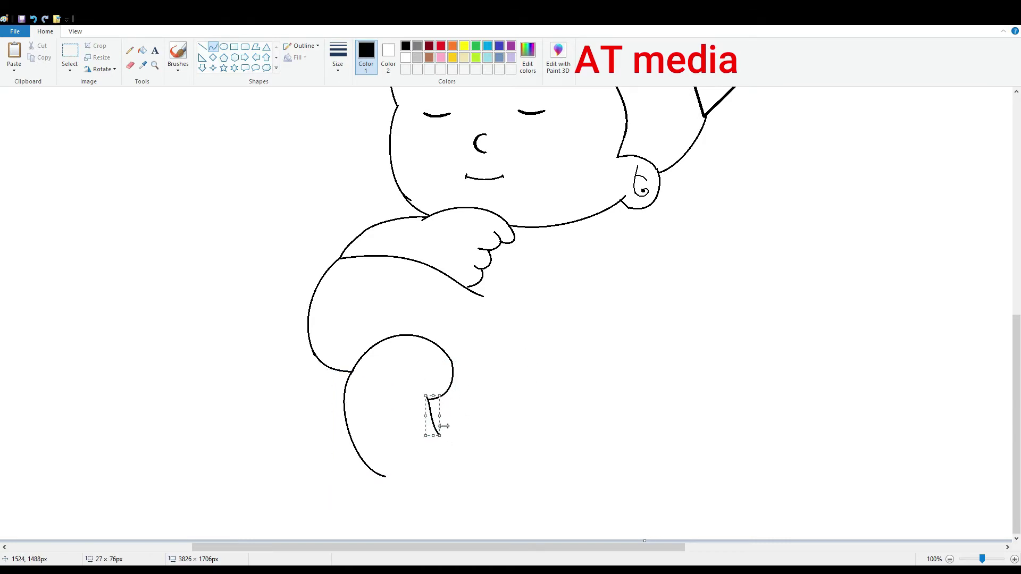
pyautogui.click(33, 19)
pyautogui.click(33, 18)
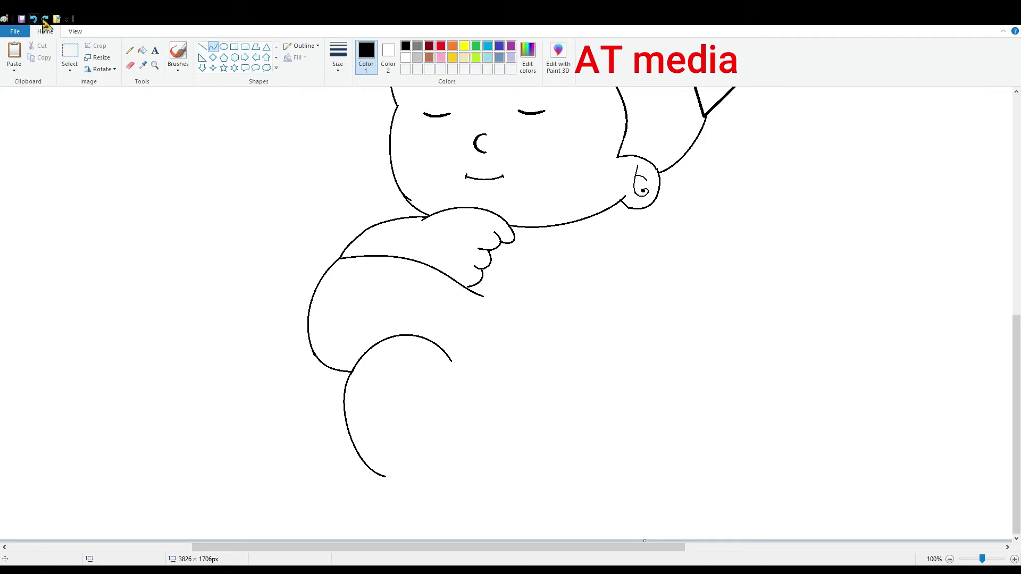
pyautogui.moveTo(414, 411)
pyautogui.mouseDown()
pyautogui.moveTo(457, 417)
pyautogui.moveTo(410, 422)
pyautogui.mouseUp()
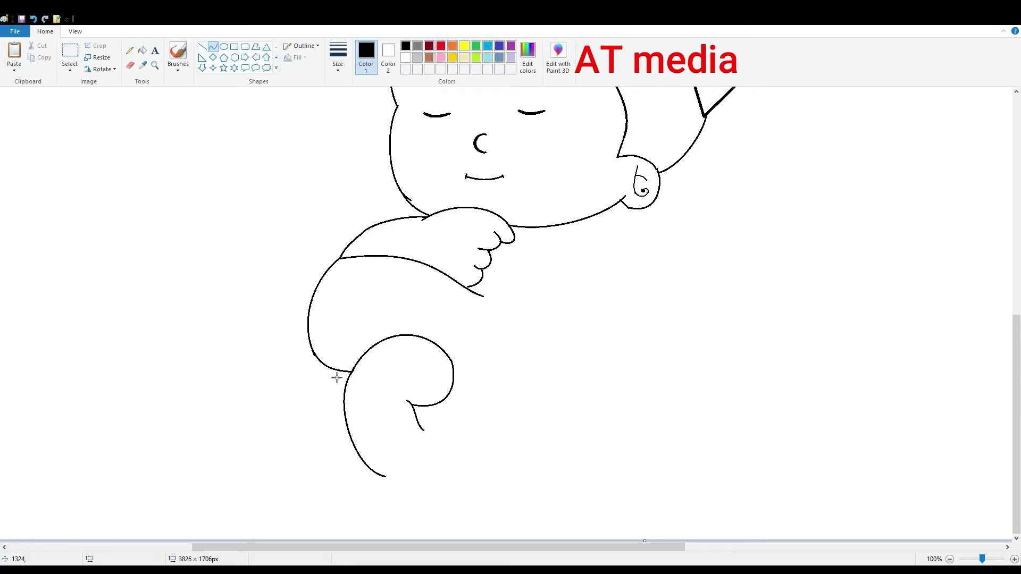
pyautogui.hotkey('ctrl', 'pageup')
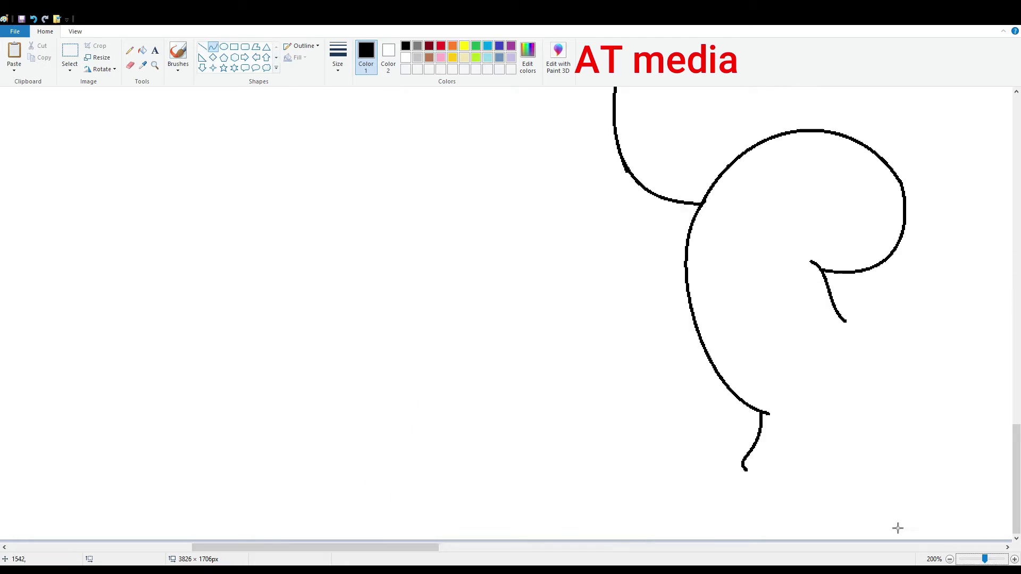
pyautogui.hscroll(10, 896, 526)
# - Try to draw small scalloped toes along the bottom of the foot
pyautogui.moveTo(177, 467)
pyautogui.mouseDown()
pyautogui.moveTo(221, 468)
pyautogui.moveTo(212, 447)
pyautogui.moveTo(207, 472)
pyautogui.moveTo(234, 458)
pyautogui.moveTo(208, 477)
pyautogui.moveTo(196, 458)
pyautogui.moveTo(210, 454)
pyautogui.moveTo(214, 477)
pyautogui.mouseUp()
pyautogui.hotkey('ctrl', 'z')
pyautogui.hotkey('ctrl', 'z')
pyautogui.moveTo(212, 464); pyautogui.dragTo(210, 463)
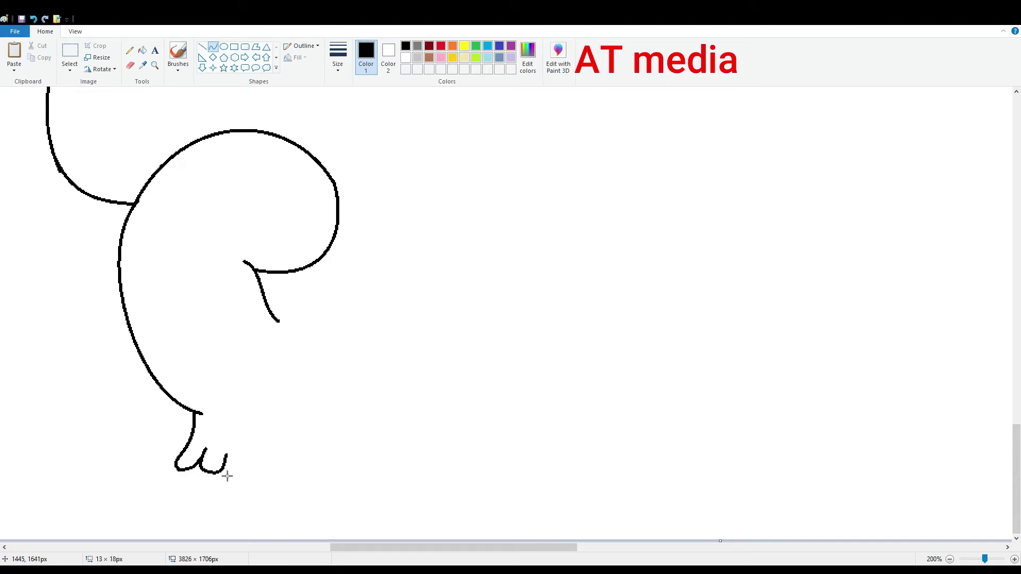
pyautogui.click(34, 20)
pyautogui.press('Escape')
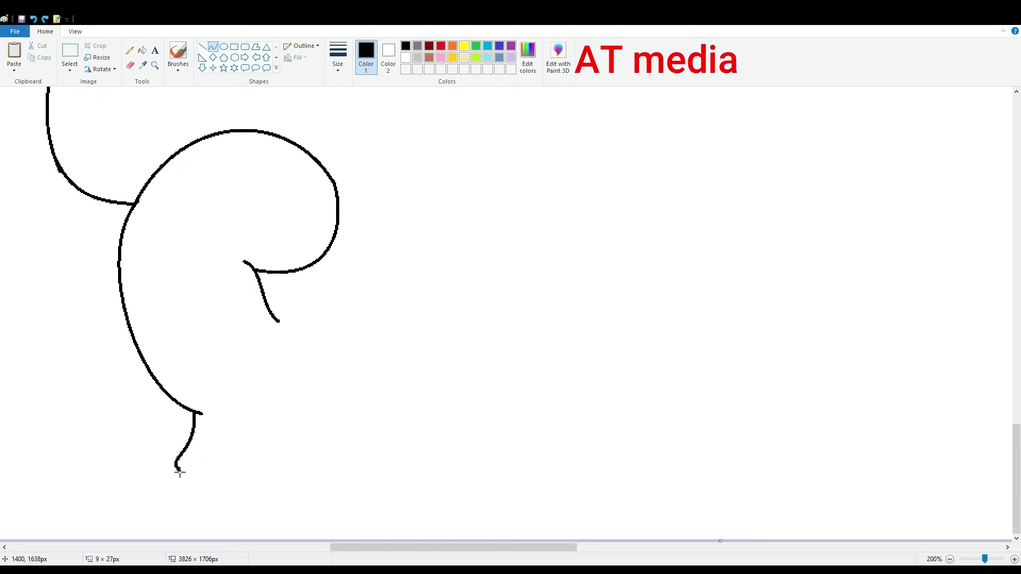
# - Draw a plain sole from the tip of the foot and curve it up into a rounded heel
pyautogui.moveTo(180, 473)
pyautogui.mouseDown()
pyautogui.moveTo(273, 452)
pyautogui.moveTo(228, 481)
pyautogui.moveTo(251, 474)
pyautogui.moveTo(280, 425)
pyautogui.mouseUp()
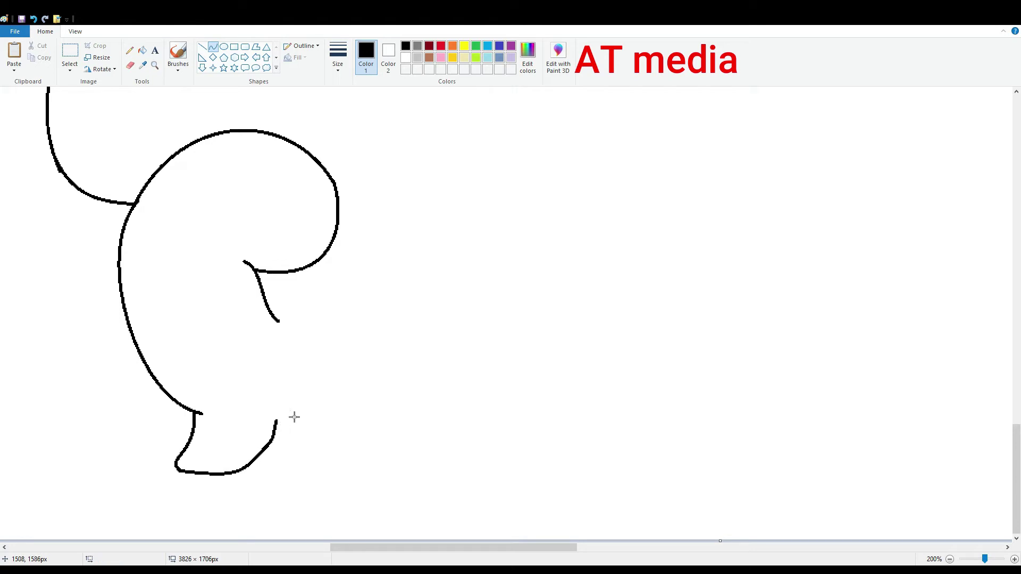
pyautogui.moveTo(262, 388)
pyautogui.mouseDown()
pyautogui.moveTo(285, 401)
pyautogui.moveTo(273, 405)
pyautogui.moveTo(271, 396)
pyautogui.mouseUp()
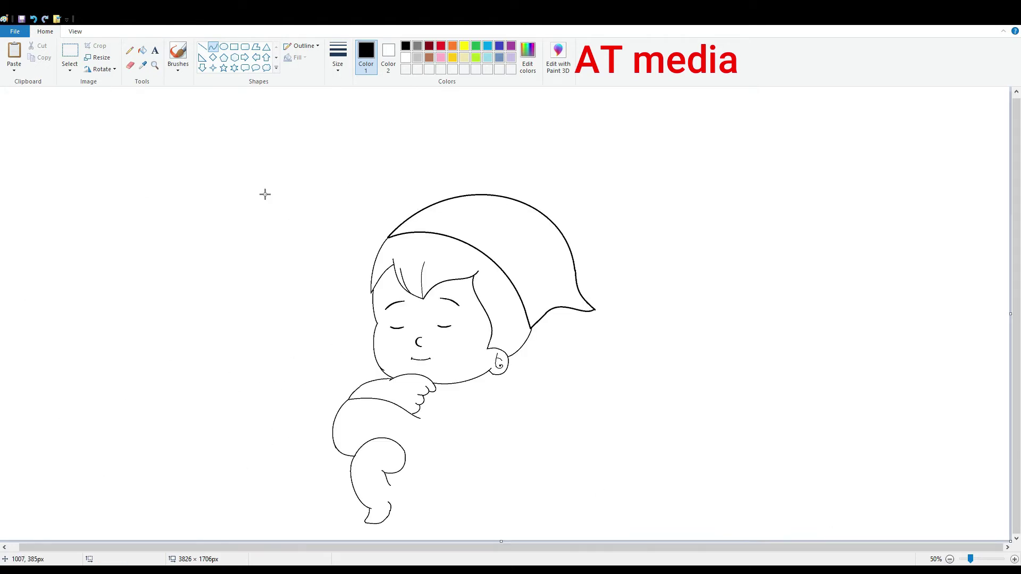
pyautogui.click(70, 53)
pyautogui.moveTo(258, 376)
pyautogui.mouseDown()
pyautogui.moveTo(547, 471)
pyautogui.moveTo(531, 494)
pyautogui.mouseUp()
pyautogui.moveTo(455, 326)
pyautogui.mouseDown()
pyautogui.moveTo(406, 373)
pyautogui.moveTo(400, 367)
pyautogui.mouseUp()
# - Replace the short calf line with a longer curve running from under the knee down to the heel
pyautogui.scroll(1, 567, 525)
pyautogui.click(212, 46)
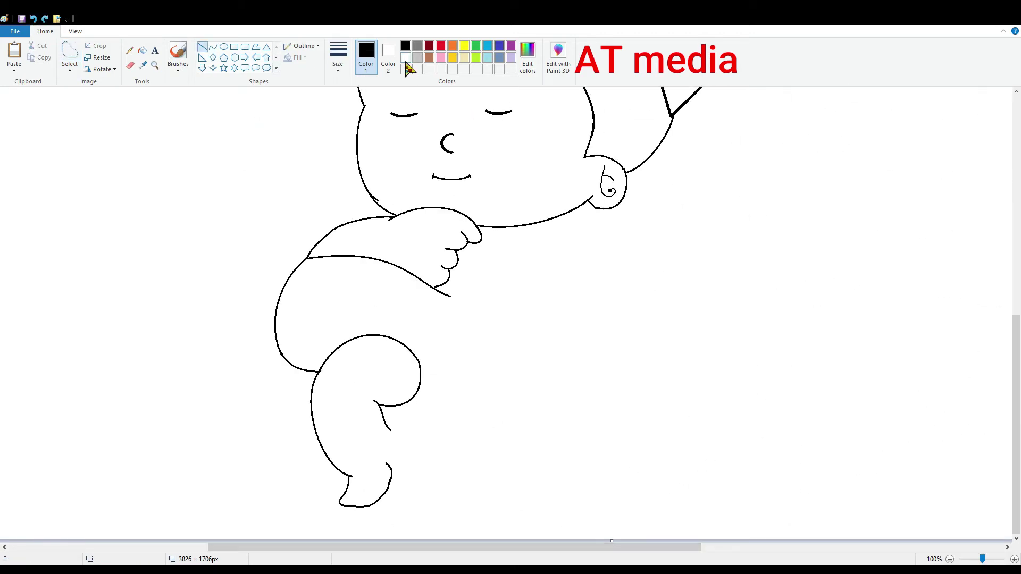
pyautogui.hotkey('ctrl', 'z')
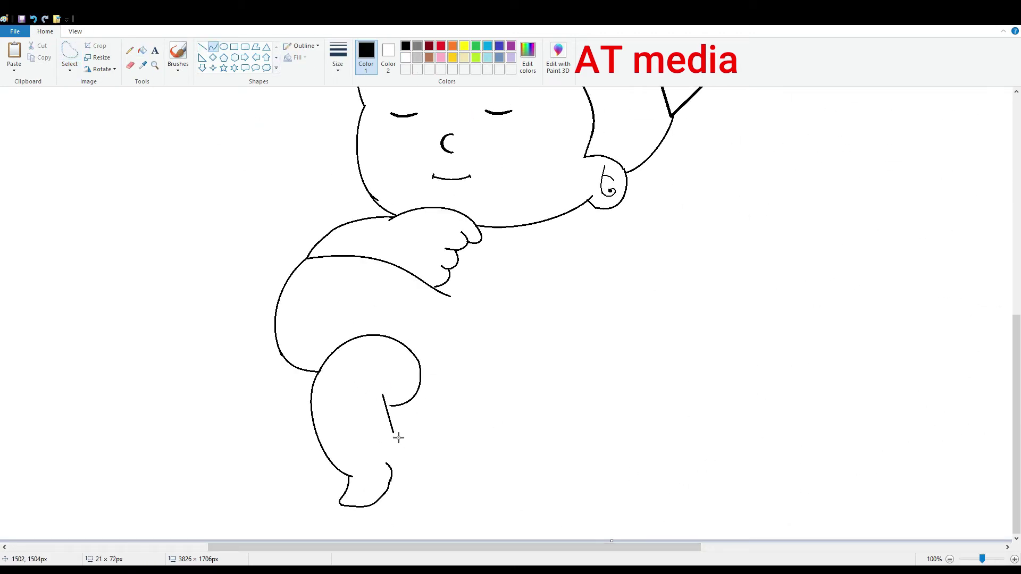
pyautogui.moveTo(372, 418)
pyautogui.mouseDown()
pyautogui.moveTo(386, 462)
pyautogui.moveTo(376, 420)
pyautogui.mouseUp()
# - Select the whole leg with a free-form outline and stretch it slightly wider and taller
pyautogui.click(69, 53)
pyautogui.moveTo(319, 319)
pyautogui.mouseDown()
pyautogui.moveTo(490, 483)
pyautogui.moveTo(293, 330)
pyautogui.mouseUp()
pyautogui.moveTo(512, 425)
pyautogui.mouseDown()
pyautogui.moveTo(449, 392)
pyautogui.moveTo(527, 431)
pyautogui.mouseUp()
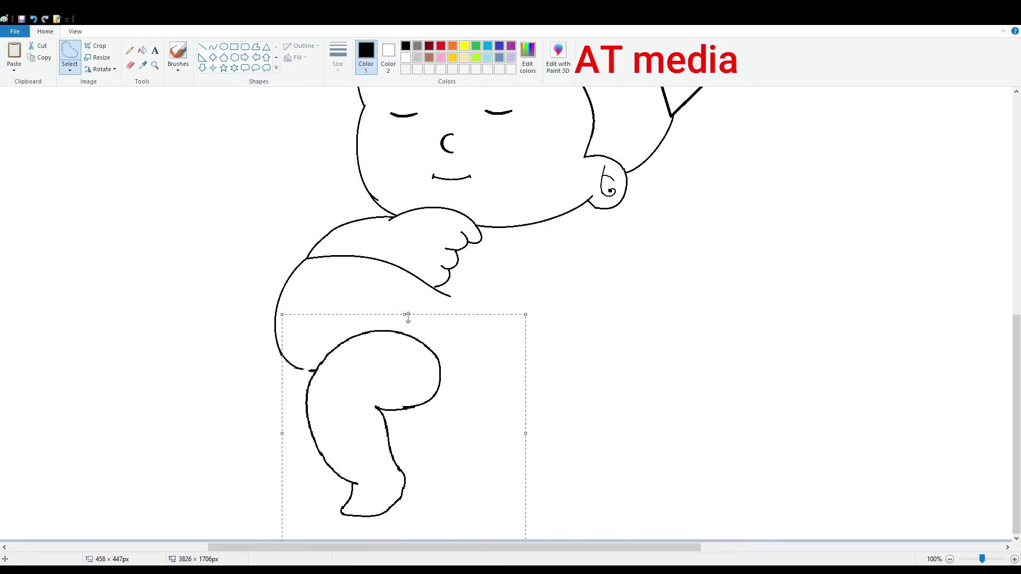
pyautogui.moveTo(407, 317); pyautogui.dragTo(407, 307)
pyautogui.click(544, 433)
# - White out the stray line fragments beside the thigh and reconnect the body outline to the leg in black
pyautogui.click(202, 47)
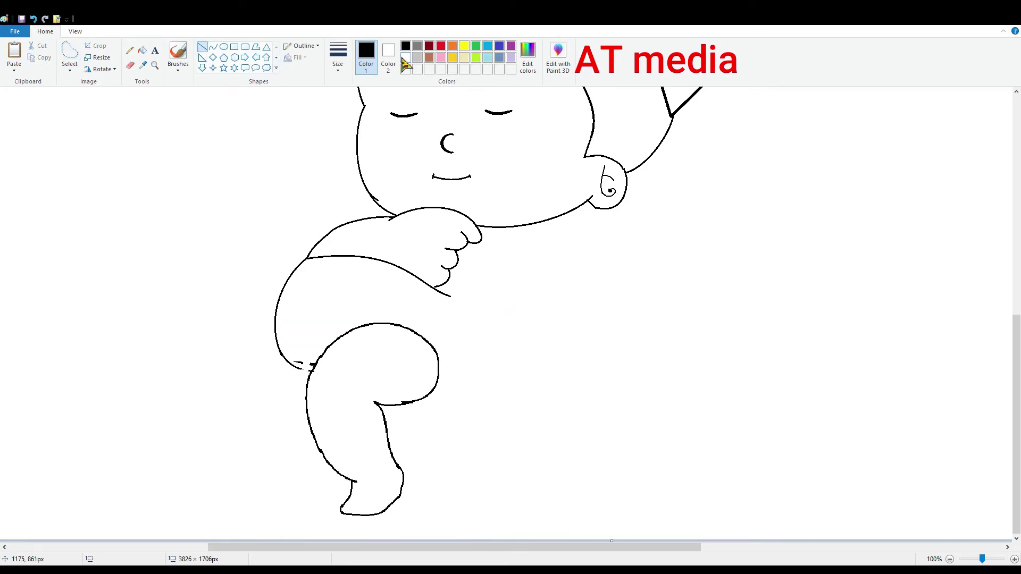
pyautogui.click(406, 57)
pyautogui.scroll(1, 621, 309)
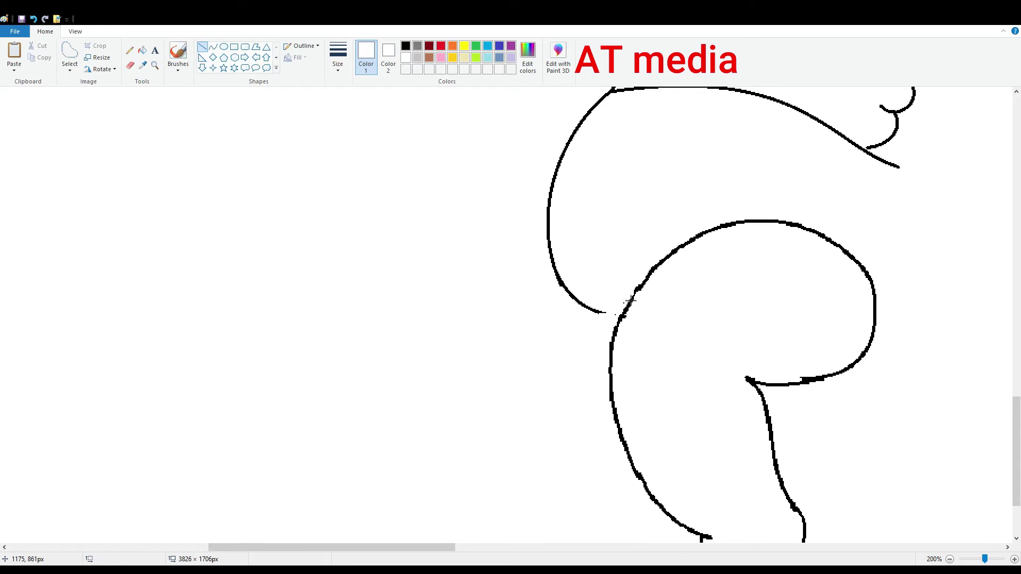
pyautogui.scroll(-1, 630, 300)
pyautogui.click(405, 46)
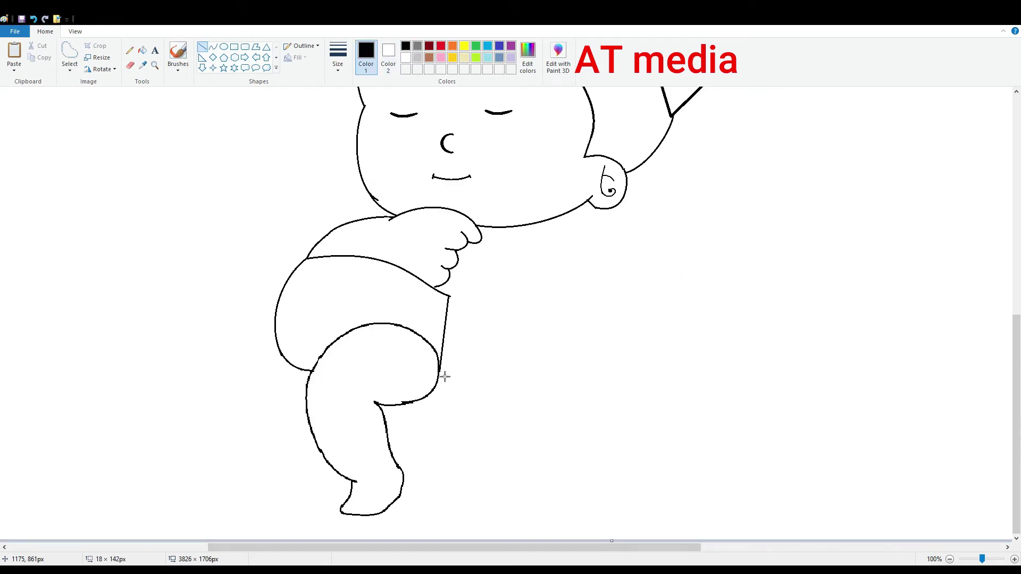
# - Replace the straight front body line with an outward curve about 64 × 136 px from the forearm's end to the knee
pyautogui.click(33, 19)
pyautogui.click(213, 46)
pyautogui.moveTo(450, 297)
pyautogui.mouseDown()
pyautogui.moveTo(440, 379)
pyautogui.moveTo(468, 358)
pyautogui.moveTo(477, 363)
pyautogui.mouseUp()
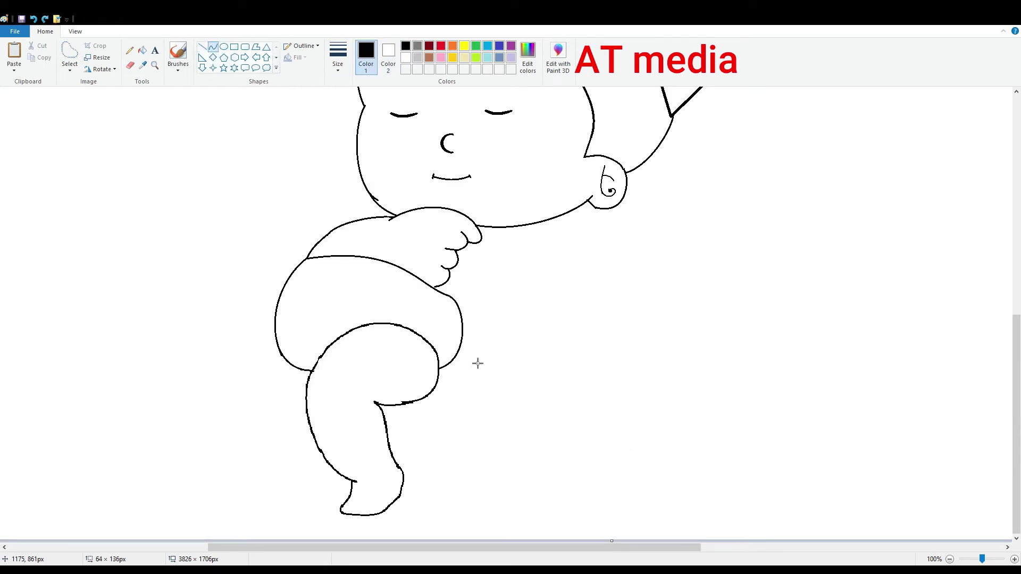
# - Shrink the forearm and hand slightly with a free-form selection and place a copy in the blank area left of the figure
pyautogui.click(949, 559)
pyautogui.moveTo(970, 560); pyautogui.dragTo(982, 560)
pyautogui.click(69, 53)
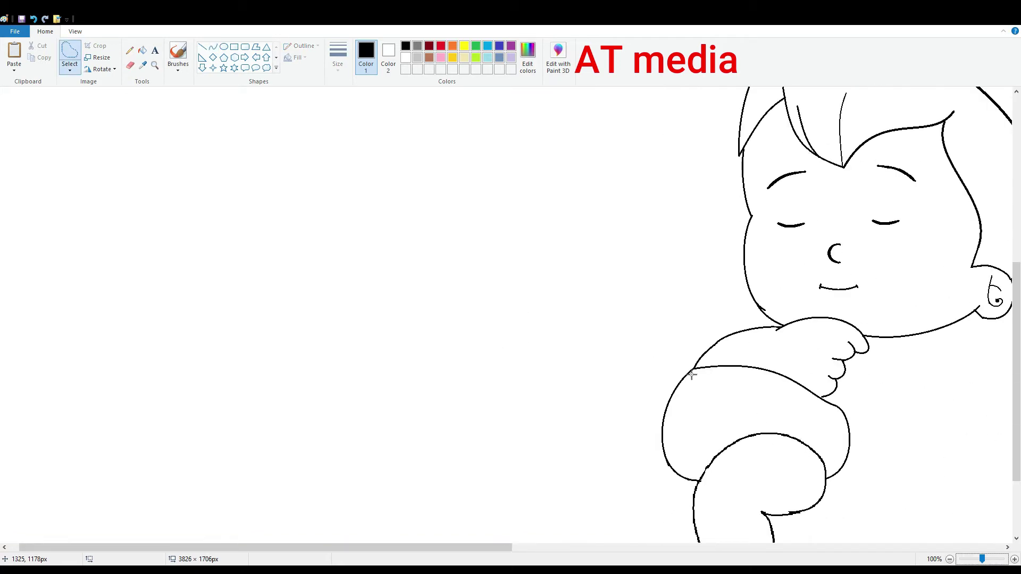
pyautogui.moveTo(689, 368)
pyautogui.mouseDown()
pyautogui.moveTo(849, 409)
pyautogui.moveTo(706, 342)
pyautogui.moveTo(691, 367)
pyautogui.mouseUp()
pyautogui.hotkey('ctrl', 'x')
pyautogui.click(14, 50)
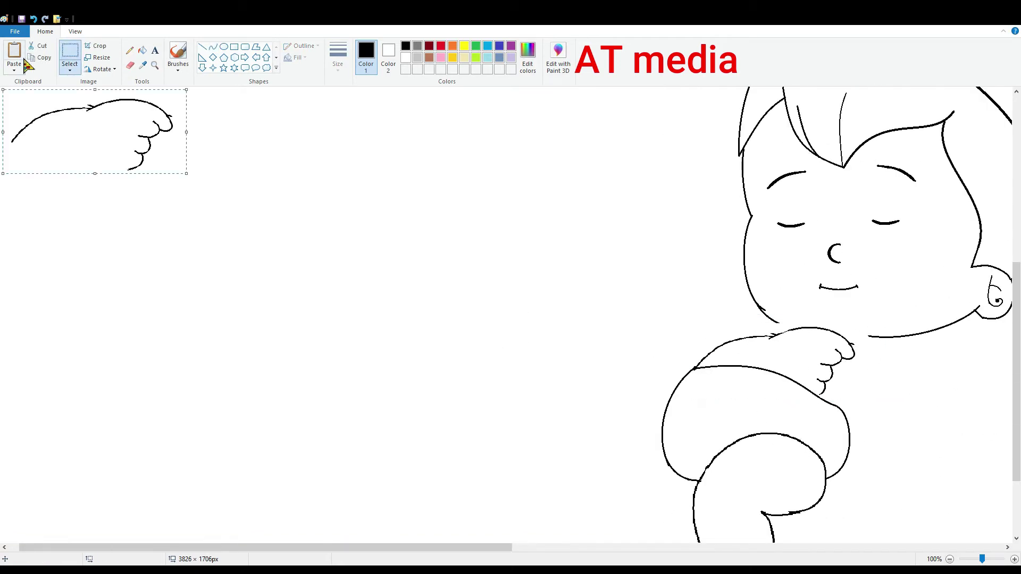
pyautogui.moveTo(127, 120); pyautogui.dragTo(444, 320)
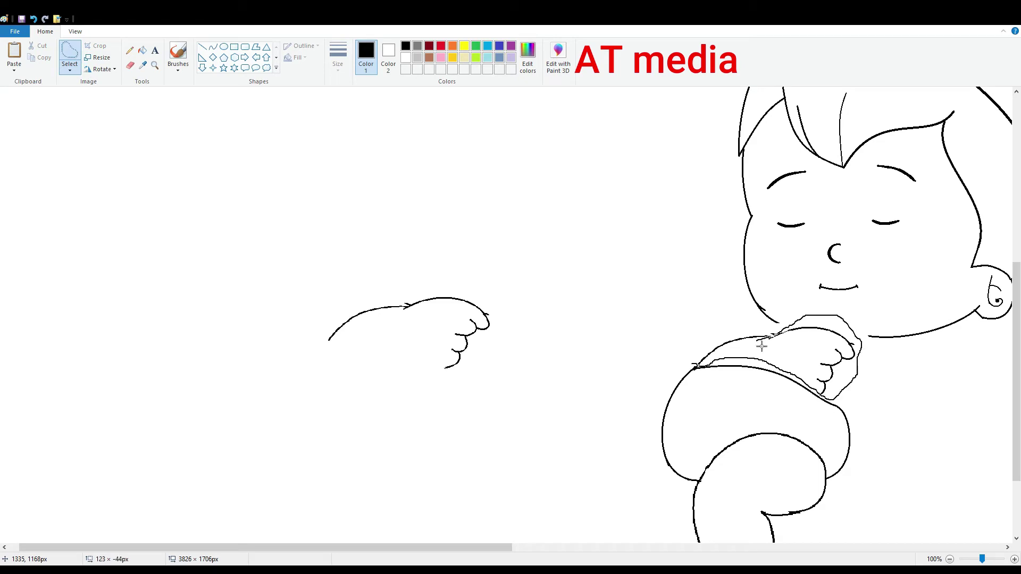
# - Replace the figure's forearm and hand with the smaller copy, placed just under the chin above the body
pyautogui.moveTo(314, 351)
pyautogui.mouseDown()
pyautogui.moveTo(533, 313)
pyautogui.moveTo(319, 362)
pyautogui.mouseUp()
pyautogui.moveTo(403, 354); pyautogui.dragTo(786, 381)
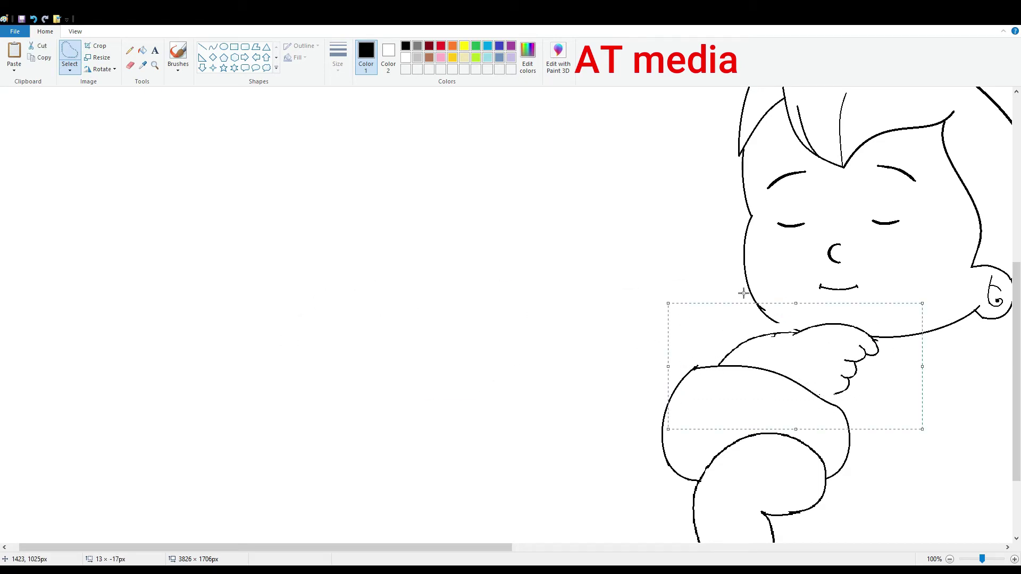
pyautogui.click(866, 388)
# - Replace the jawline with a curve from the fingertips to the ear and join the cheek to the hand with a curve about 31 × 10 px
pyautogui.hscroll(5, 328, 158)
pyautogui.click(213, 47)
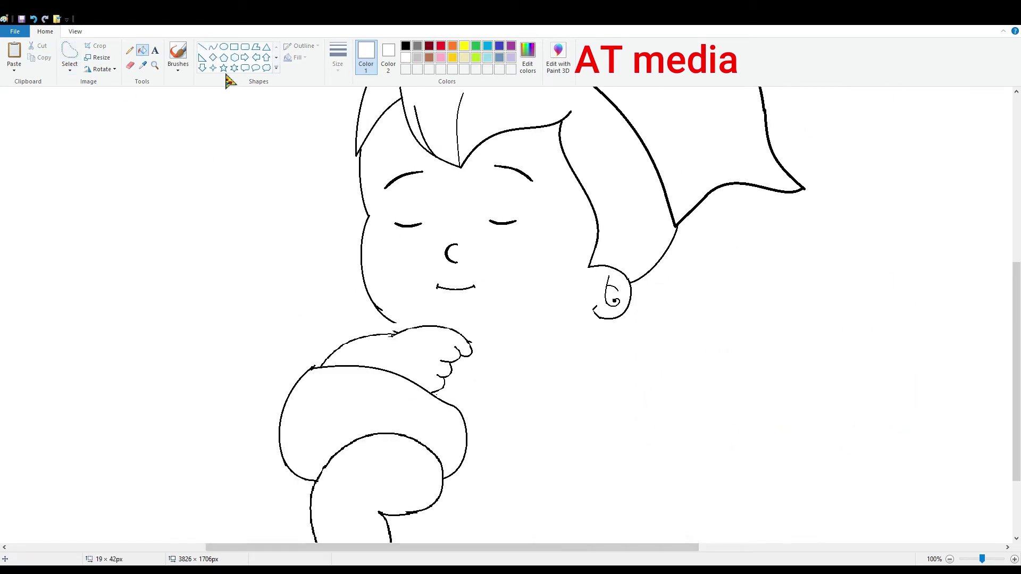
pyautogui.moveTo(469, 345); pyautogui.dragTo(595, 314)
pyautogui.moveTo(537, 334)
pyautogui.mouseDown()
pyautogui.moveTo(545, 355)
pyautogui.moveTo(561, 332)
pyautogui.mouseUp()
pyautogui.moveTo(394, 333); pyautogui.dragTo(408, 339)
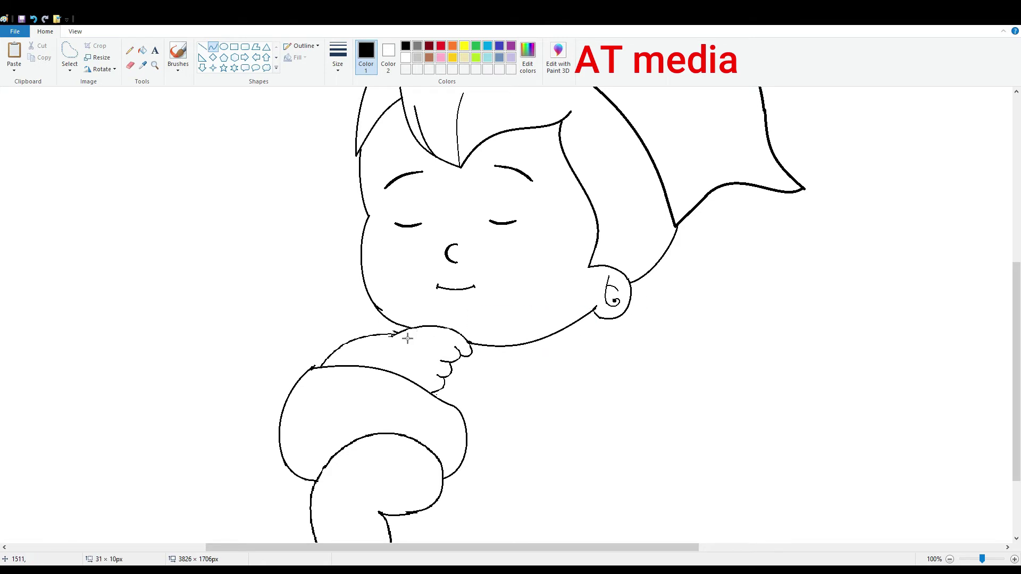
# - Replace the front body line with an outward curve from the fingers down to the thigh
pyautogui.hscroll(-5, 925, 510)
pyautogui.scroll(-2, 908, 488)
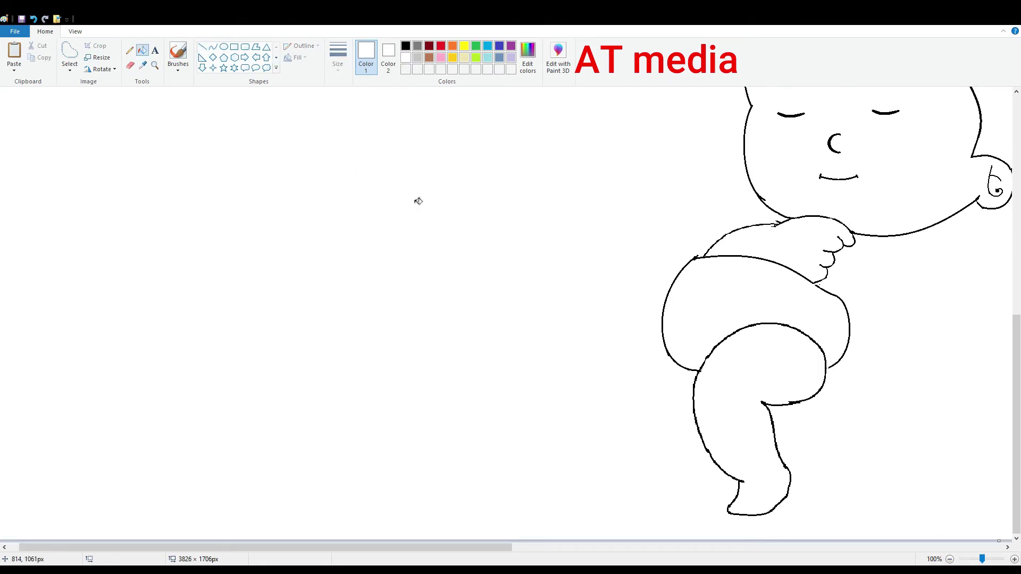
pyautogui.hotkey('ctrl', 'z')
pyautogui.moveTo(839, 262)
pyautogui.mouseDown()
pyautogui.moveTo(825, 391)
pyautogui.moveTo(848, 335)
pyautogui.moveTo(875, 367)
pyautogui.moveTo(866, 378)
pyautogui.mouseUp()
# - White out the back body line and redraw it in black as an outward curve from the forearm to the thigh
pyautogui.click(202, 47)
pyautogui.click(406, 58)
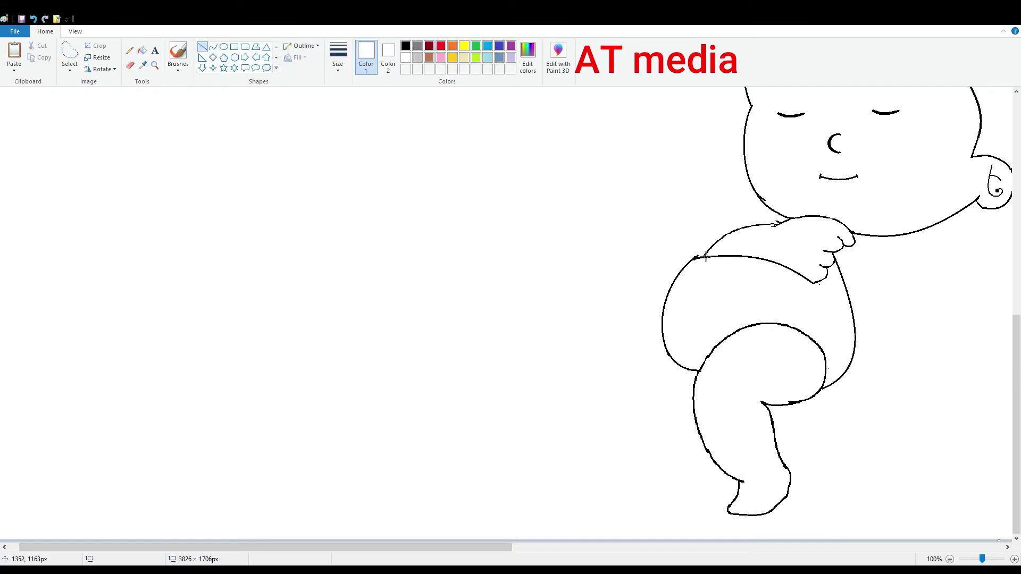
pyautogui.click(142, 50)
pyautogui.click(663, 319)
pyautogui.click(405, 46)
pyautogui.click(213, 47)
pyautogui.moveTo(705, 257); pyautogui.dragTo(700, 370)
pyautogui.moveTo(700, 314)
pyautogui.mouseDown()
pyautogui.moveTo(678, 310)
pyautogui.moveTo(672, 333)
pyautogui.moveTo(680, 298)
pyautogui.mouseUp()
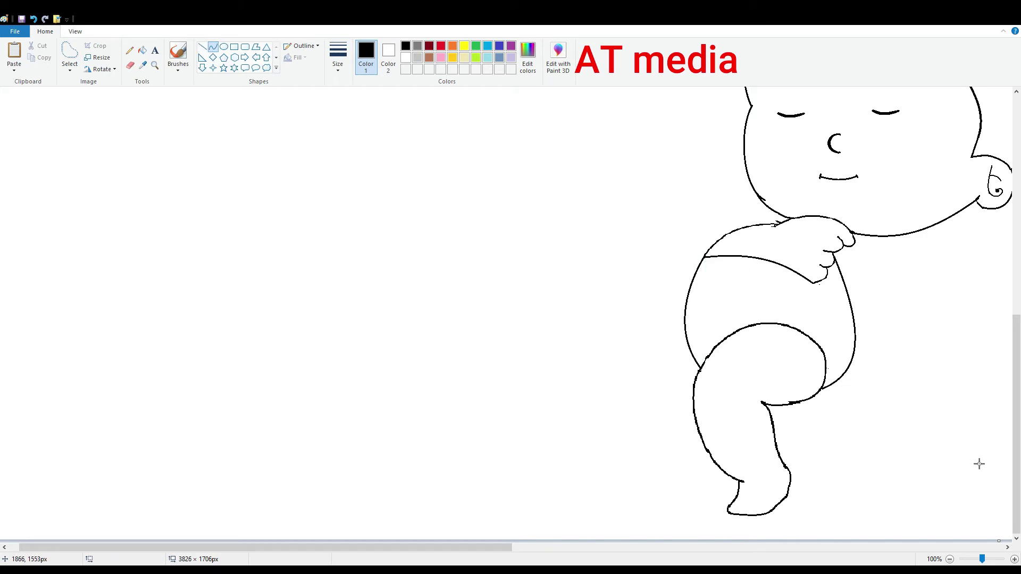
# - White out the front body line between the fingers and the knee
pyautogui.scroll(-1, 979, 464)
pyautogui.click(202, 47)
pyautogui.click(406, 58)
pyautogui.click(142, 50)
pyautogui.click(428, 425)
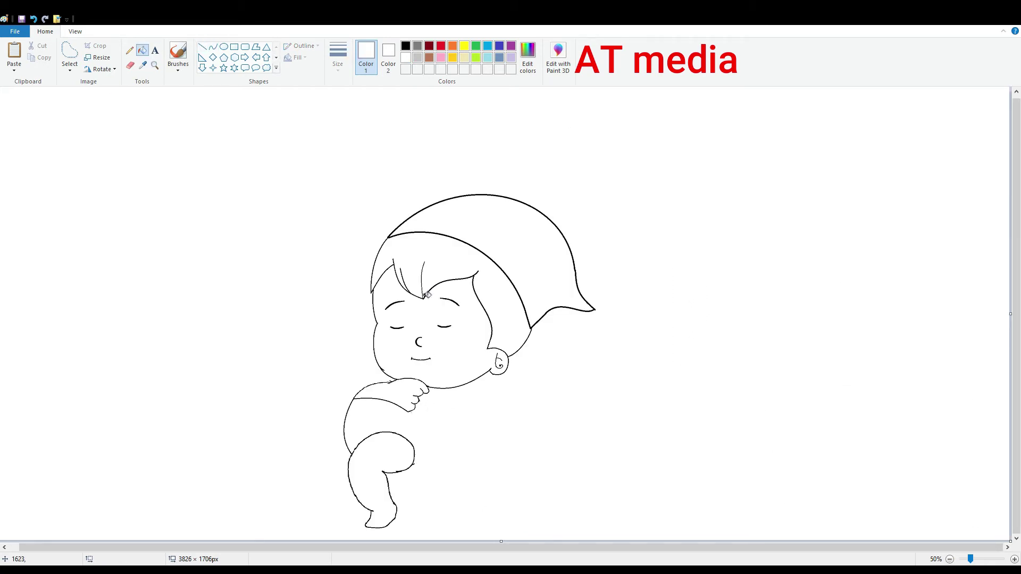
# - Redraw the front body line in black as a rounded belly curve from the fingers to the underside of the knee
pyautogui.click(212, 47)
pyautogui.click(406, 46)
pyautogui.moveTo(422, 400)
pyautogui.mouseDown()
pyautogui.moveTo(444, 466)
pyautogui.moveTo(419, 465)
pyautogui.mouseUp()
pyautogui.moveTo(420, 433); pyautogui.dragTo(346, 372)
pyautogui.hotkey('ctrl', 'z')
pyautogui.scroll(1, 493, 394)
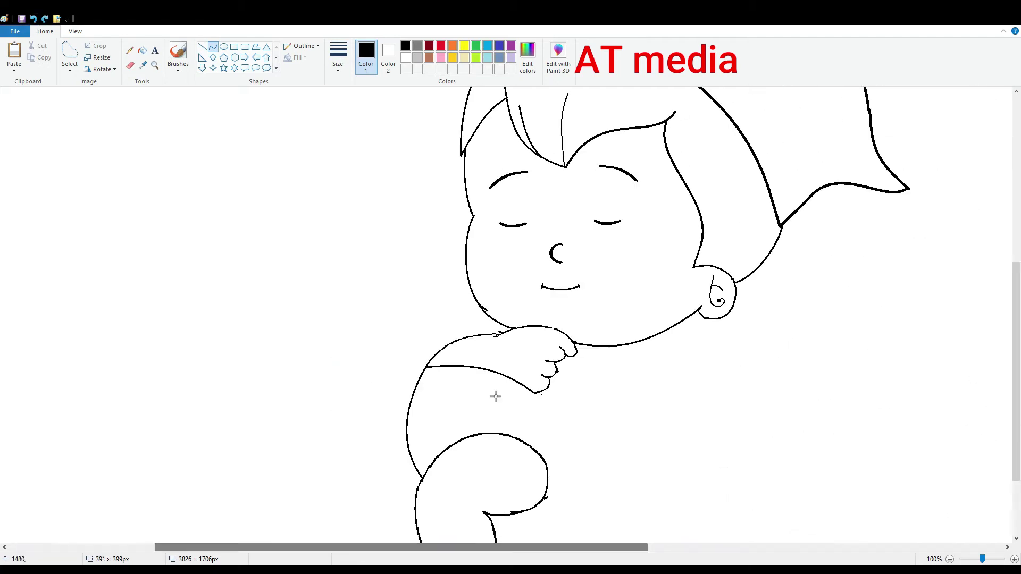
pyautogui.moveTo(555, 363); pyautogui.dragTo(587, 476)
pyautogui.moveTo(601, 424)
pyautogui.mouseDown()
pyautogui.moveTo(610, 473)
pyautogui.moveTo(553, 505)
pyautogui.moveTo(585, 499)
pyautogui.moveTo(581, 512)
pyautogui.moveTo(562, 503)
pyautogui.mouseUp()
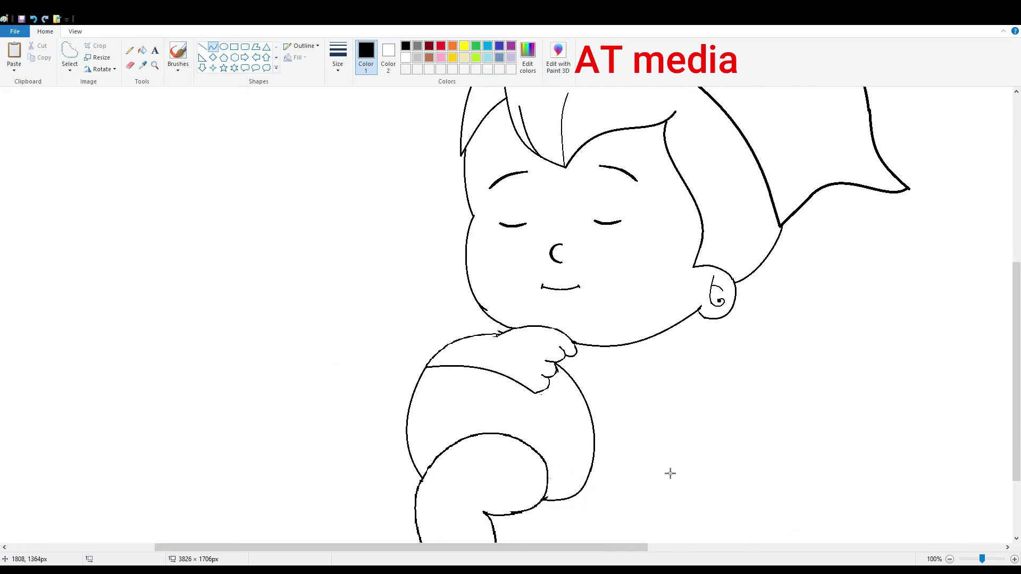
# - Draw the second leg behind the body with a rounded thigh curve from the elbow and a calf curve down to the ankle
pyautogui.scroll(-2, 666, 473)
pyautogui.moveTo(427, 256); pyautogui.dragTo(316, 268)
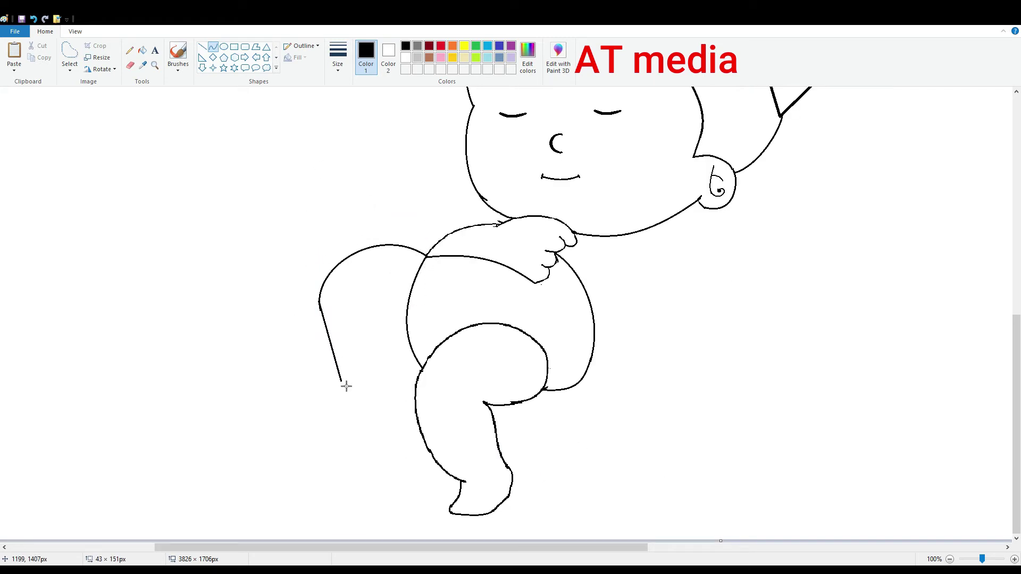
pyautogui.moveTo(346, 386); pyautogui.dragTo(354, 402)
pyautogui.moveTo(335, 367)
pyautogui.mouseDown()
pyautogui.moveTo(254, 272)
pyautogui.moveTo(329, 362)
pyautogui.mouseUp()
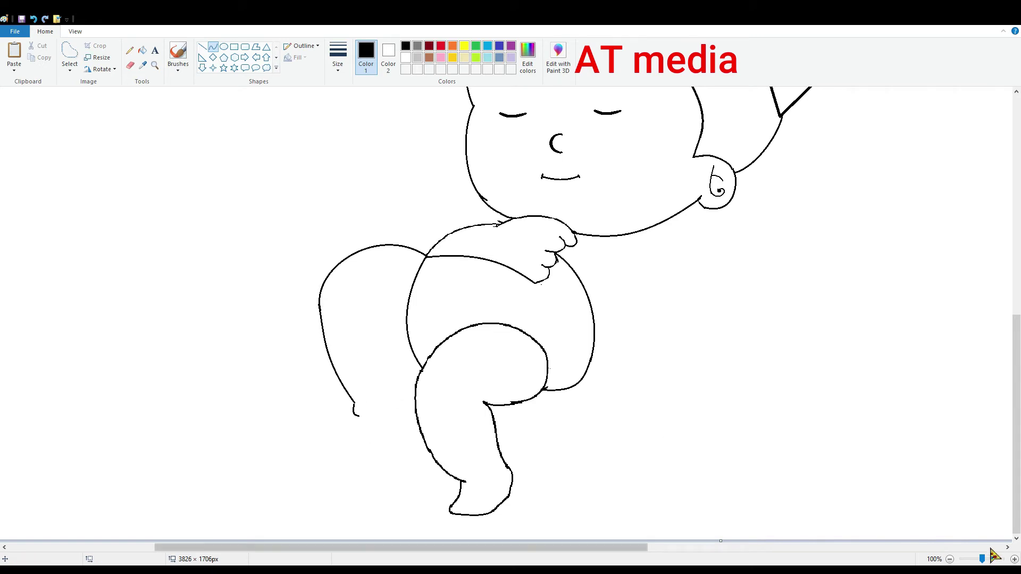
# - Draw a row of small curved toes from the end of the second leg toward the front shin
pyautogui.scroll(1, 611, 547)
pyautogui.click(213, 47)
pyautogui.moveTo(107, 292)
pyautogui.mouseDown()
pyautogui.moveTo(220, 274)
pyautogui.moveTo(180, 298)
pyautogui.moveTo(208, 296)
pyautogui.moveTo(130, 273)
pyautogui.moveTo(151, 272)
pyautogui.mouseUp()
pyautogui.hotkey('ctrl', 'z')
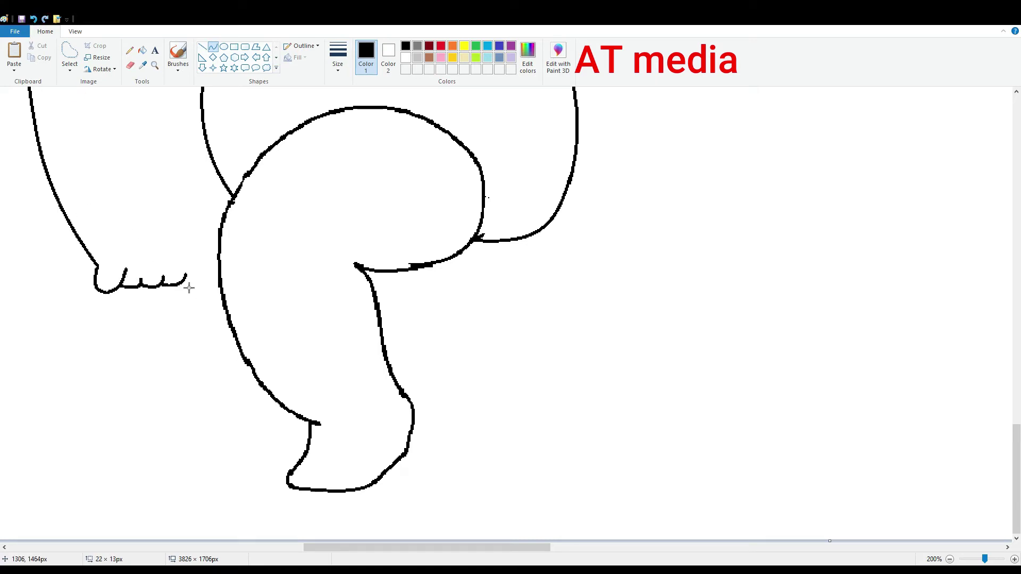
pyautogui.moveTo(222, 276); pyautogui.dragTo(212, 291)
# - Select the second leg's row of toes with a free-form outline and adjust its vertical position
pyautogui.click(69, 50)
pyautogui.moveTo(62, 253); pyautogui.dragTo(216, 301)
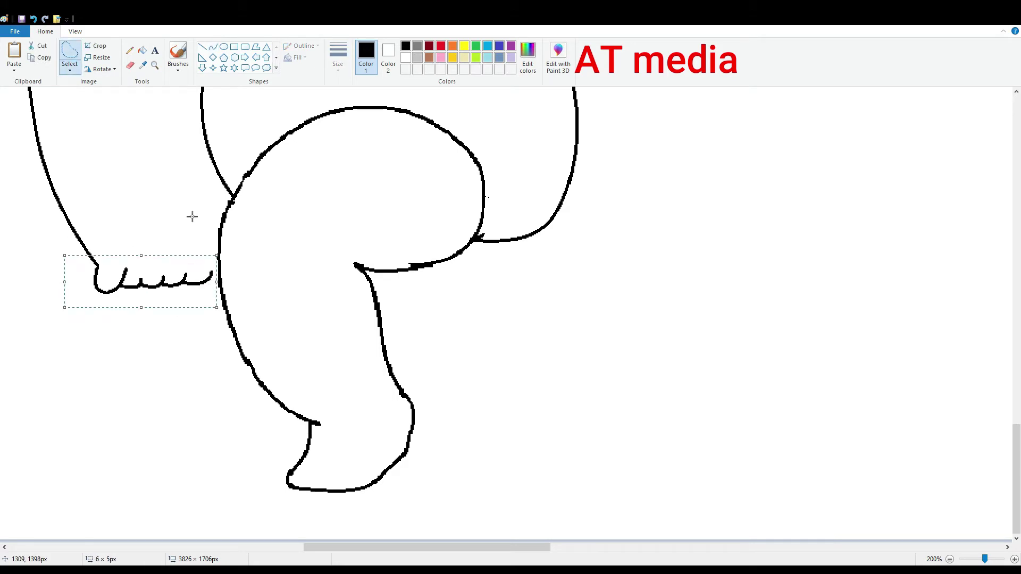
pyautogui.press('Down')
pyautogui.press('Down')
pyautogui.press('Down')
pyautogui.press('Down')
pyautogui.press('Down')
pyautogui.press('Down')
pyautogui.press('Down')
pyautogui.press('Down')
pyautogui.click(202, 47)
pyautogui.scroll(-2, 350, 286)
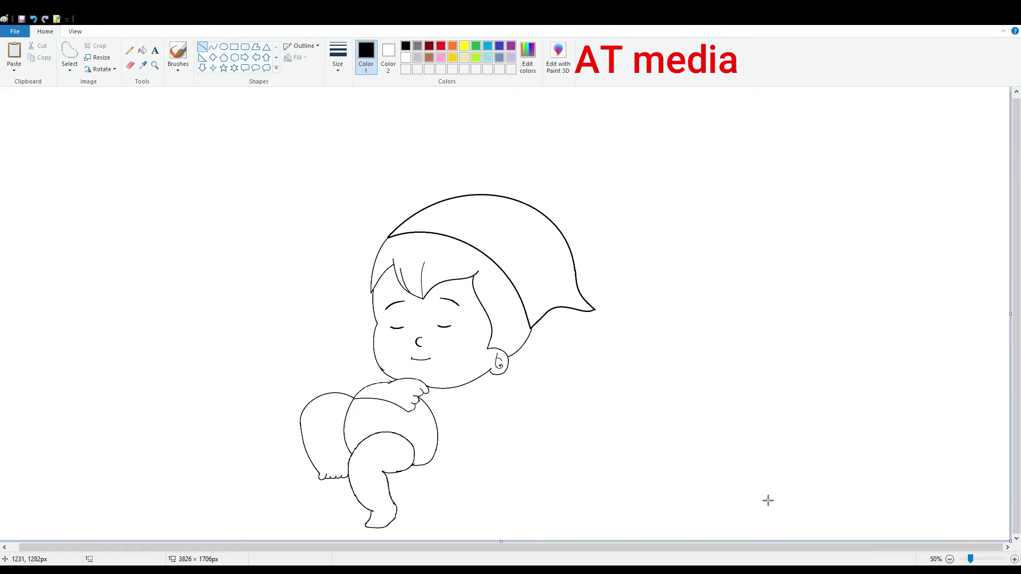
# - Draw a thicker black line along the forearm's lower edge and white out the old thin line above it
pyautogui.scroll(1, 781, 507)
pyautogui.scroll(-5, 818, 280)
pyautogui.moveTo(815, 283); pyautogui.dragTo(705, 260)
pyautogui.click(393, 67)
pyautogui.click(366, 56)
pyautogui.click(406, 58)
pyautogui.click(142, 50)
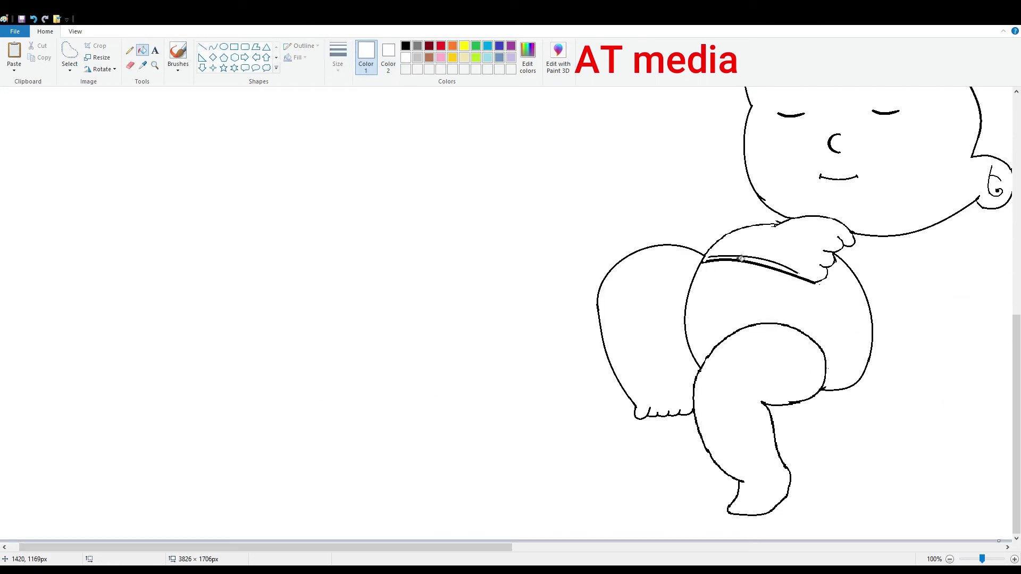
# - Draw the outer edge of the second arm as an outward black curve about 67 × 224 px down from the jaw
pyautogui.moveTo(265, 547); pyautogui.dragTo(396, 547)
pyautogui.click(213, 47)
pyautogui.click(406, 46)
pyautogui.moveTo(648, 232); pyautogui.dragTo(682, 351)
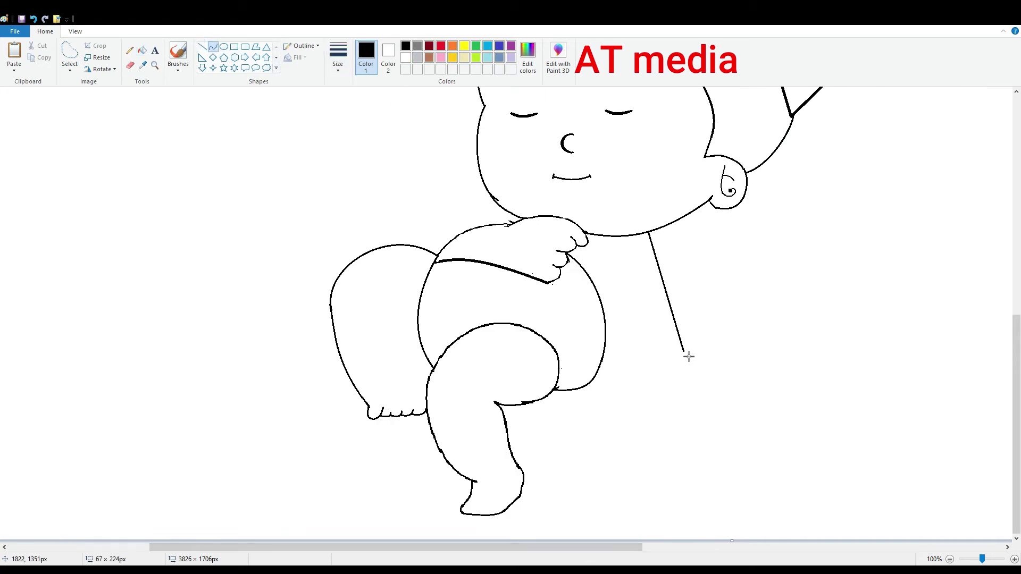
pyautogui.moveTo(665, 292); pyautogui.dragTo(695, 300)
pyautogui.moveTo(681, 352); pyautogui.dragTo(681, 373)
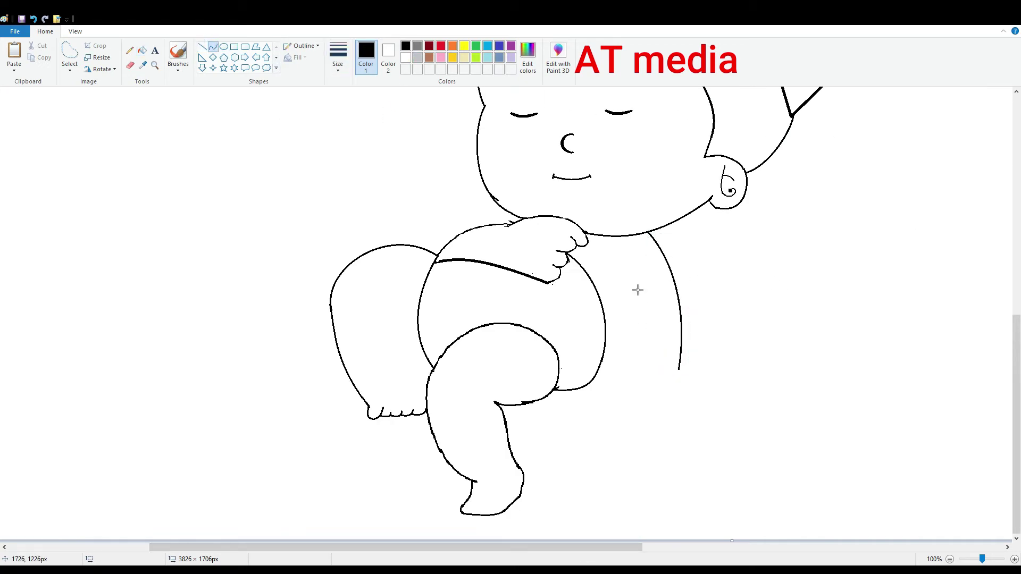
pyautogui.moveTo(629, 278); pyautogui.dragTo(652, 370)
pyautogui.moveTo(640, 324); pyautogui.dragTo(632, 324)
pyautogui.click(33, 19)
# - Draw the inner edge of the second arm as an S-shaped curve about 57 × 171 px beside the belly
pyautogui.moveTo(615, 280); pyautogui.dragTo(640, 374)
pyautogui.moveTo(625, 319); pyautogui.dragTo(609, 319)
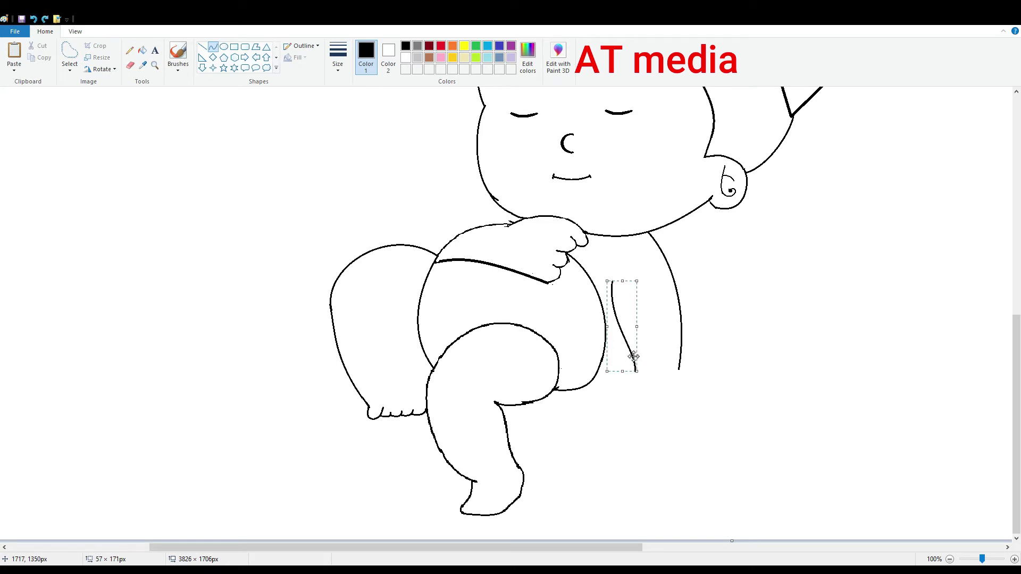
pyautogui.moveTo(631, 356); pyautogui.dragTo(635, 379)
# - Draw a row of small curved fingers closing the lower end of the second arm between its two edges
pyautogui.scroll(1, 635, 379)
pyautogui.moveTo(382, 548); pyautogui.dragTo(606, 547)
pyautogui.moveTo(321, 315); pyautogui.dragTo(375, 322)
pyautogui.hotkey('ctrl', 'z')
pyautogui.hotkey('ctrl', 'z')
pyautogui.hotkey('ctrl', 'z')
pyautogui.moveTo(321, 304); pyautogui.dragTo(346, 330)
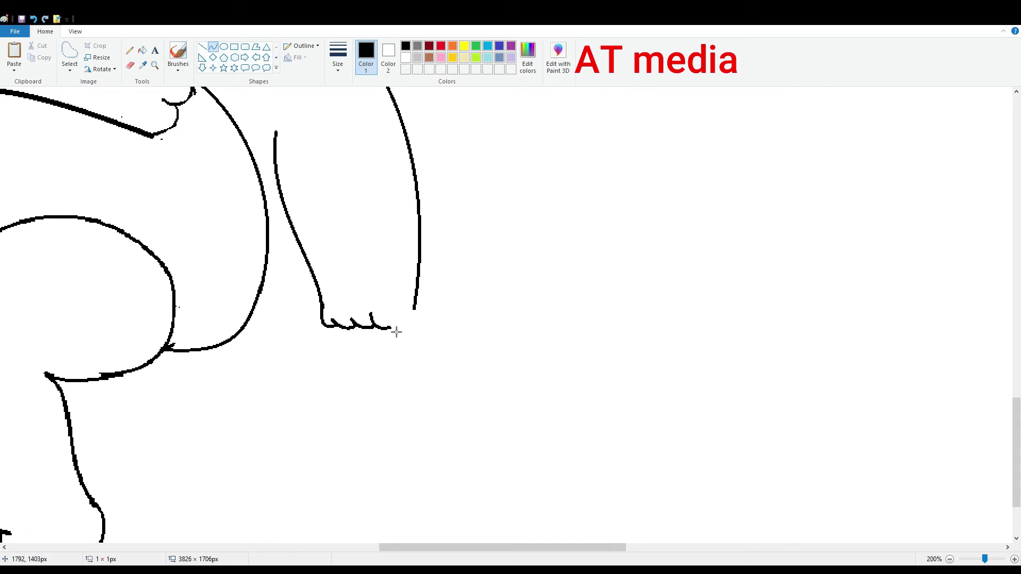
pyautogui.click(950, 560)
pyautogui.click(950, 559)
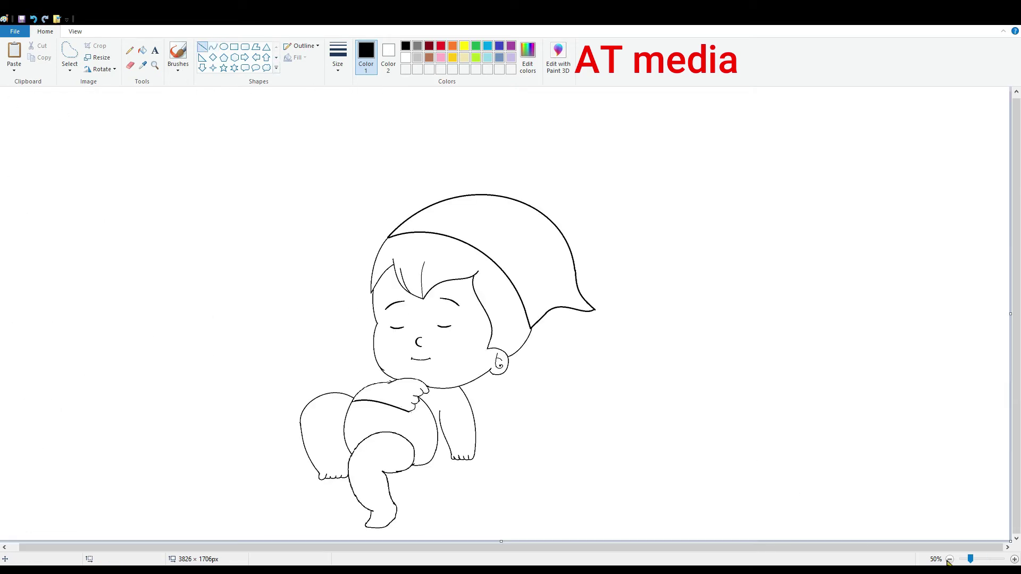
# - Delete the second leg's toes with a free-form selection and draw a curve about 23 × 53 px from the ankle for the foot's side
pyautogui.scroll(1, 616, 426)
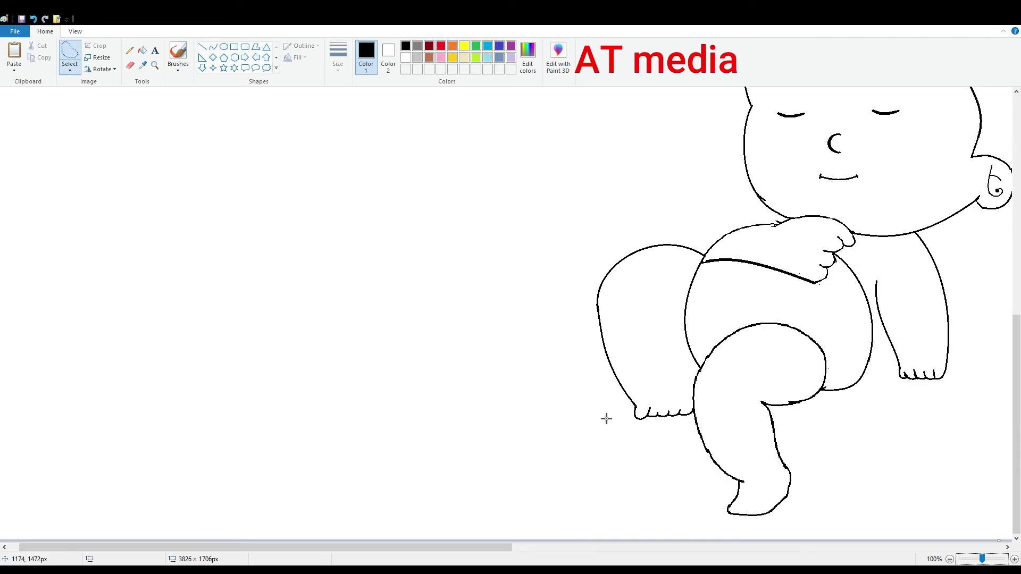
pyautogui.moveTo(622, 406); pyautogui.dragTo(695, 432)
pyautogui.press('Delete')
pyautogui.click(214, 47)
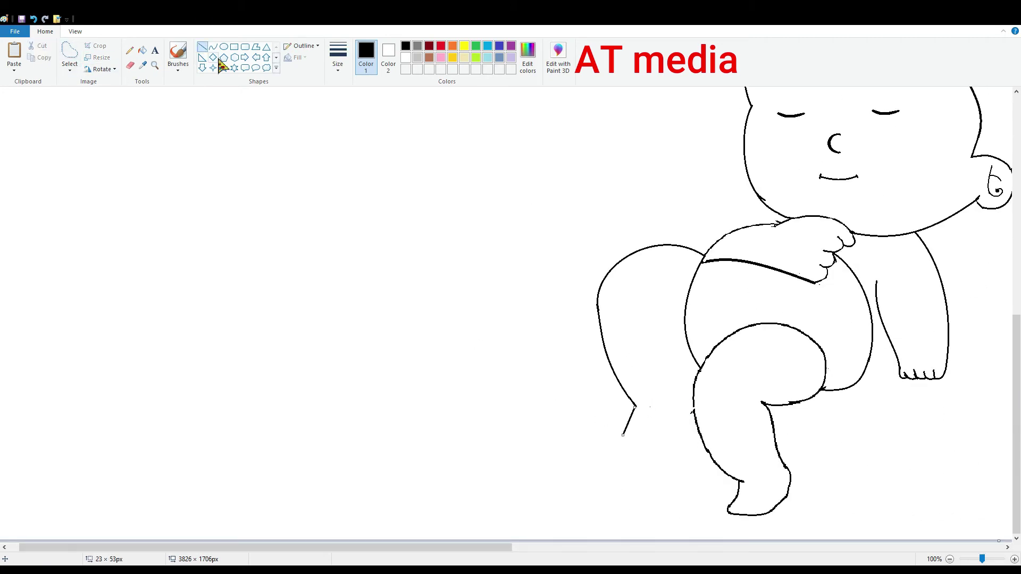
pyautogui.moveTo(635, 442); pyautogui.dragTo(627, 434)
pyautogui.scroll(1, 627, 430)
pyautogui.moveTo(321, 325)
pyautogui.mouseDown()
pyautogui.moveTo(380, 337)
pyautogui.moveTo(378, 346)
pyautogui.mouseUp()
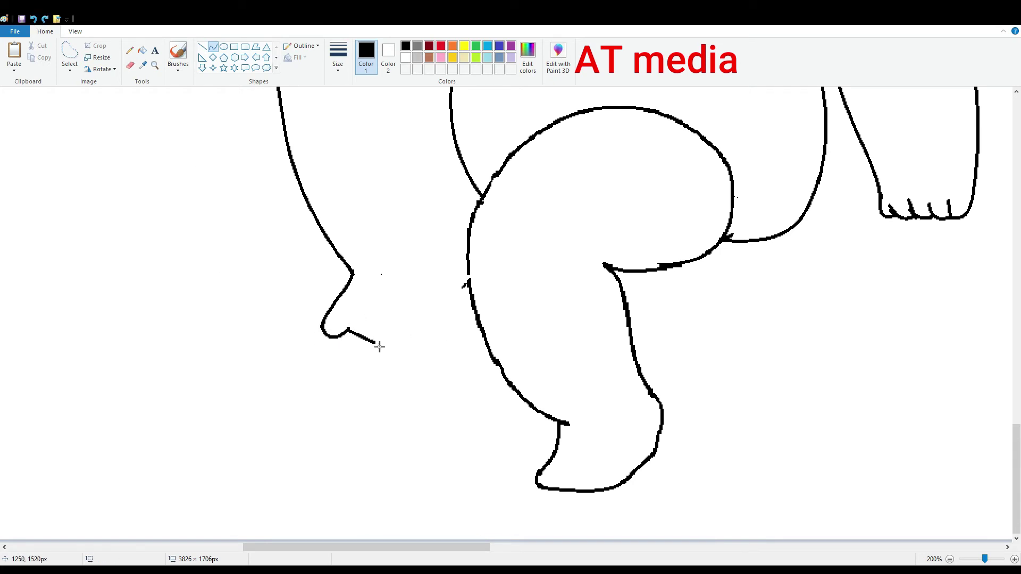
pyautogui.hotkey('ctrl', 'z')
# - Draw the second foot's bottom edge as a curve about 158 × 35 px from the foot's side to the front shin
pyautogui.moveTo(322, 328); pyautogui.dragTo(477, 334)
pyautogui.moveTo(372, 349)
pyautogui.mouseDown()
pyautogui.moveTo(326, 344)
pyautogui.moveTo(487, 346)
pyautogui.mouseUp()
pyautogui.hotkey('ctrl', 'z')
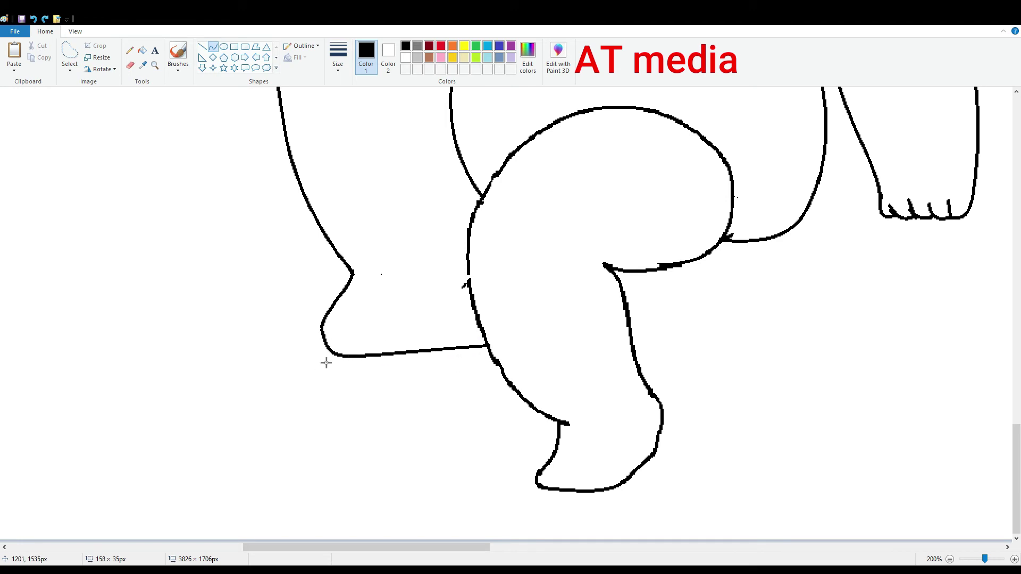
pyautogui.moveTo(326, 360); pyautogui.dragTo(347, 344)
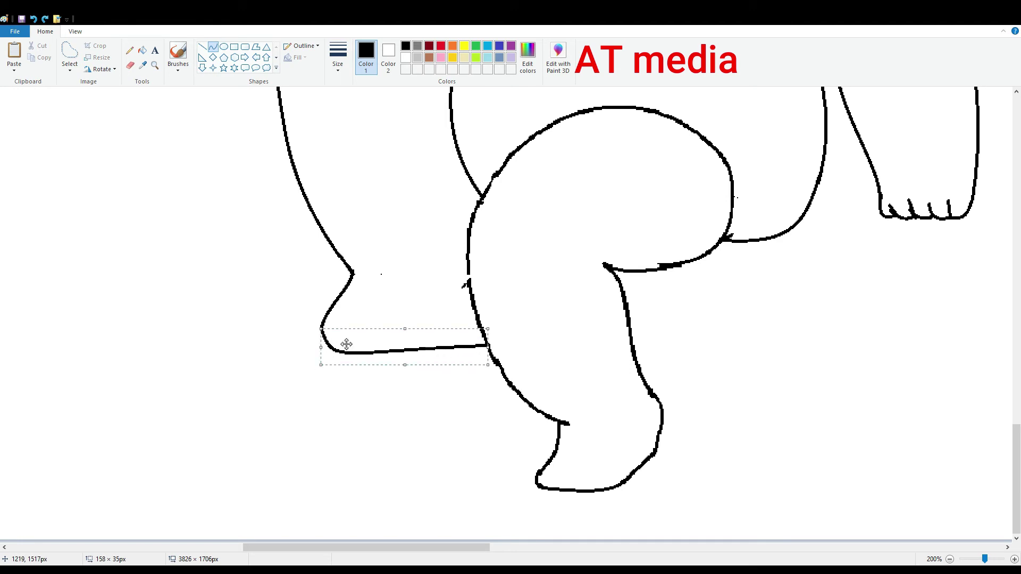
# - Draw short upright curves along the second foot's bottom edge to separate the toes
pyautogui.hotkey('alt', 'h')
pyautogui.press('s')
pyautogui.press('h')
pyautogui.press('Return')
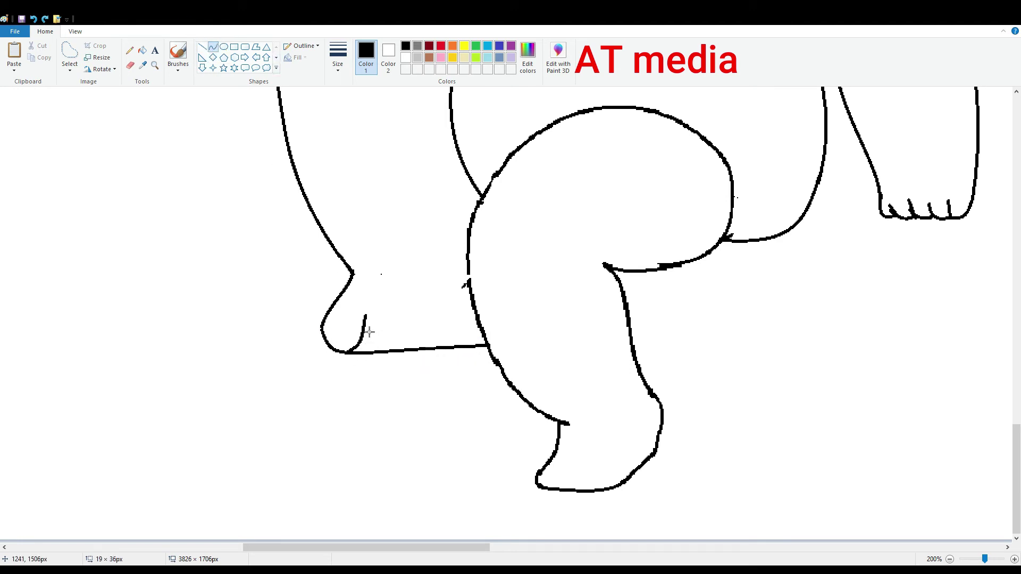
pyautogui.hotkey('ctrl', 'z')
pyautogui.moveTo(392, 350)
pyautogui.mouseDown()
pyautogui.moveTo(387, 322)
pyautogui.moveTo(424, 321)
pyautogui.mouseUp()
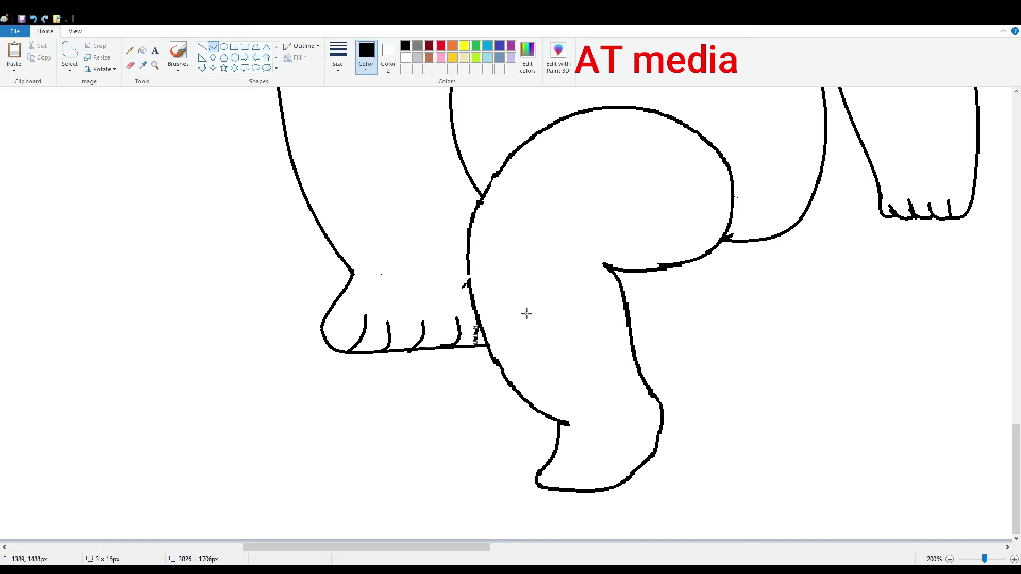
# - Erase the straight bottom edge of the second foot between the toe separators, keeping the big toe's curve
pyautogui.click(130, 65)
pyautogui.moveTo(365, 358); pyautogui.dragTo(480, 353)
pyautogui.click(202, 47)
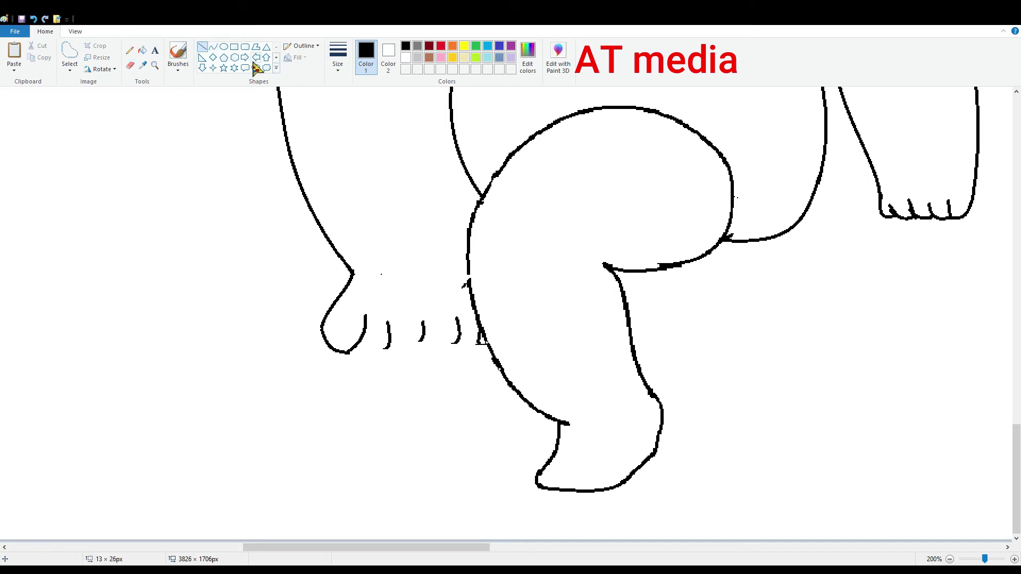
# - Draw rounded toe tips joining the separators of the second foot up to the front shin
pyautogui.click(212, 47)
pyautogui.moveTo(347, 352)
pyautogui.mouseDown()
pyautogui.moveTo(380, 364)
pyautogui.moveTo(481, 346)
pyautogui.mouseUp()
pyautogui.click(420, 363)
pyautogui.click(439, 367)
pyautogui.click(32, 18)
pyautogui.click(130, 65)
# - Cover the stray mark on the front shin's outline above the second foot with a white line
pyautogui.click(202, 47)
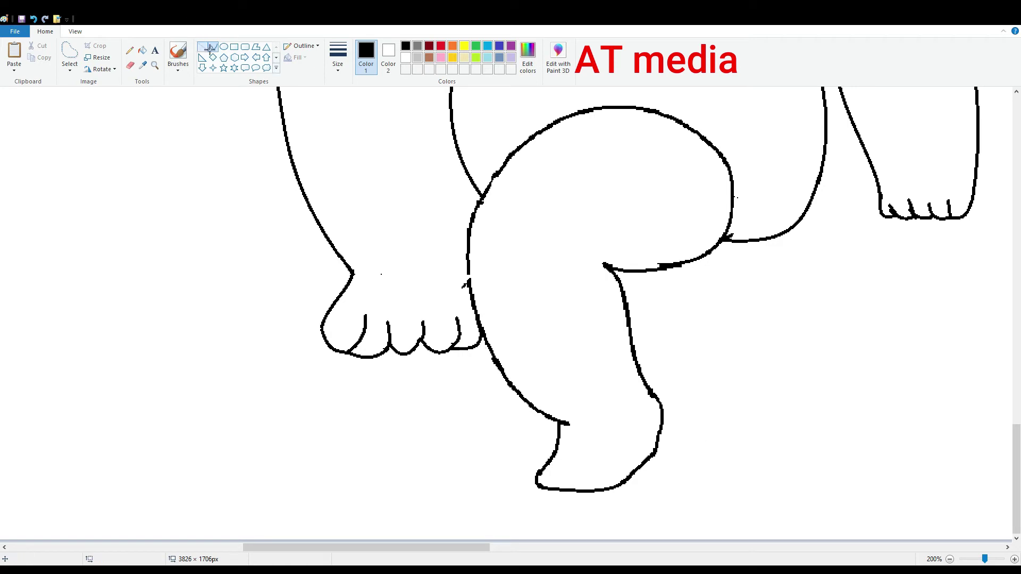
pyautogui.click(406, 57)
pyautogui.moveTo(458, 264); pyautogui.dragTo(466, 301)
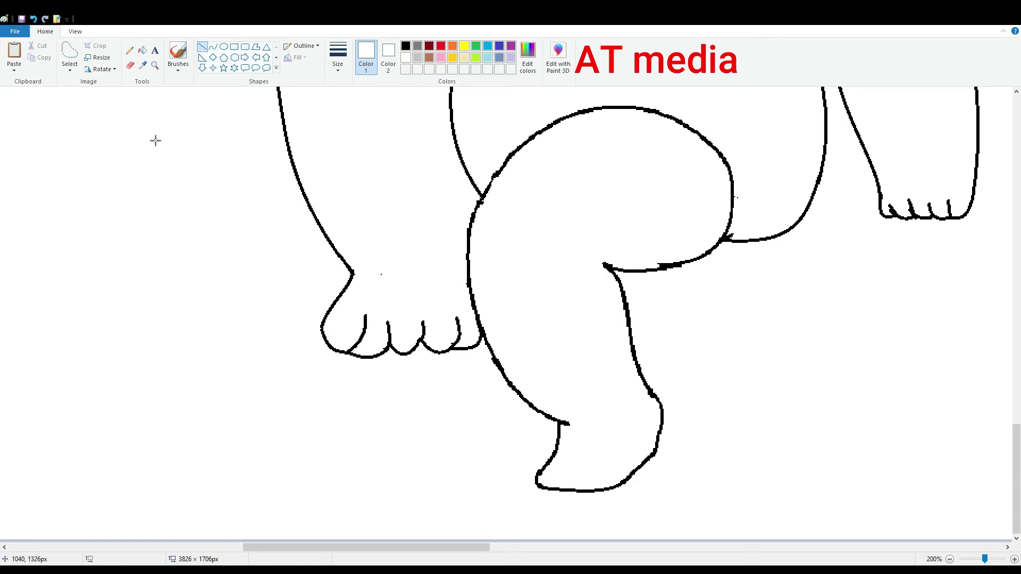
pyautogui.click(69, 54)
pyautogui.scroll(-2, 712, 468)
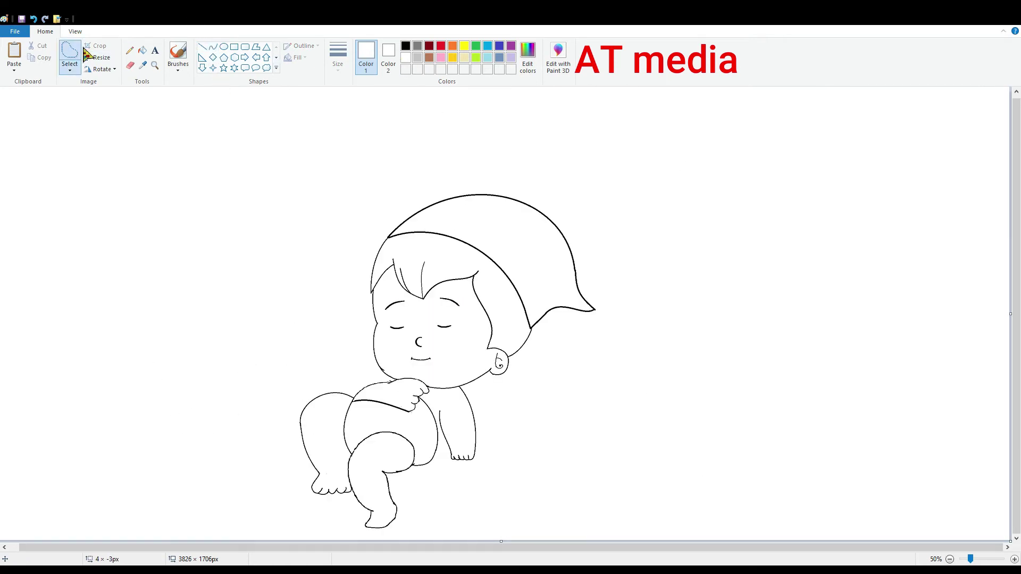
# - White out the thick line along the forearm's lower edge
pyautogui.click(986, 565)
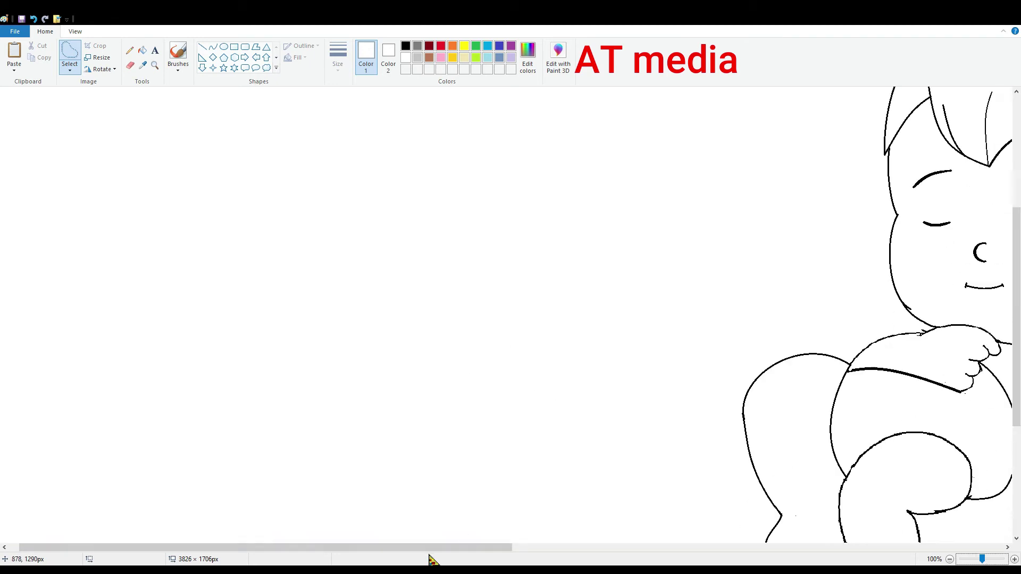
pyautogui.click(203, 47)
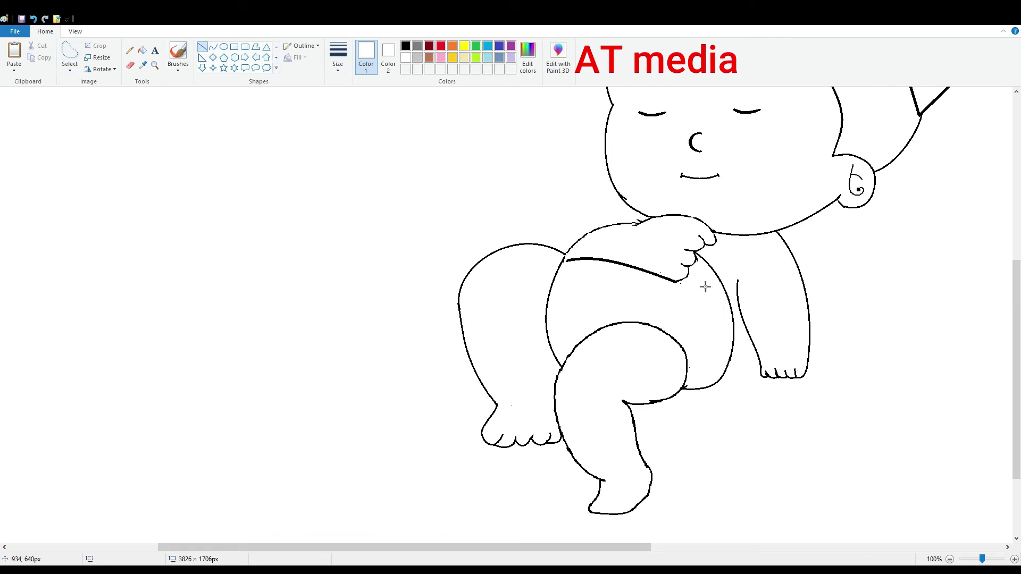
pyautogui.click(142, 50)
pyautogui.click(621, 271)
# - Redraw the forearm's lower edge as a thin black arched curve from the elbow to the base of the hand
pyautogui.click(406, 46)
pyautogui.click(212, 47)
pyautogui.moveTo(684, 278)
pyautogui.mouseDown()
pyautogui.moveTo(578, 253)
pyautogui.moveTo(604, 230)
pyautogui.mouseUp()
pyautogui.click(129, 64)
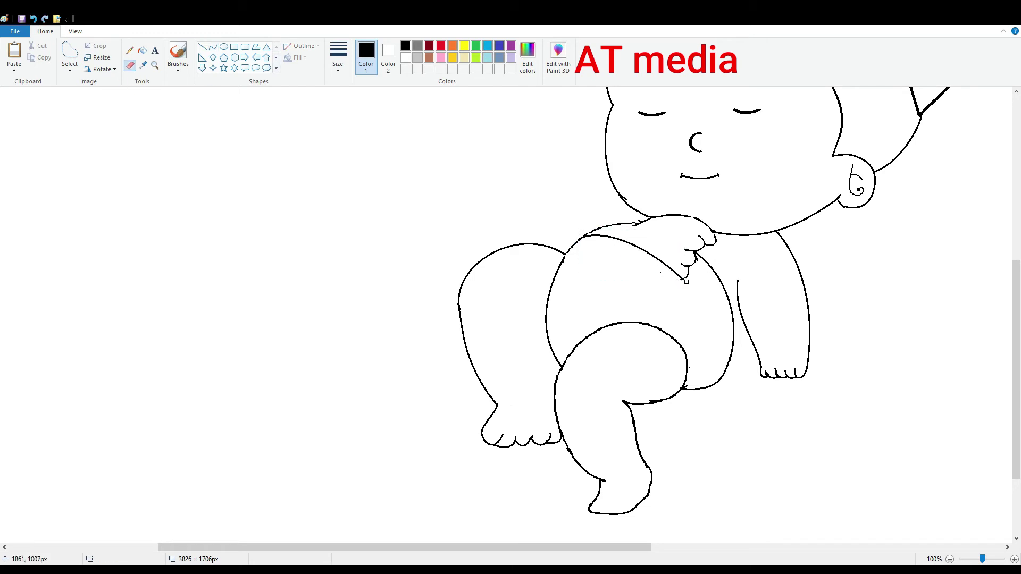
pyautogui.click(36, 20)
pyautogui.click(212, 46)
pyautogui.moveTo(569, 249)
pyautogui.mouseDown()
pyautogui.moveTo(684, 276)
pyautogui.moveTo(643, 240)
pyautogui.mouseUp()
pyautogui.click(130, 65)
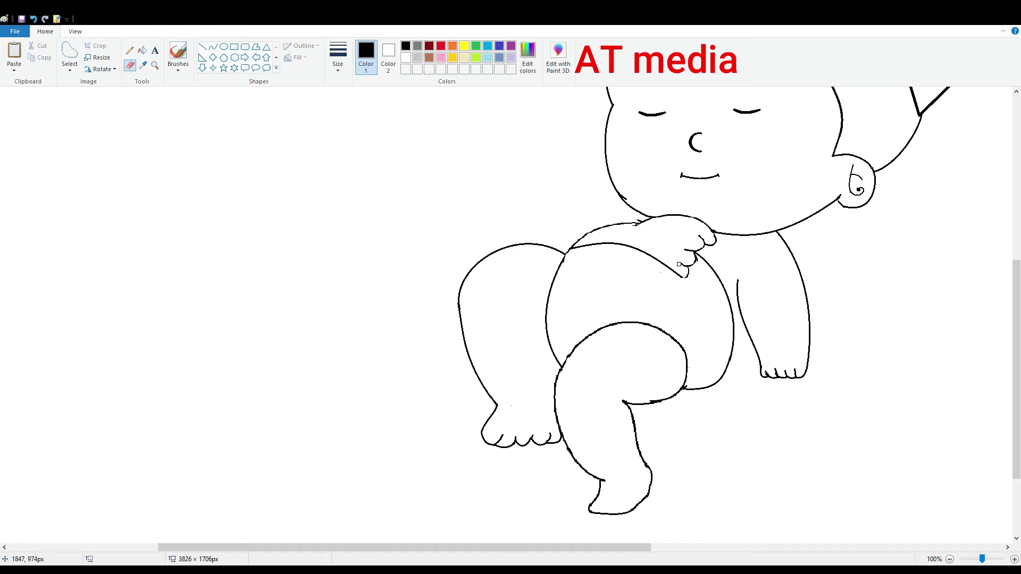
# - Move the rear leg and foot closer to the body and clear the toe line overlapping the front shin
pyautogui.click(70, 54)
pyautogui.moveTo(434, 251)
pyautogui.mouseDown()
pyautogui.moveTo(559, 455)
pyautogui.moveTo(437, 249)
pyautogui.mouseUp()
pyautogui.moveTo(505, 346); pyautogui.dragTo(518, 343)
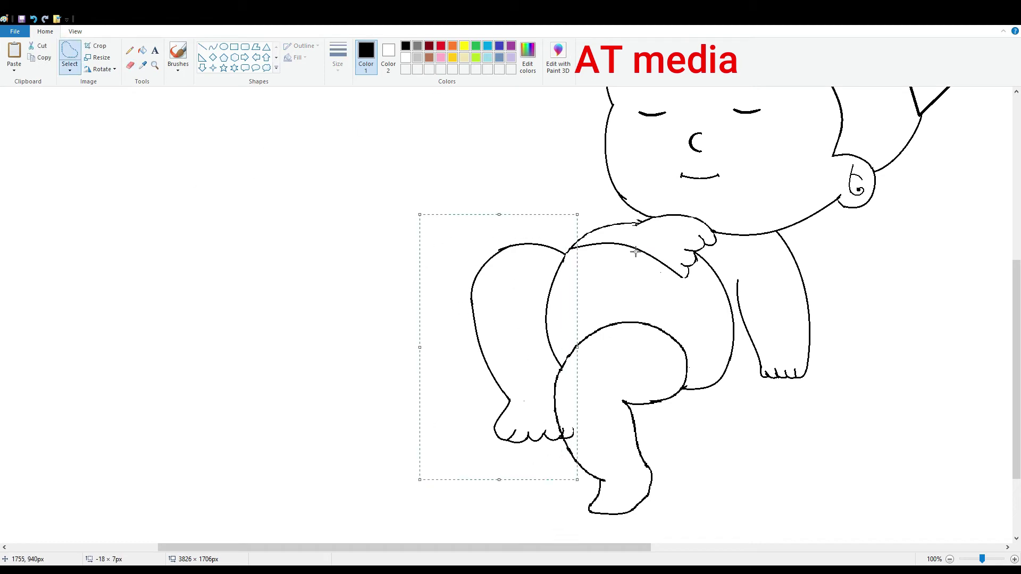
pyautogui.click(130, 65)
pyautogui.click(202, 47)
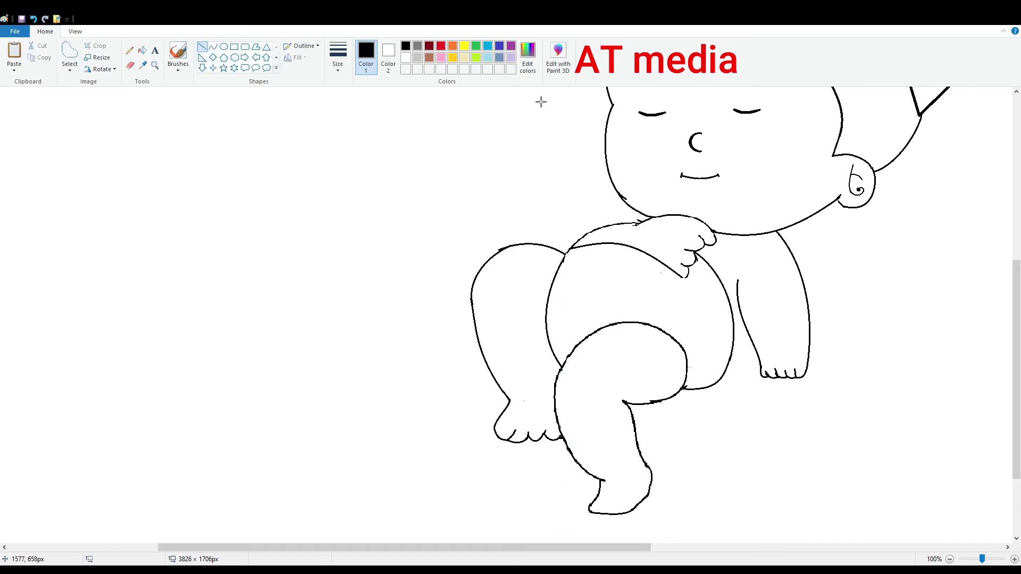
# - Delete the hanging arm's hand and redraw the arm's outer edge as a curve ending at the wrist
pyautogui.click(69, 54)
pyautogui.moveTo(739, 348); pyautogui.dragTo(734, 396)
pyautogui.press('Delete')
pyautogui.press('Delete')
pyautogui.click(213, 47)
pyautogui.moveTo(819, 240)
pyautogui.mouseDown()
pyautogui.moveTo(771, 247)
pyautogui.moveTo(810, 366)
pyautogui.mouseUp()
pyautogui.moveTo(791, 266); pyautogui.dragTo(821, 281)
pyautogui.scroll(1, 774, 384)
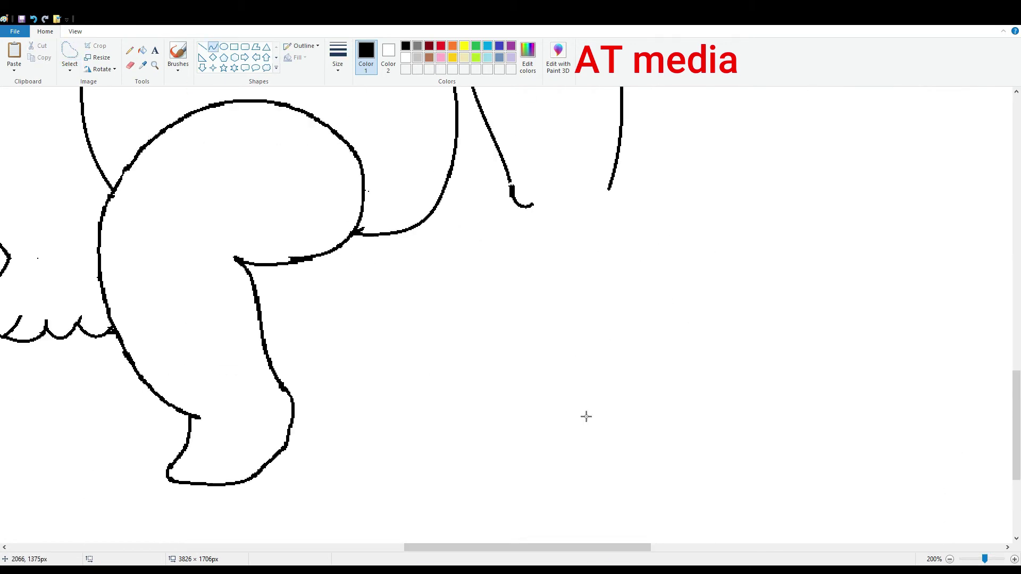
# - Draw a new hand at the end of the hanging arm with small rounded fingertips and short finger separators
pyautogui.scroll(2, 586, 417)
pyautogui.moveTo(535, 306)
pyautogui.mouseDown()
pyautogui.moveTo(558, 322)
pyautogui.moveTo(585, 321)
pyautogui.moveTo(567, 325)
pyautogui.mouseUp()
pyautogui.moveTo(584, 301); pyautogui.dragTo(609, 304)
pyautogui.moveTo(596, 319)
pyautogui.mouseDown()
pyautogui.moveTo(588, 333)
pyautogui.moveTo(597, 322)
pyautogui.mouseUp()
pyautogui.click(202, 47)
pyautogui.moveTo(549, 325); pyautogui.dragTo(542, 326)
pyautogui.scroll(-2, 561, 329)
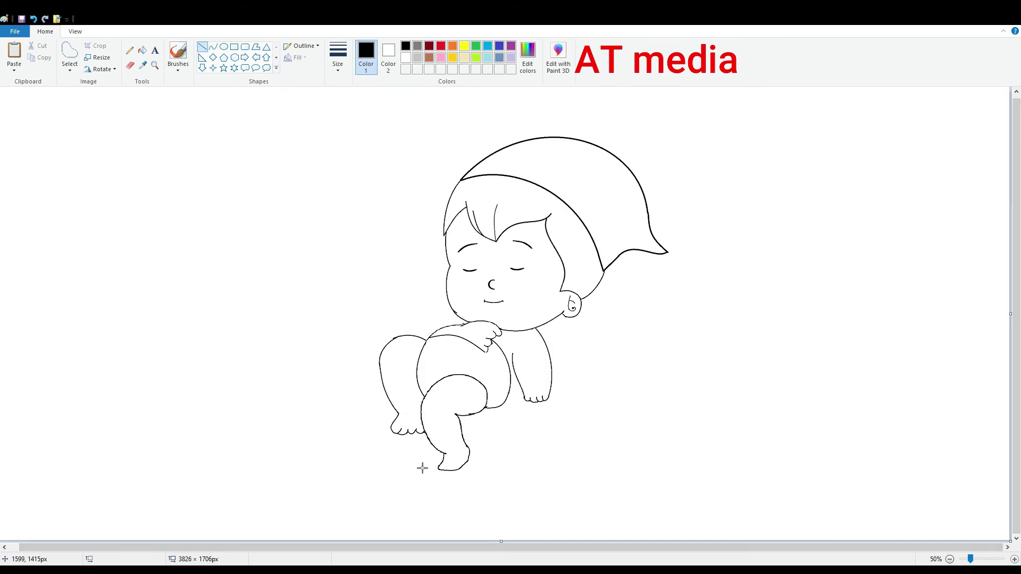
# - Remove the hanging arm's outer edge between the jaw and the hand, keeping the new fingers
pyautogui.click(977, 557)
pyautogui.click(213, 46)
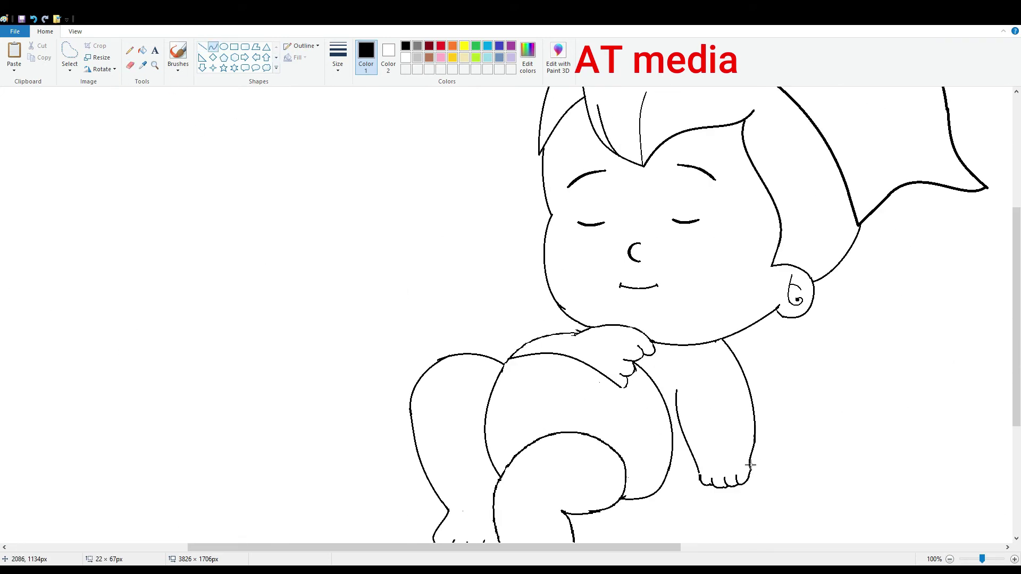
pyautogui.hotkey('ctrl', 'z')
pyautogui.click(202, 47)
pyautogui.click(406, 57)
pyautogui.moveTo(738, 338); pyautogui.dragTo(713, 350)
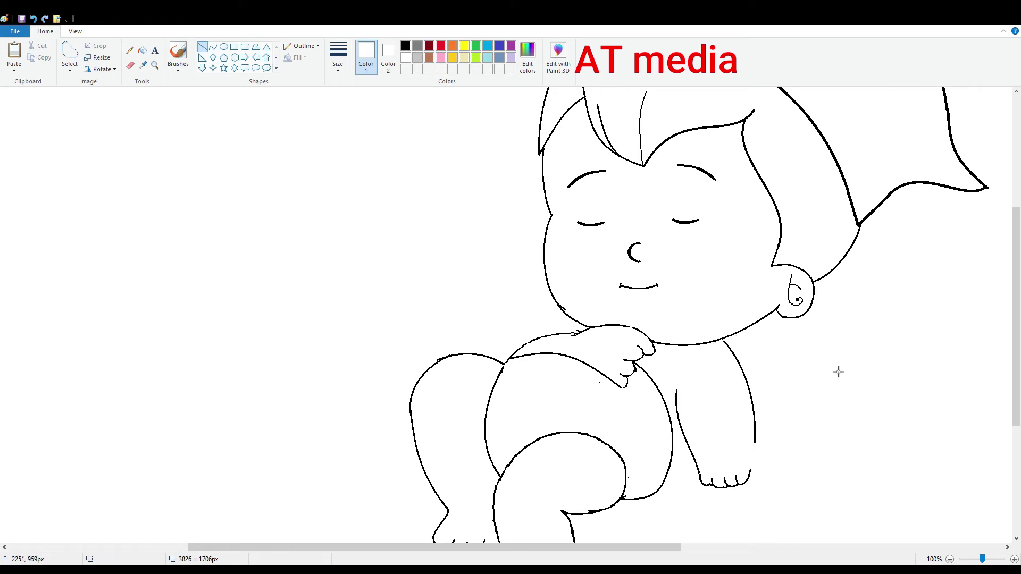
pyautogui.hotkey('ctrl', 'z')
pyautogui.hotkey('ctrl', 'z')
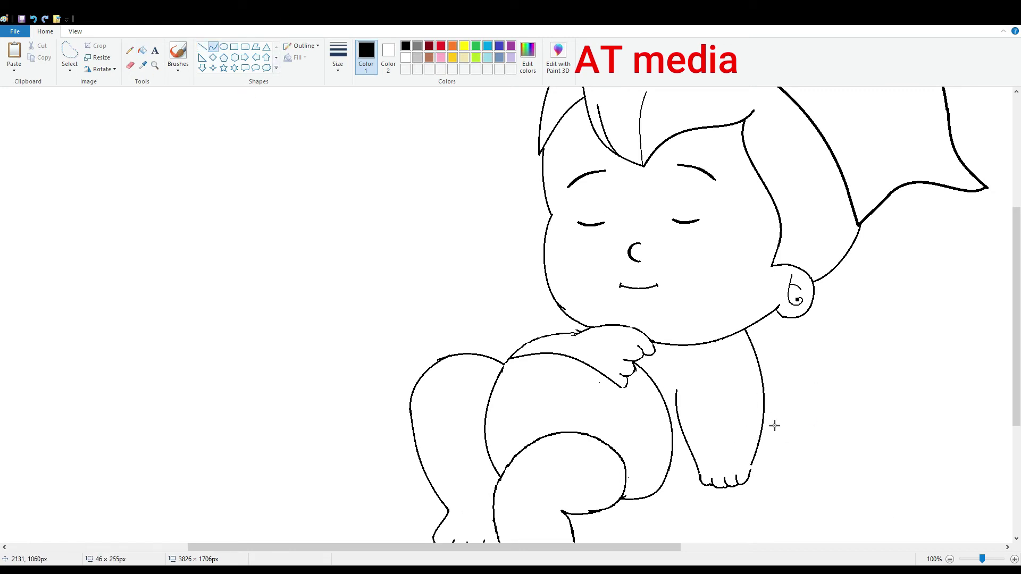
# - Try to redraw the hanging arm's outer edge as a curve from the jaw to the hand
pyautogui.click(33, 19)
pyautogui.moveTo(750, 335); pyautogui.dragTo(757, 472)
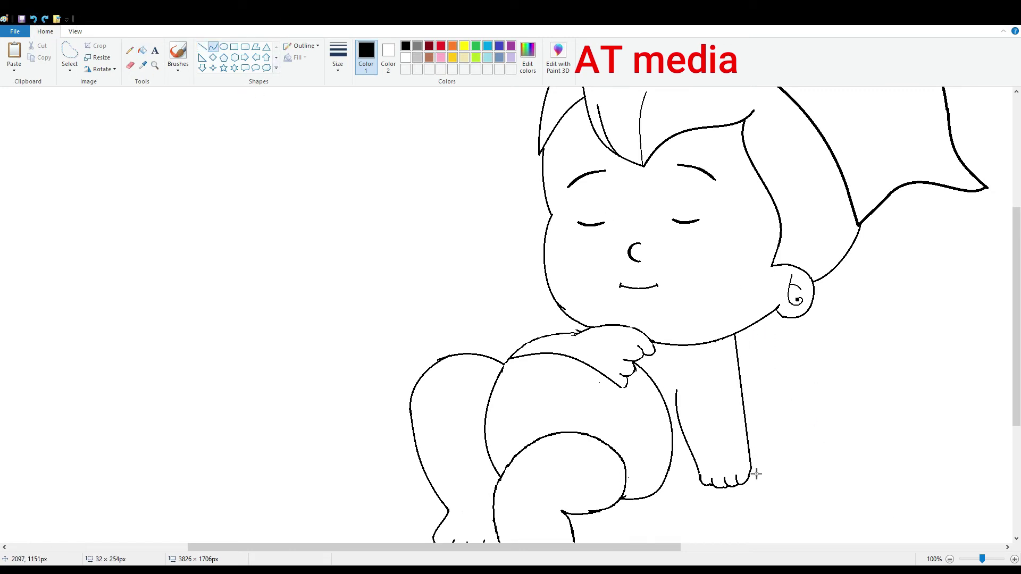
pyautogui.click(33, 19)
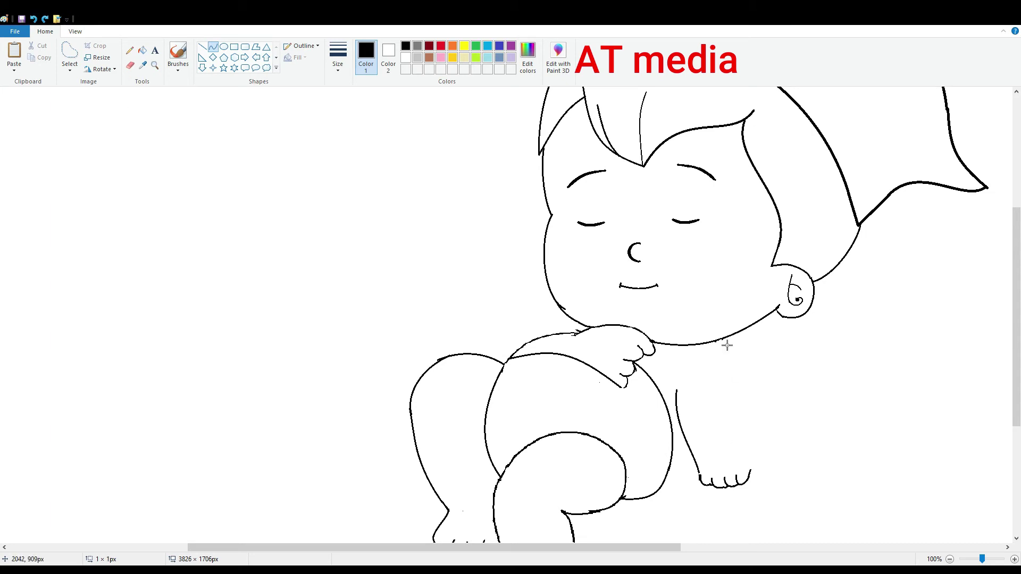
# - Draw the hanging arm's outer edge as a gently bent curve from the jaw down to the last finger
pyautogui.moveTo(722, 340); pyautogui.dragTo(741, 461)
pyautogui.moveTo(735, 401); pyautogui.dragTo(747, 434)
pyautogui.scroll(-2, 773, 453)
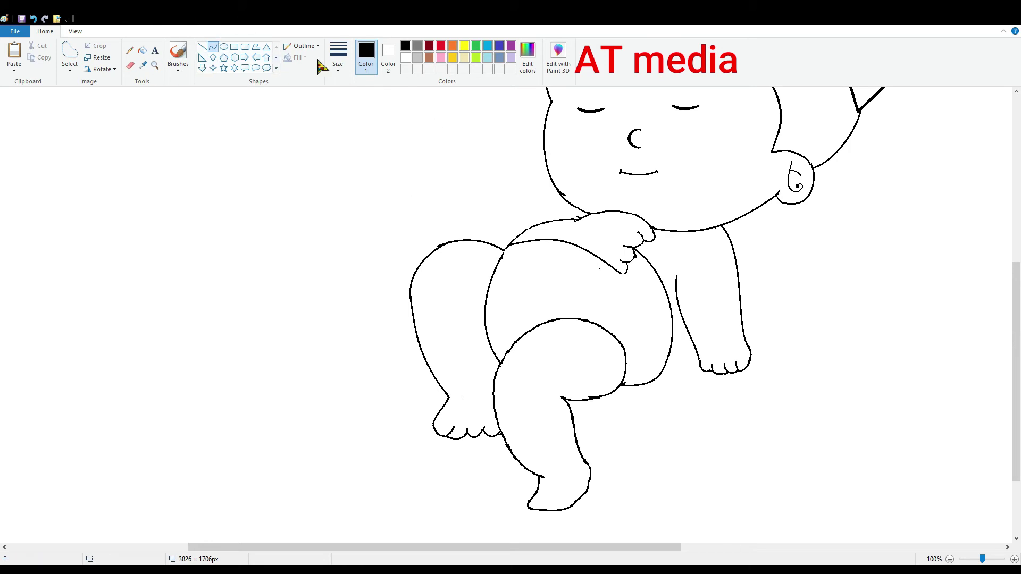
# - Try to join the body's outline to the hanging arm's inner edge with a short straight line
pyautogui.click(202, 47)
pyautogui.moveTo(674, 323)
pyautogui.mouseDown()
pyautogui.moveTo(681, 316)
pyautogui.moveTo(690, 336)
pyautogui.mouseUp()
pyautogui.click(239, 99)
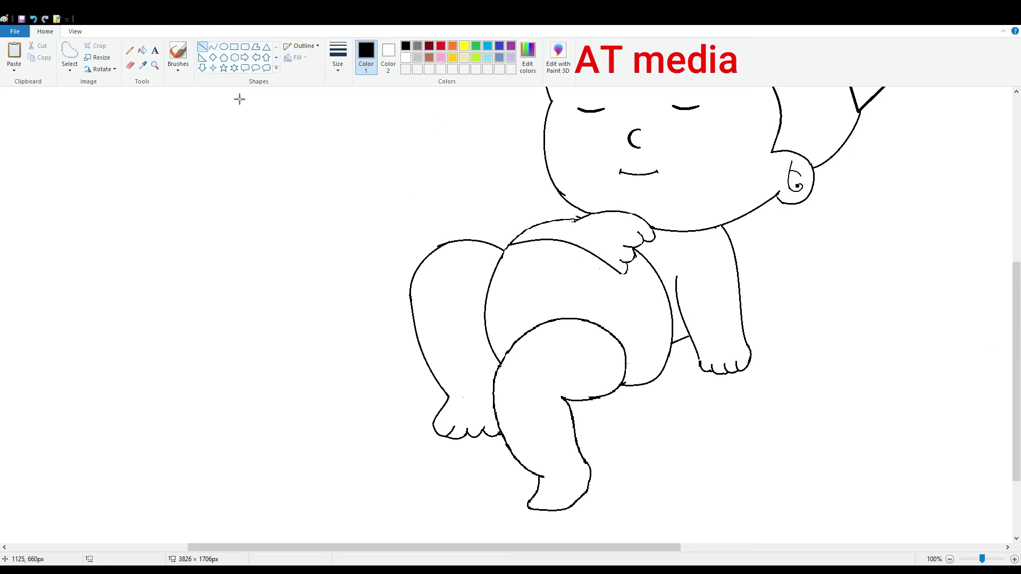
pyautogui.click(35, 21)
# - Try to join the hanging arm's inner edge to the lower body outline with a curve
pyautogui.click(212, 47)
pyautogui.hotkey('ctrl', 'pageup')
pyautogui.scroll(-5, 510, 319)
pyautogui.hscroll(10, 510, 319)
pyautogui.moveTo(481, 351)
pyautogui.mouseDown()
pyautogui.moveTo(444, 387)
pyautogui.moveTo(429, 420)
pyautogui.moveTo(497, 372)
pyautogui.moveTo(478, 329)
pyautogui.moveTo(495, 391)
pyautogui.moveTo(480, 330)
pyautogui.moveTo(482, 354)
pyautogui.mouseUp()
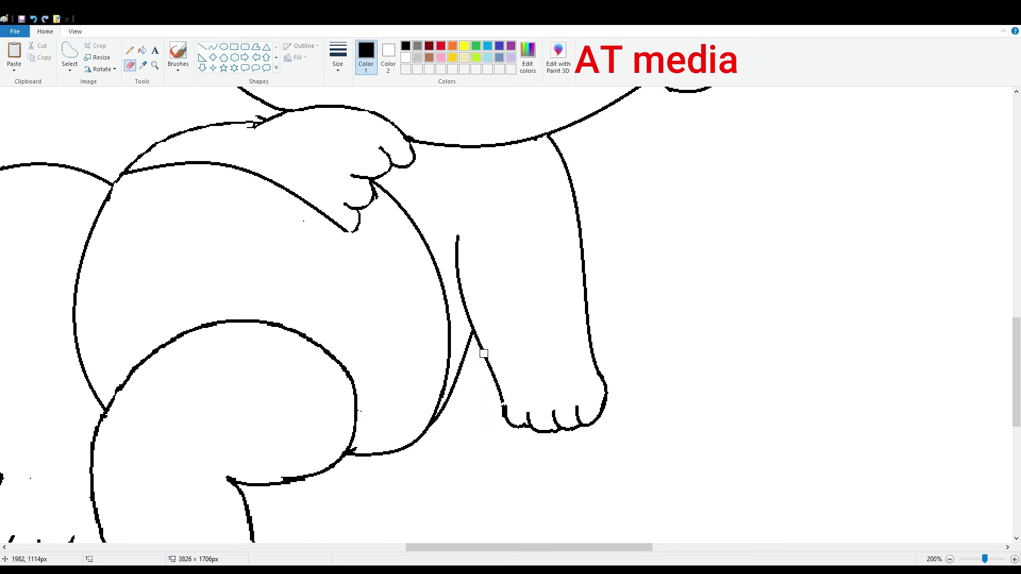
# - Redraw the body's lower edge as a slightly inset curve down to the front thigh and clear the old outline and joining curve
pyautogui.hotkey('ctrl', 'pagedown')
pyautogui.hotkey('ctrl', 'pagedown')
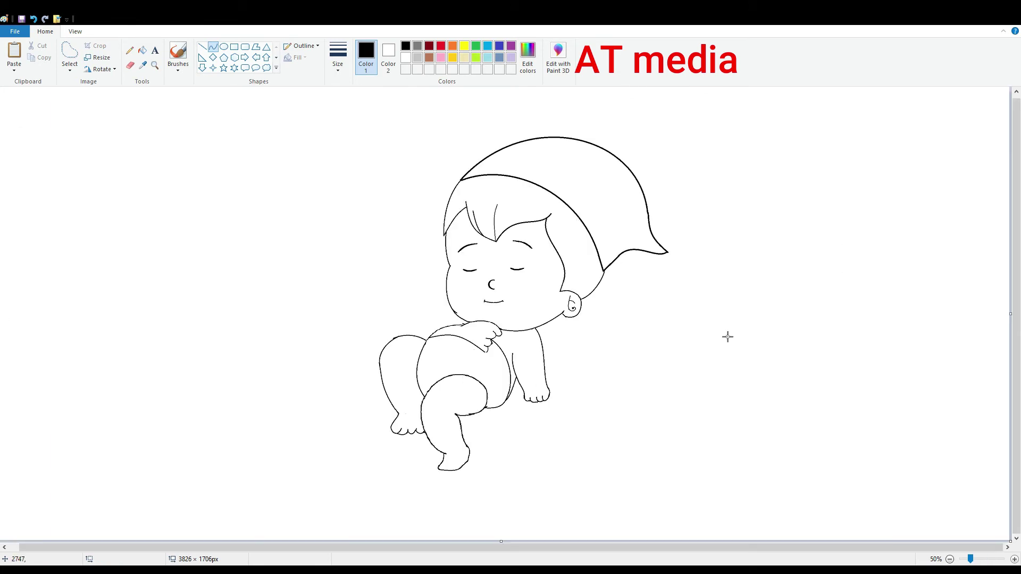
pyautogui.hotkey('ctrl', 'pageup')
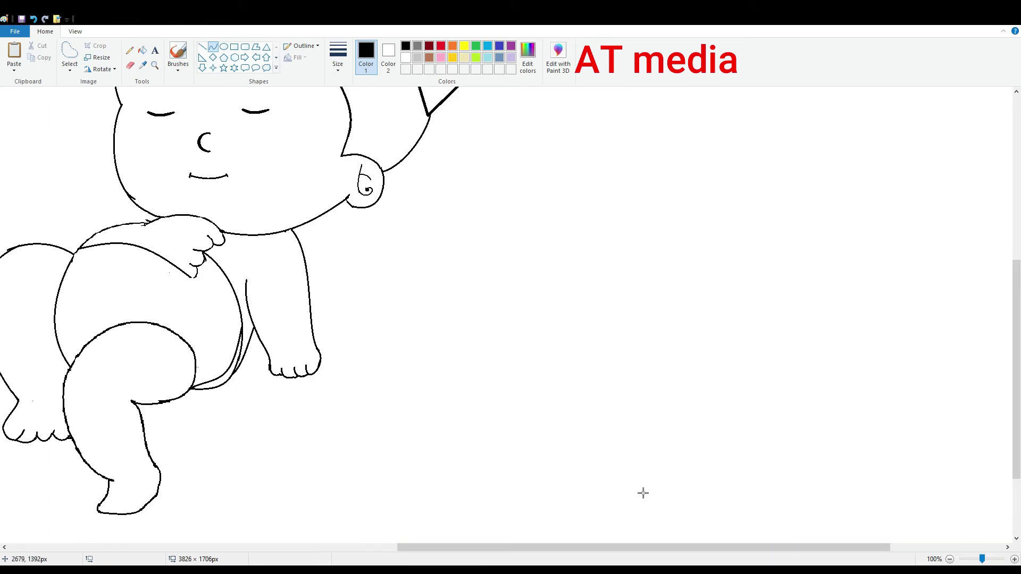
pyautogui.hotkey('ctrl', 'pageup')
pyautogui.moveTo(481, 408)
pyautogui.mouseDown()
pyautogui.moveTo(484, 357)
pyautogui.moveTo(495, 415)
pyautogui.moveTo(479, 409)
pyautogui.mouseUp()
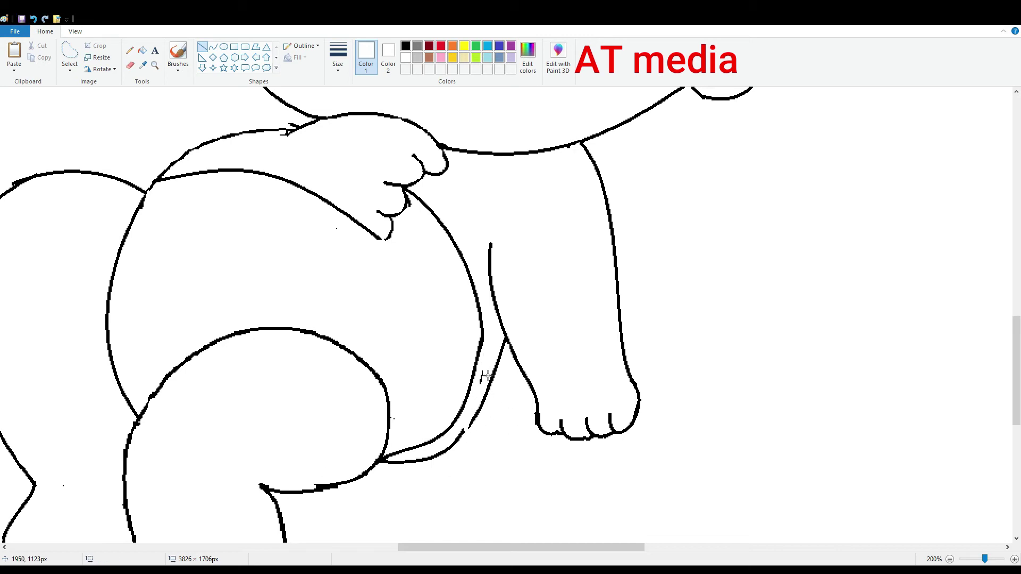
pyautogui.hotkey('ctrl', 'z')
pyautogui.hotkey('ctrl', 'z')
# - Draw a black curve about 44 × 103 px from the hanging arm's inner edge to the body's lower outline
pyautogui.click(212, 46)
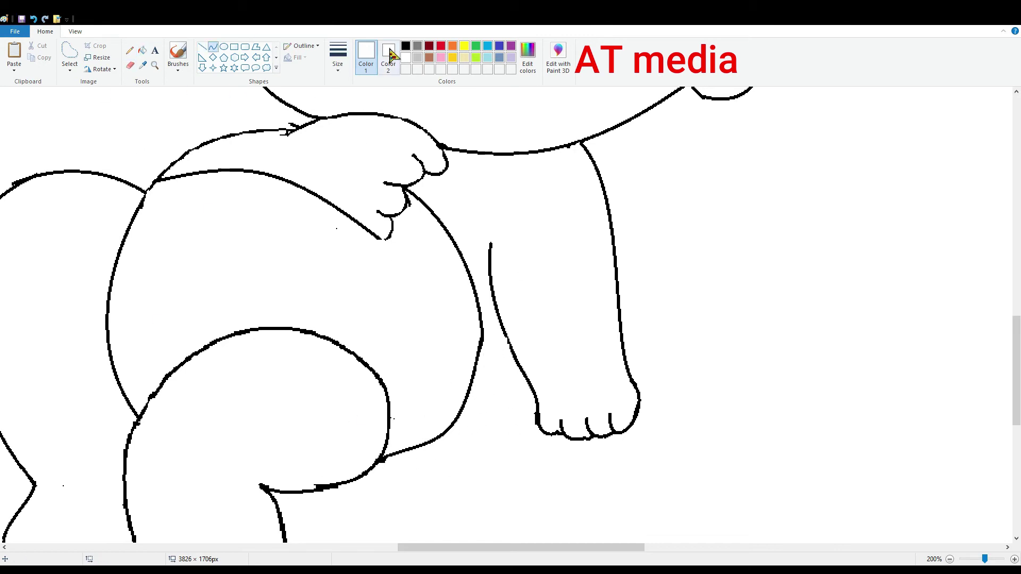
pyautogui.click(406, 46)
pyautogui.moveTo(466, 403); pyautogui.dragTo(512, 355)
pyautogui.moveTo(489, 379)
pyautogui.mouseDown()
pyautogui.moveTo(496, 392)
pyautogui.moveTo(496, 371)
pyautogui.mouseUp()
pyautogui.moveTo(505, 364); pyautogui.dragTo(461, 376)
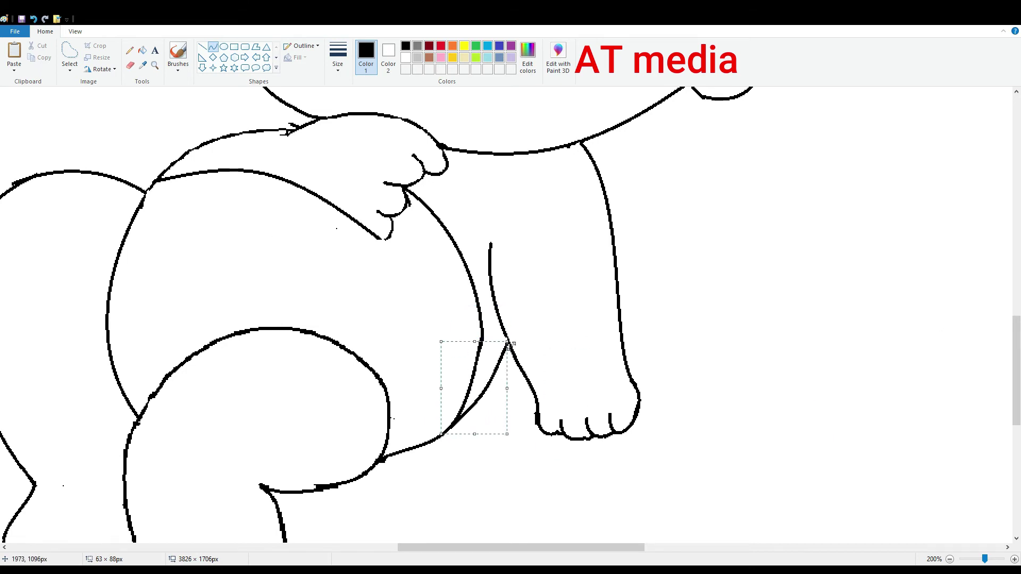
pyautogui.moveTo(506, 337); pyautogui.dragTo(500, 315)
pyautogui.moveTo(440, 434); pyautogui.dragTo(455, 425)
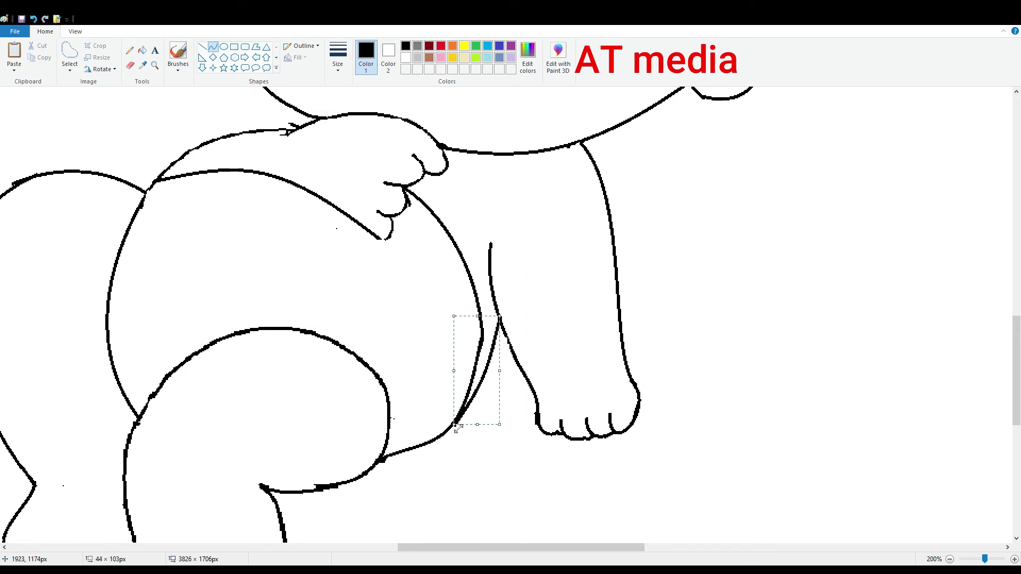
# - Cover the stray mark on the cheek's outline above the forearm with a white curve
pyautogui.click(950, 560)
pyautogui.click(949, 560)
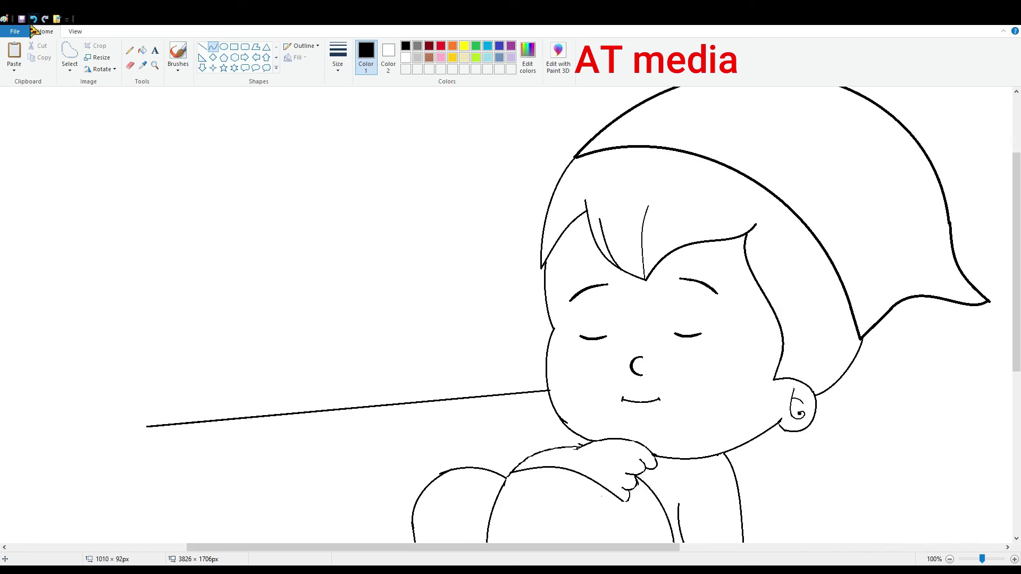
pyautogui.scroll(-3, 499, 230)
pyautogui.click(406, 58)
pyautogui.click(797, 193)
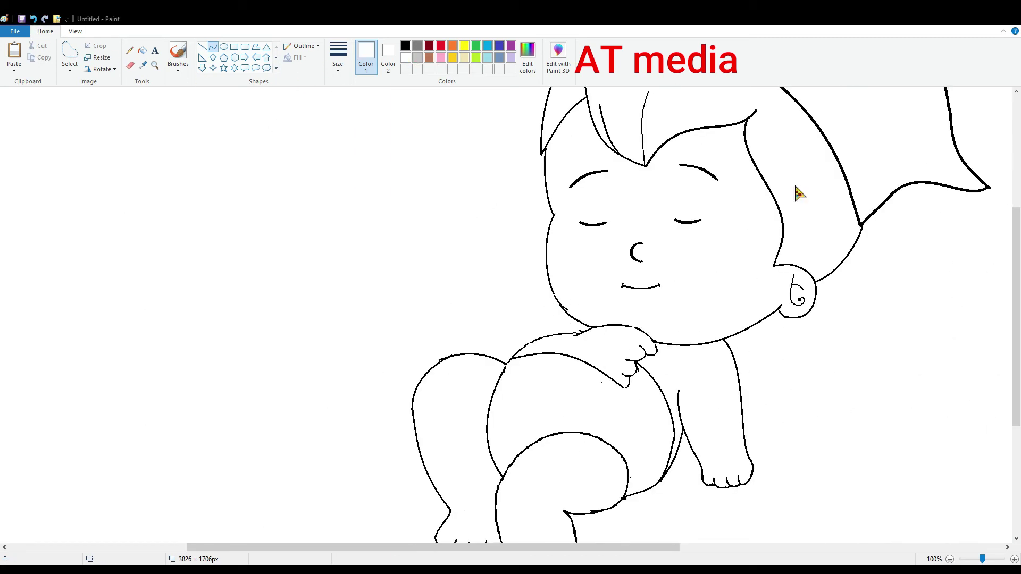
pyautogui.scroll(1, 429, 553)
pyautogui.hscroll(3, 509, 465)
pyautogui.hscroll(3, 510, 466)
pyautogui.moveTo(319, 278); pyautogui.dragTo(342, 304)
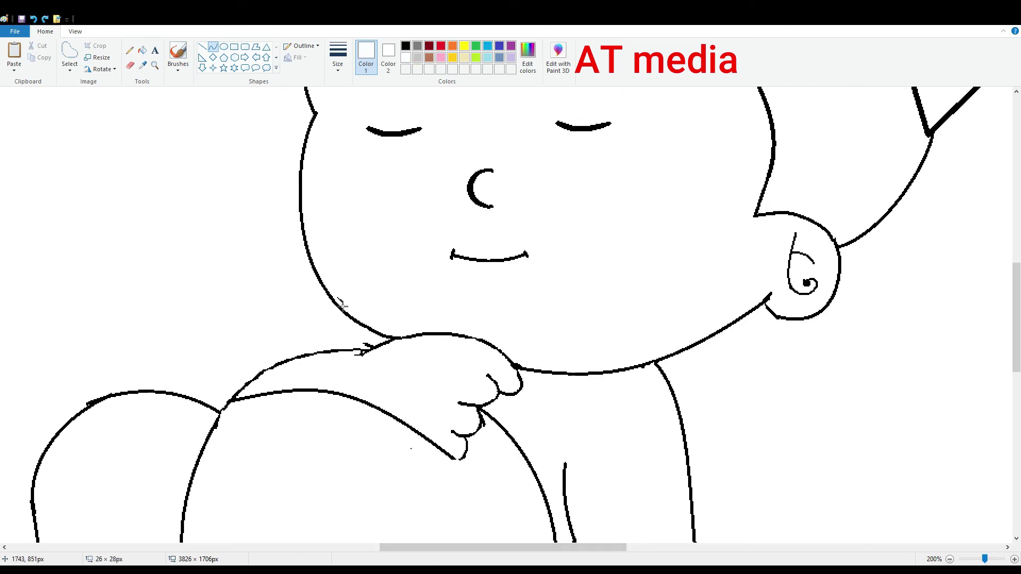
# - White out the body's edge beside the hanging arm and redraw it as a black curve from the fingers to the lower body
pyautogui.scroll(-3, 349, 303)
pyautogui.click(202, 47)
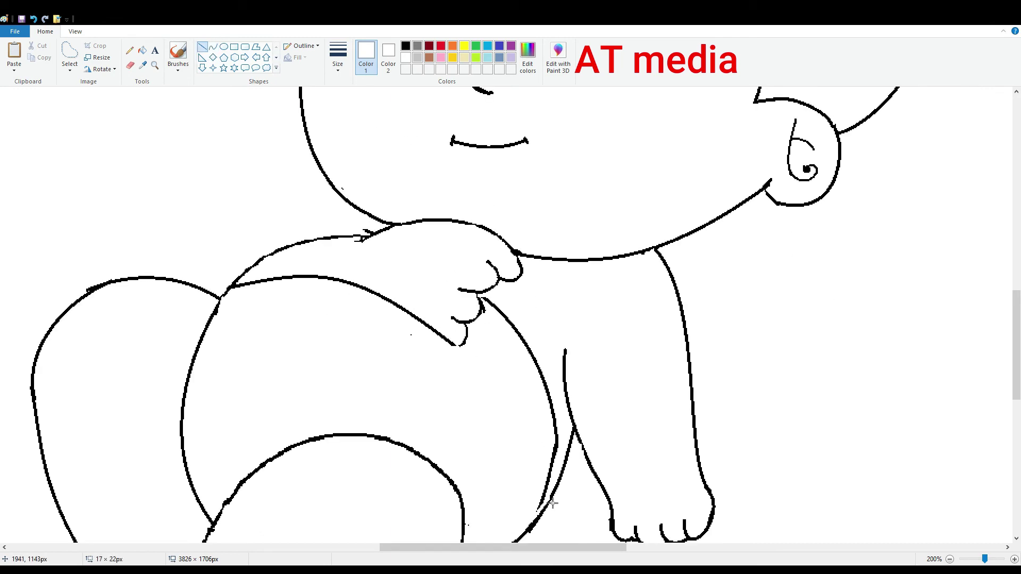
pyautogui.click(213, 46)
pyautogui.click(406, 46)
pyautogui.moveTo(483, 319); pyautogui.dragTo(527, 534)
pyautogui.moveTo(547, 436); pyautogui.dragTo(550, 451)
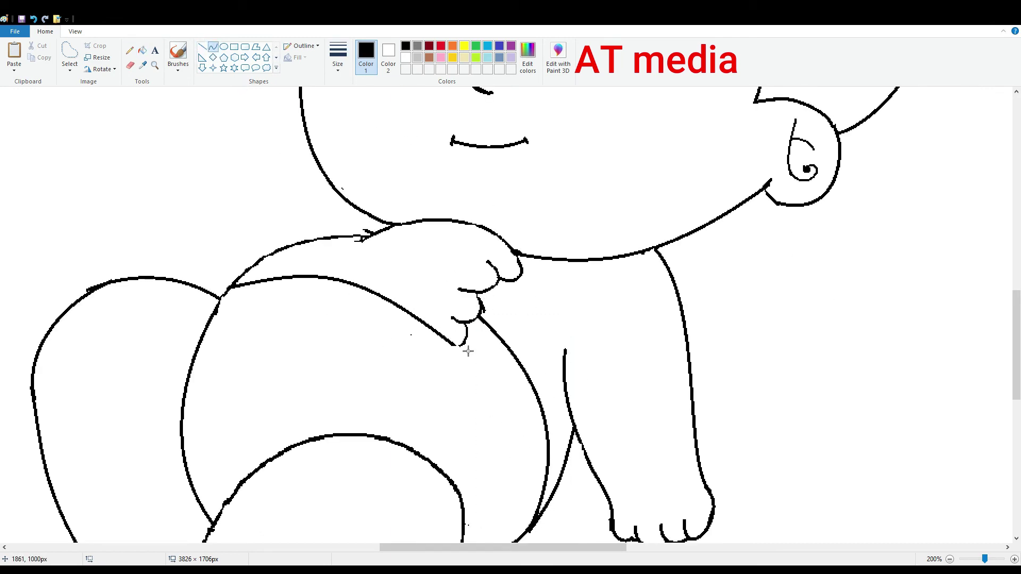
# - Clean up the stray marks by the raised hand and redraw the forearm's upper edge as a curve from elbow to wrist
pyautogui.click(130, 65)
pyautogui.click(212, 47)
pyautogui.moveTo(228, 288); pyautogui.dragTo(361, 238)
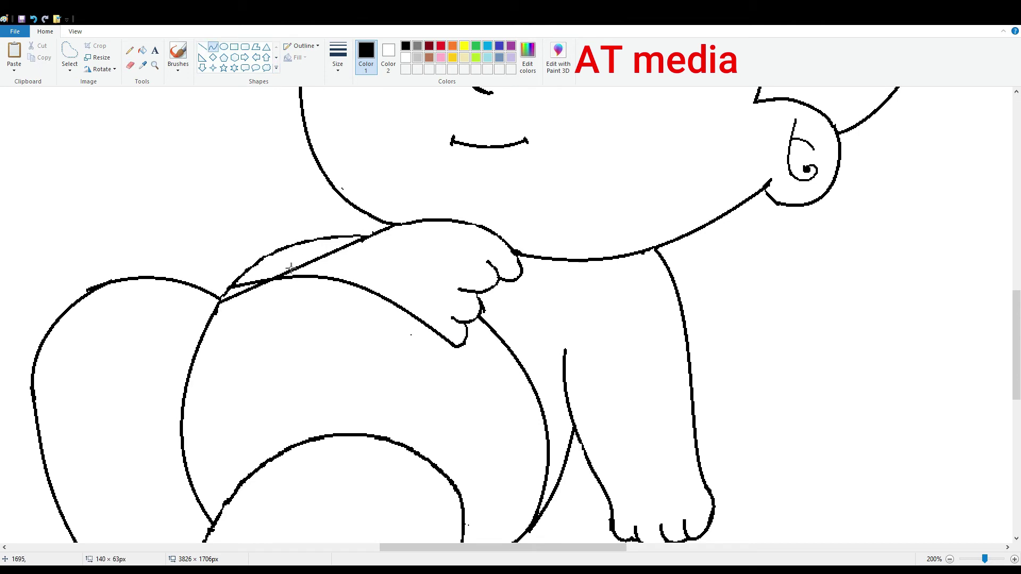
pyautogui.moveTo(287, 276); pyautogui.dragTo(266, 255)
pyautogui.click(130, 65)
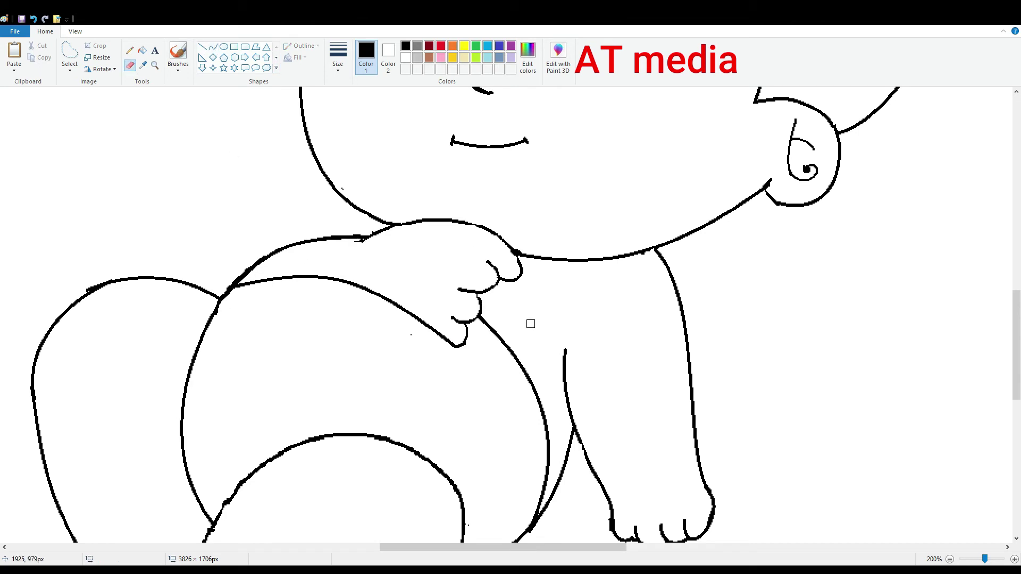
# - Try to redraw the forearm's lower edge as a curve from the elbow to the fingers
pyautogui.click(213, 46)
pyautogui.moveTo(228, 291); pyautogui.dragTo(453, 347)
pyautogui.moveTo(383, 324)
pyautogui.mouseDown()
pyautogui.moveTo(406, 333)
pyautogui.moveTo(332, 275)
pyautogui.moveTo(394, 298)
pyautogui.moveTo(426, 297)
pyautogui.mouseUp()
pyautogui.click(33, 19)
# - Erase the raised hand's fingers and draw a row of small curved fingertips with short separators up to the chin
pyautogui.click(130, 65)
pyautogui.moveTo(462, 341)
pyautogui.mouseDown()
pyautogui.moveTo(477, 306)
pyautogui.moveTo(476, 239)
pyautogui.moveTo(464, 317)
pyautogui.mouseUp()
pyautogui.click(212, 47)
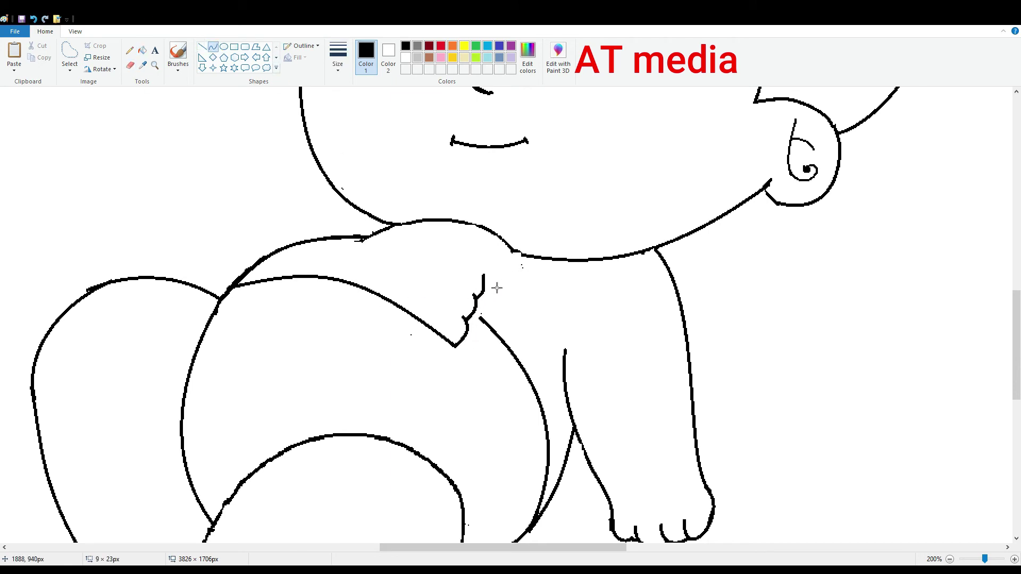
pyautogui.moveTo(497, 287); pyautogui.dragTo(509, 259)
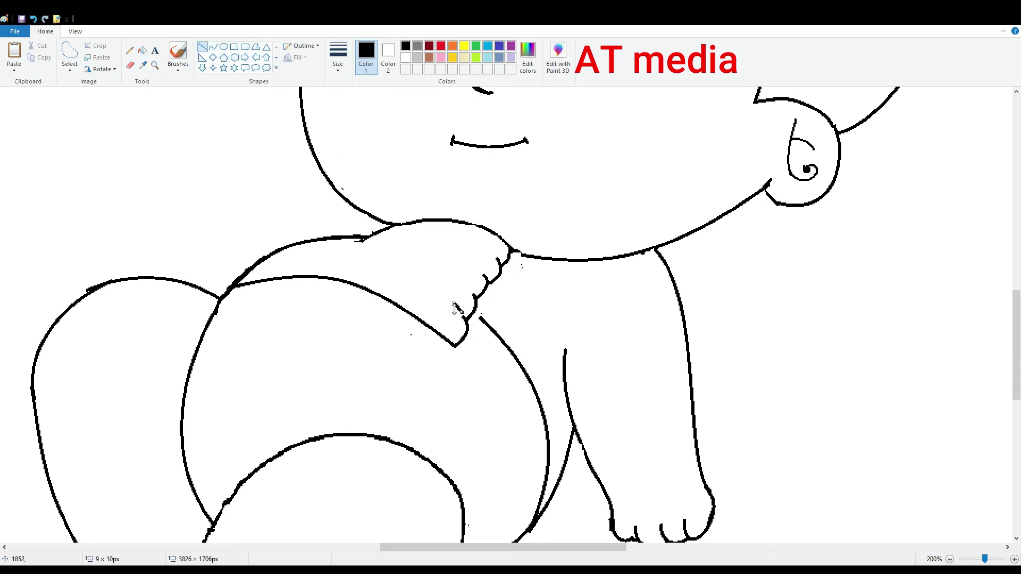
pyautogui.click(950, 560)
pyautogui.click(950, 559)
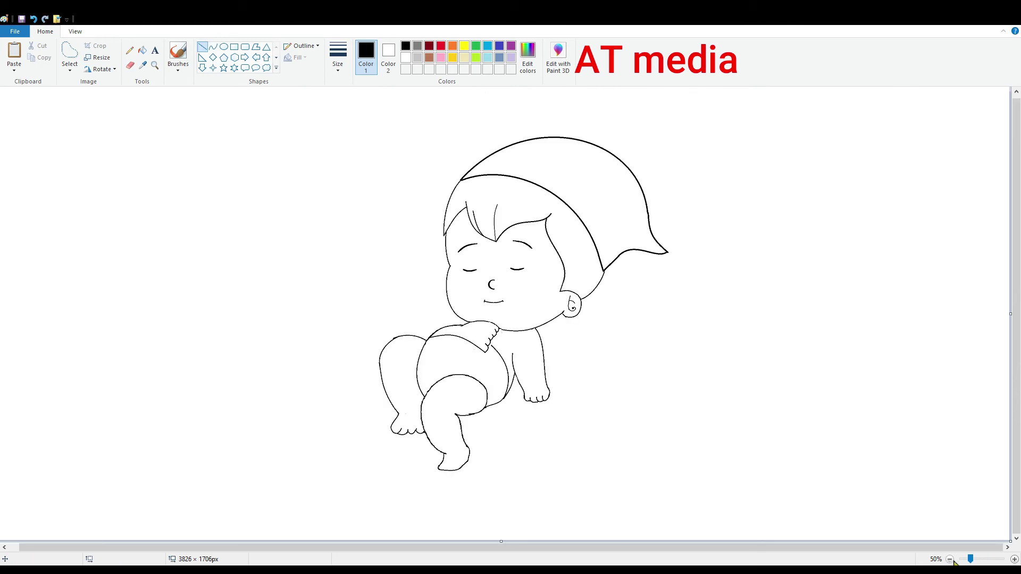
# - Erase the corner where the forearm's lower edge meets the raised hand's fingers and close it with a short curve
pyautogui.click(1014, 560)
pyautogui.click(130, 65)
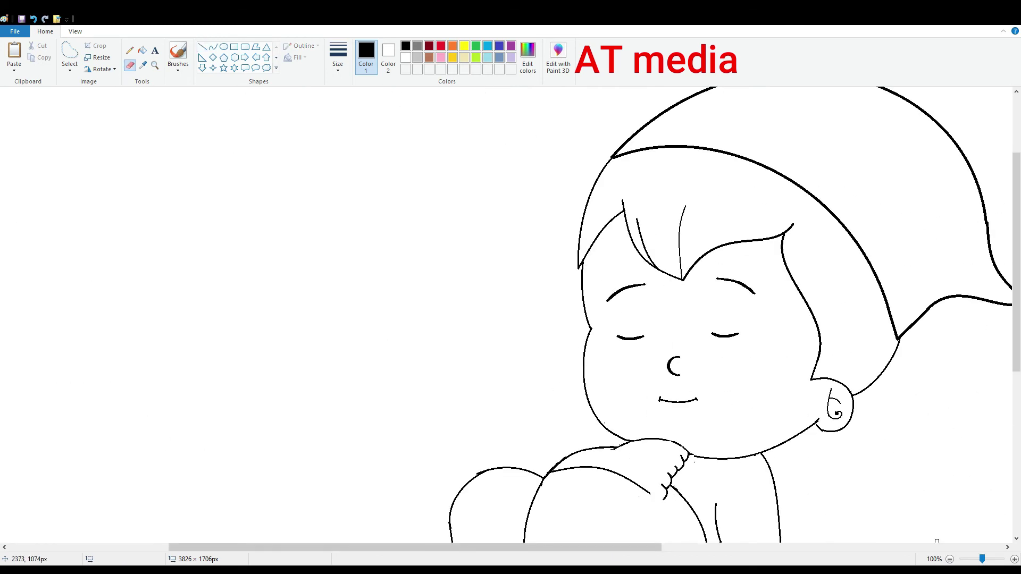
pyautogui.scroll(1, 357, 230)
pyautogui.click(212, 47)
pyautogui.click(950, 559)
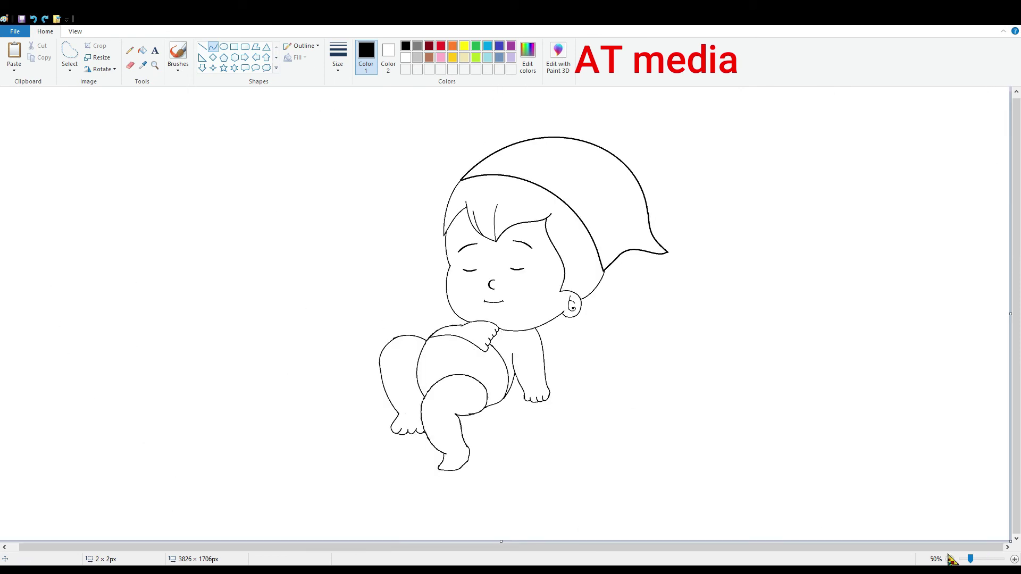
# - Draw four short curved toe separators along the lower edge of the front foot
pyautogui.click(1014, 559)
pyautogui.click(1014, 560)
pyautogui.moveTo(346, 547); pyautogui.dragTo(585, 548)
pyautogui.click(203, 47)
pyautogui.click(212, 47)
pyautogui.moveTo(375, 238)
pyautogui.mouseDown()
pyautogui.moveTo(369, 259)
pyautogui.moveTo(456, 245)
pyautogui.mouseUp()
pyautogui.hotkey('ctrl', 'z')
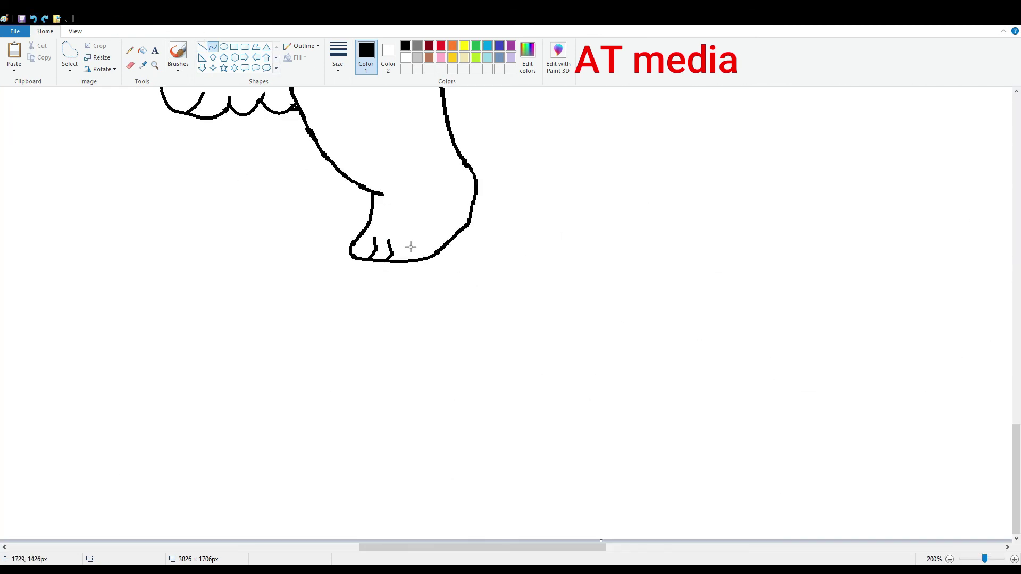
pyautogui.click(33, 18)
pyautogui.moveTo(375, 258)
pyautogui.mouseDown()
pyautogui.moveTo(417, 244)
pyautogui.moveTo(429, 257)
pyautogui.mouseUp()
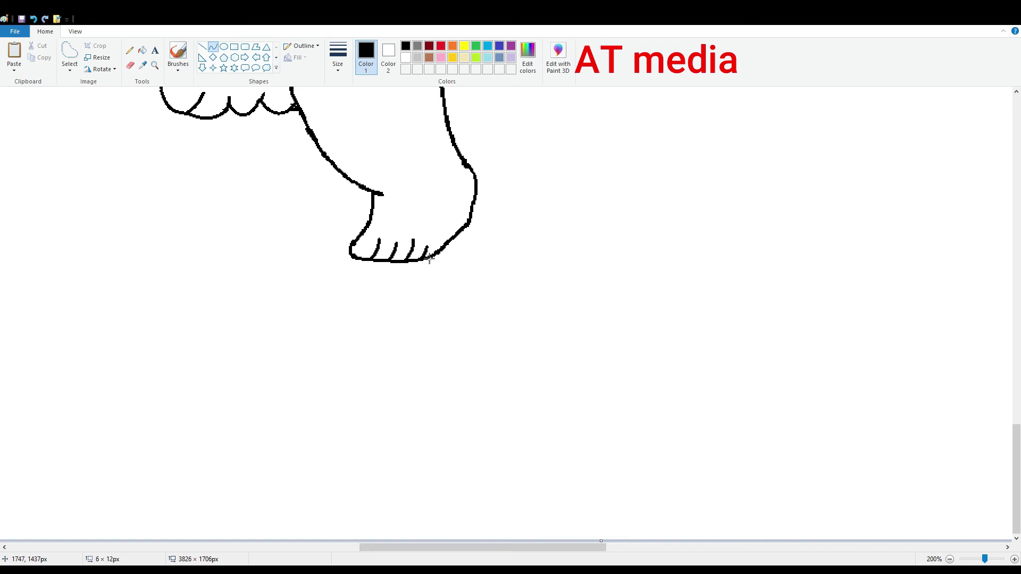
pyautogui.click(950, 560)
# - Erase the line overlap at the elbow and redraw the start of the forearm's lower edge as a short curve
pyautogui.click(1014, 559)
pyautogui.scroll(-3, 511, 314)
pyautogui.hscroll(8, 510, 314)
pyautogui.click(129, 65)
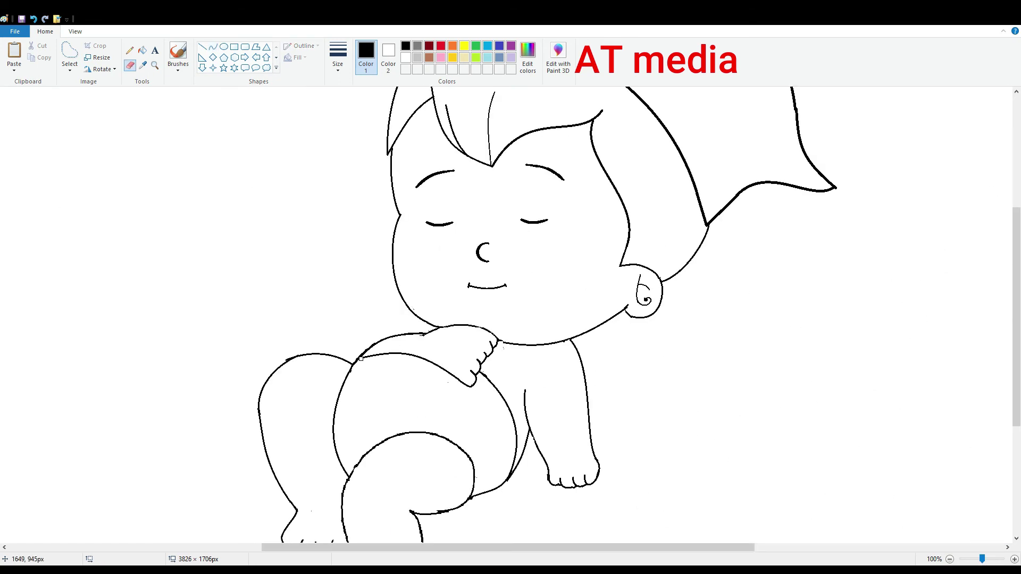
pyautogui.click(212, 46)
pyautogui.moveTo(398, 353); pyautogui.dragTo(360, 357)
pyautogui.click(367, 373)
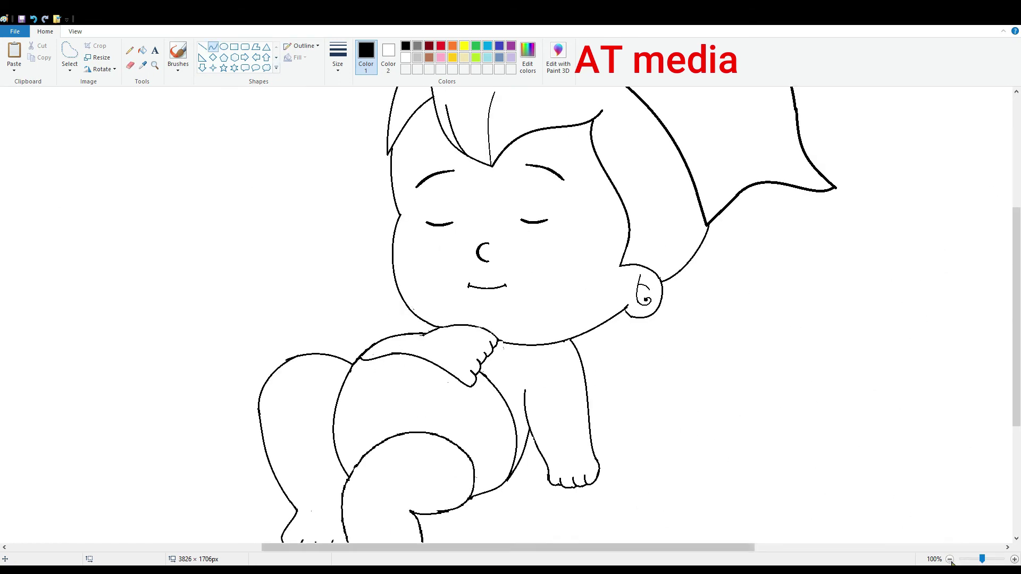
pyautogui.click(949, 559)
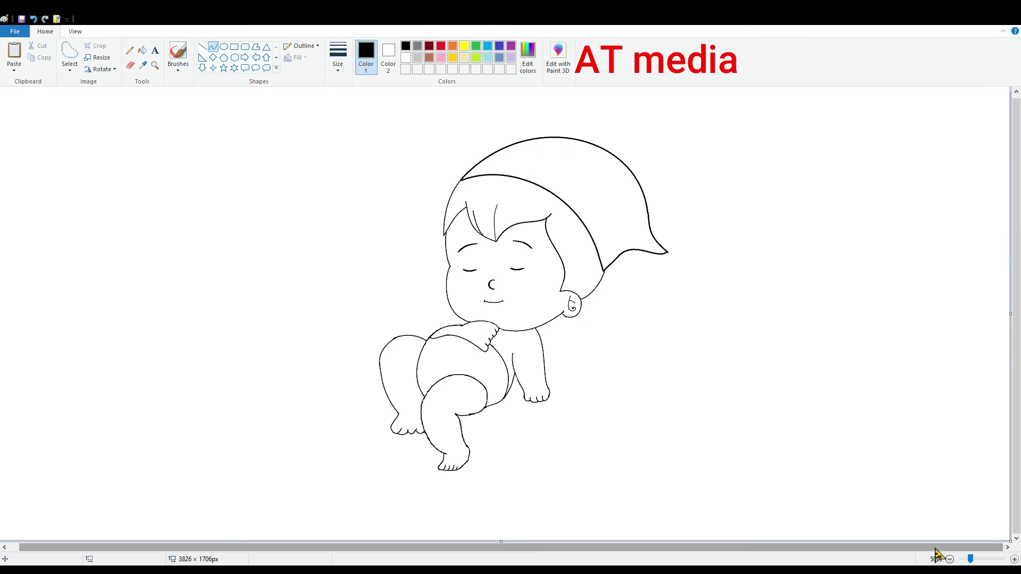
pyautogui.click(224, 46)
pyautogui.moveTo(205, 118); pyautogui.dragTo(655, 541)
pyautogui.hotkey('ctrl', 'z')
# - Draw the crescent moon's pointed upper tip above the cap and its large outer arc behind the child with curves
pyautogui.click(213, 47)
pyautogui.moveTo(460, 103)
pyautogui.mouseDown()
pyautogui.moveTo(523, 139)
pyautogui.moveTo(710, 305)
pyautogui.moveTo(729, 176)
pyautogui.moveTo(720, 299)
pyautogui.moveTo(478, 456)
pyautogui.moveTo(711, 385)
pyautogui.moveTo(630, 507)
pyautogui.mouseUp()
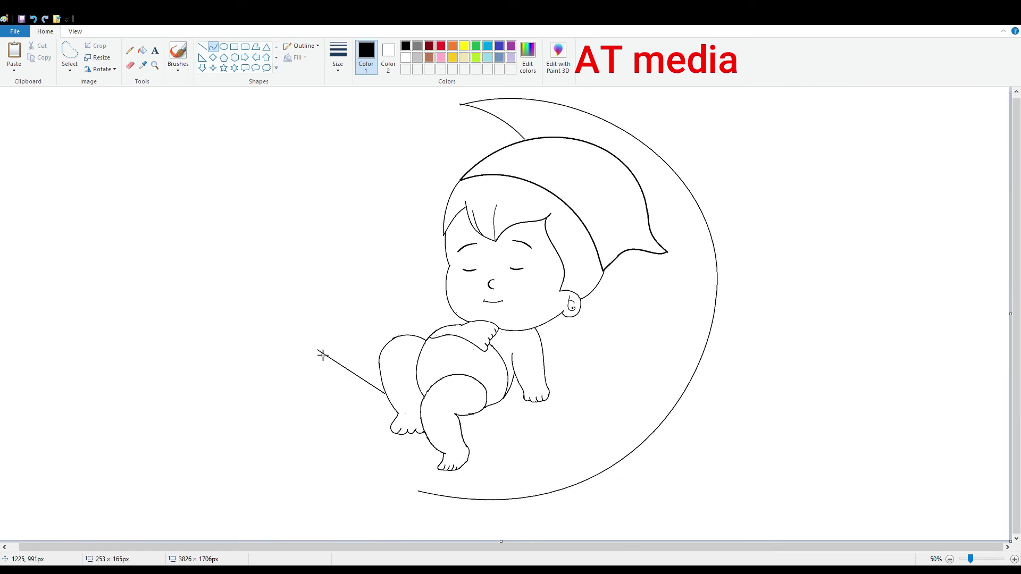
pyautogui.moveTo(323, 355); pyautogui.dragTo(303, 371)
pyautogui.hotkey('ctrl', 'z')
# - Try closing the crescent's lower tip with curves beside the rear leg, and undo back to the upper outer arc
pyautogui.moveTo(278, 340); pyautogui.dragTo(383, 387)
pyautogui.moveTo(330, 367)
pyautogui.mouseDown()
pyautogui.moveTo(313, 344)
pyautogui.moveTo(418, 492)
pyautogui.mouseUp()
pyautogui.moveTo(348, 416)
pyautogui.mouseDown()
pyautogui.moveTo(308, 434)
pyautogui.moveTo(291, 419)
pyautogui.mouseUp()
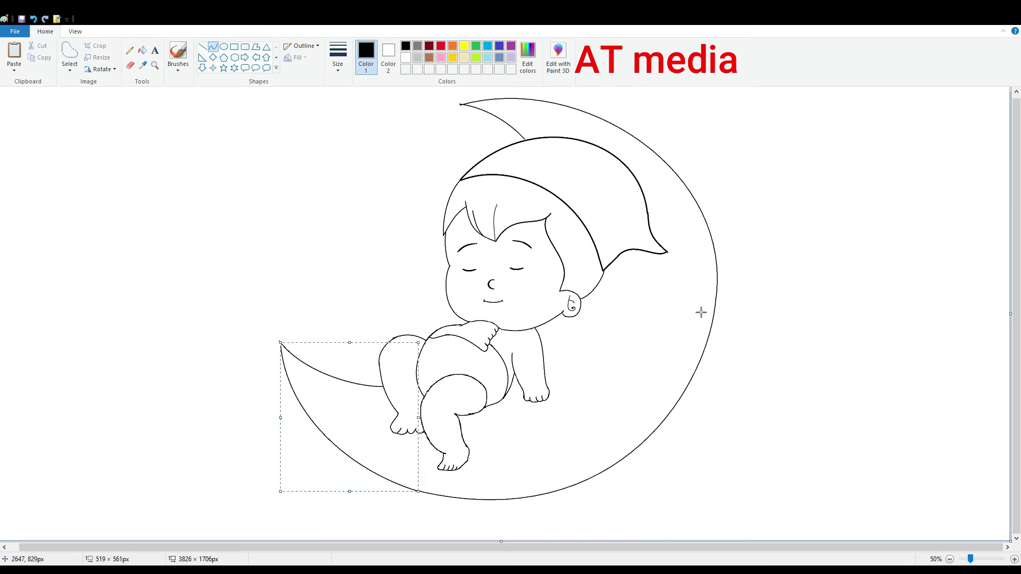
pyautogui.hotkey('ctrl', 'z')
pyautogui.hotkey('ctrl', 'z')
pyautogui.hotkey('ctrl', 'z')
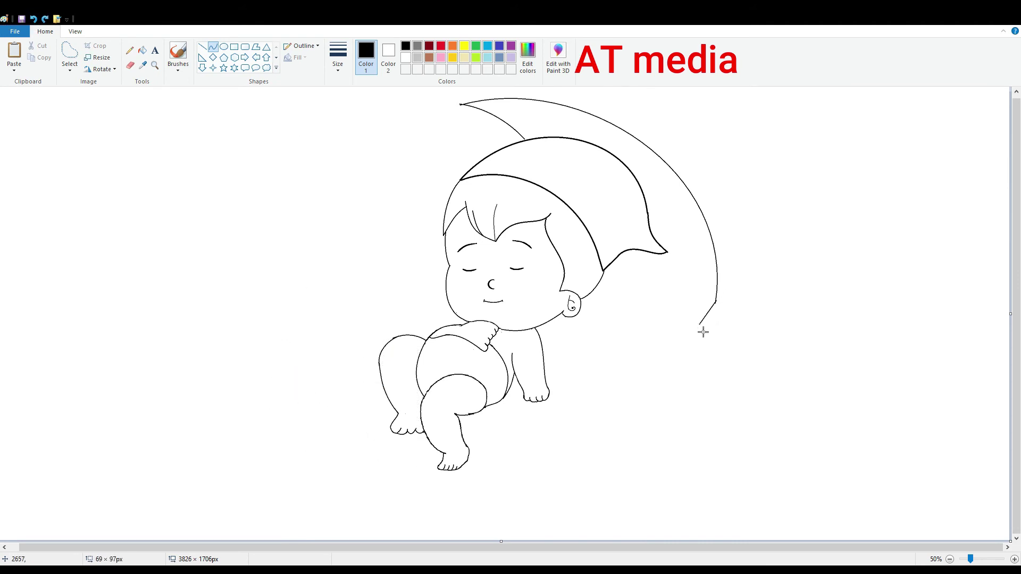
# - Redraw the crescent's lower outer arc just beneath the front foot and bring it to a pointed tip beside the rear leg
pyautogui.moveTo(703, 332); pyautogui.dragTo(456, 473)
pyautogui.moveTo(627, 447); pyautogui.dragTo(615, 479)
pyautogui.moveTo(712, 394); pyautogui.dragTo(645, 440)
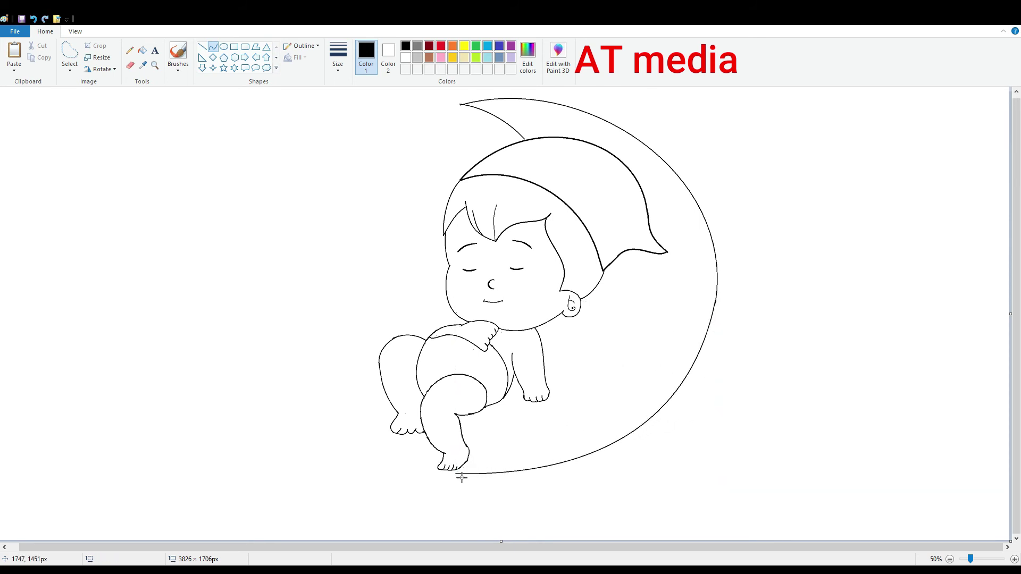
pyautogui.moveTo(458, 474); pyautogui.dragTo(272, 354)
pyautogui.moveTo(340, 425)
pyautogui.mouseDown()
pyautogui.moveTo(317, 449)
pyautogui.moveTo(379, 379)
pyautogui.moveTo(273, 353)
pyautogui.moveTo(305, 381)
pyautogui.moveTo(312, 374)
pyautogui.mouseUp()
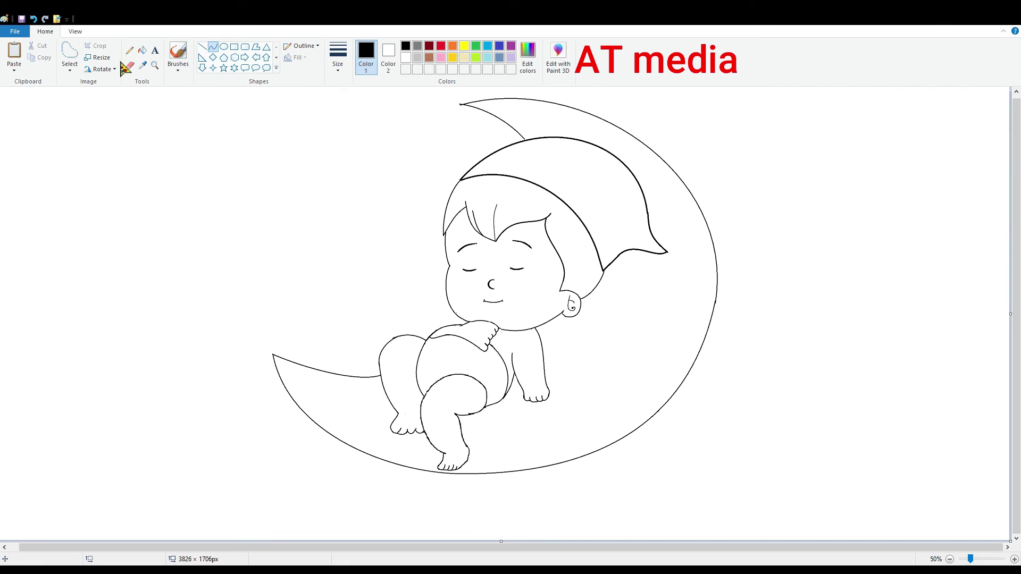
pyautogui.moveTo(526, 105)
pyautogui.mouseDown()
pyautogui.moveTo(713, 311)
pyautogui.moveTo(720, 198)
pyautogui.moveTo(577, 135)
pyautogui.mouseUp()
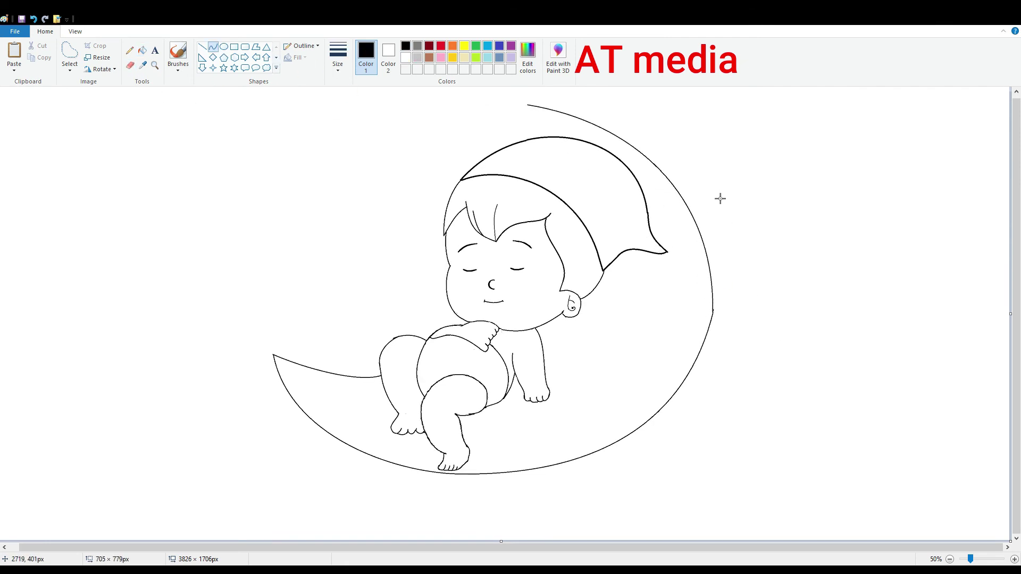
pyautogui.moveTo(526, 105)
pyautogui.mouseDown()
pyautogui.moveTo(453, 130)
pyautogui.moveTo(502, 148)
pyautogui.moveTo(554, 121)
pyautogui.mouseUp()
pyautogui.click(34, 20)
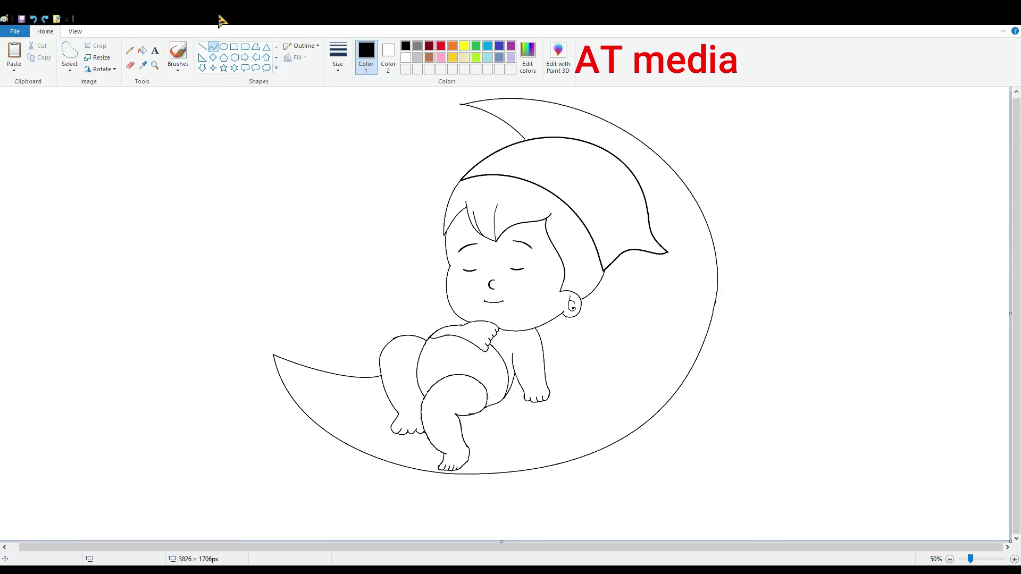
# - Draw two thick black curved fold lines on the cap, one at its upper front edge and one near its tail
pyautogui.click(984, 559)
pyautogui.moveTo(386, 207)
pyautogui.mouseDown()
pyautogui.moveTo(460, 232)
pyautogui.moveTo(416, 217)
pyautogui.moveTo(434, 224)
pyautogui.mouseUp()
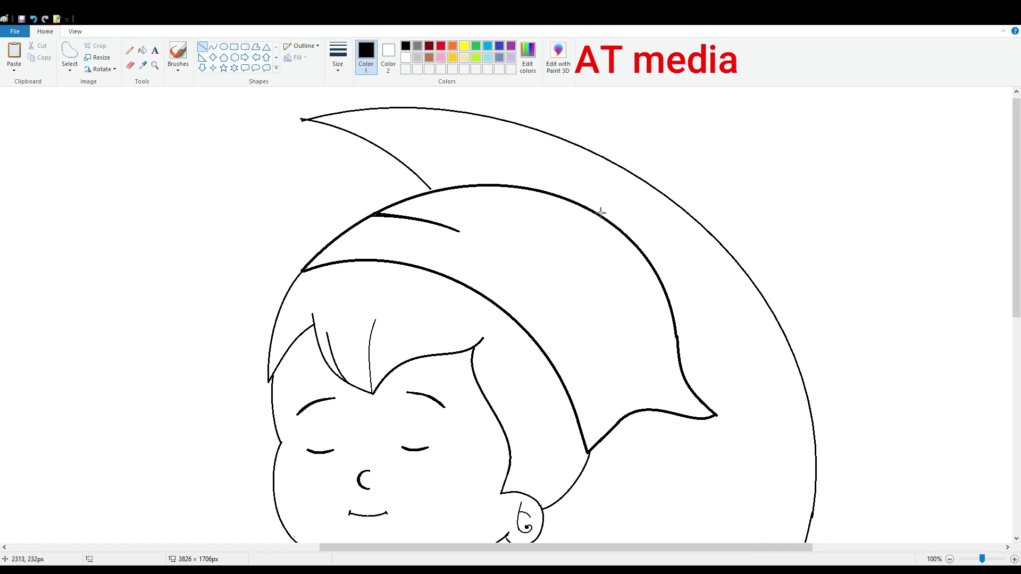
pyautogui.click(213, 46)
pyautogui.moveTo(620, 421); pyautogui.dragTo(649, 353)
pyautogui.hotkey('ctrl', 'z')
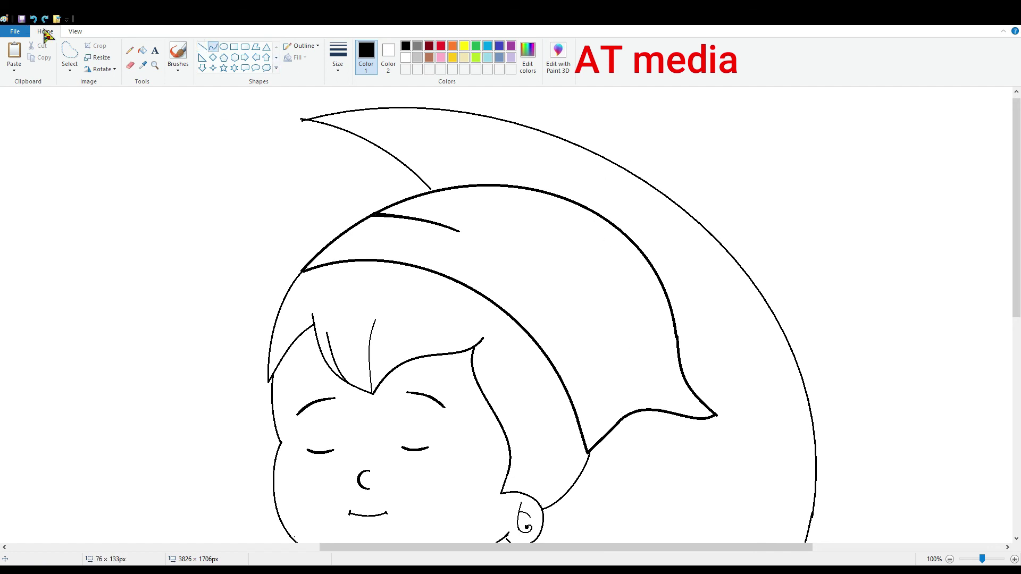
pyautogui.moveTo(603, 433)
pyautogui.mouseDown()
pyautogui.moveTo(651, 360)
pyautogui.moveTo(604, 368)
pyautogui.mouseUp()
pyautogui.moveTo(606, 445)
pyautogui.mouseDown()
pyautogui.moveTo(645, 360)
pyautogui.moveTo(627, 421)
pyautogui.moveTo(661, 378)
pyautogui.mouseUp()
pyautogui.moveTo(622, 419); pyautogui.dragTo(619, 423)
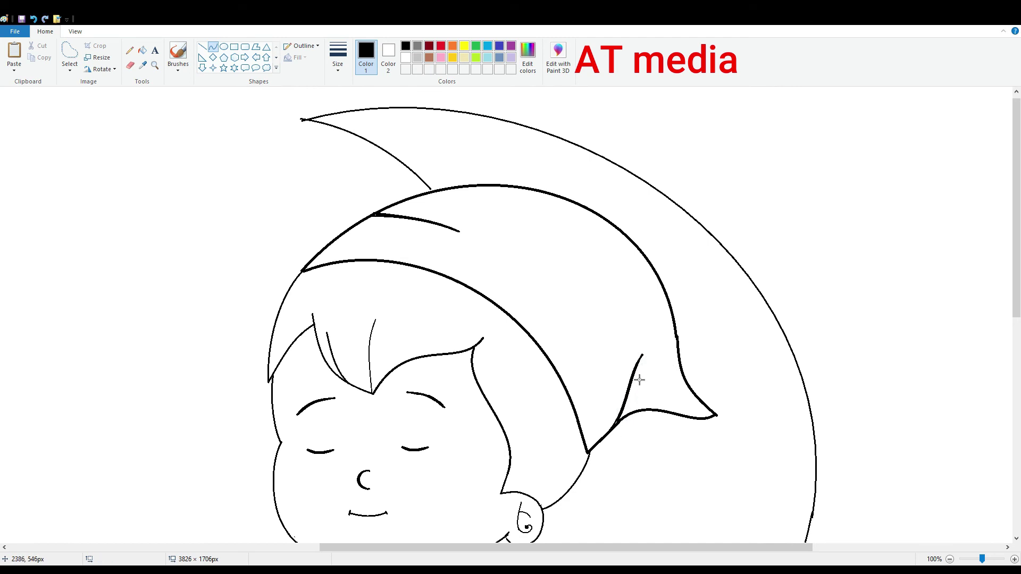
# - Remove the middle hair strand and draw a short curved strand at the fringe's corner on the ear side
pyautogui.click(130, 65)
pyautogui.click(213, 47)
pyautogui.moveTo(373, 392); pyautogui.dragTo(411, 329)
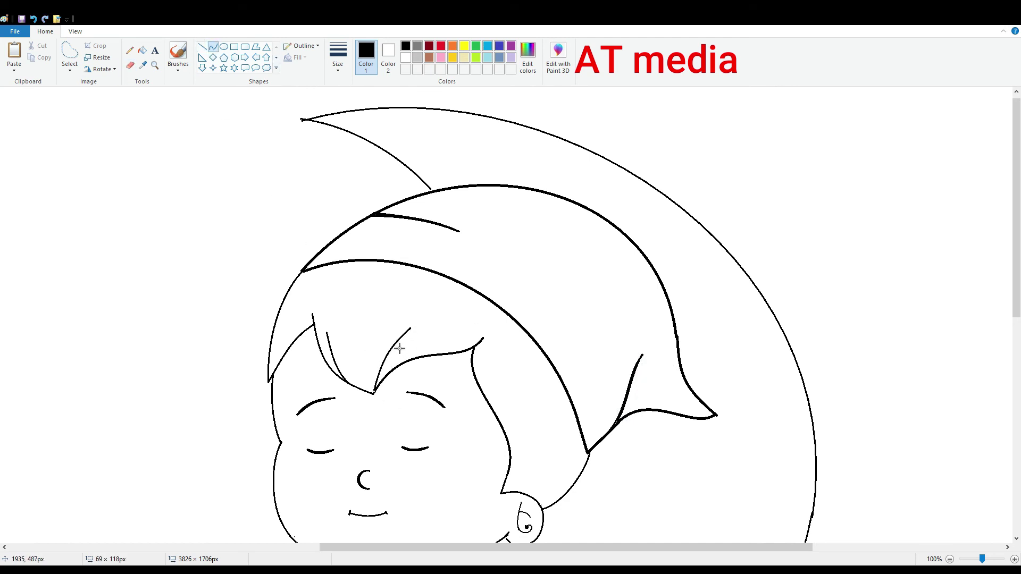
pyautogui.moveTo(394, 367); pyautogui.dragTo(404, 322)
pyautogui.click(33, 19)
# - Fill the cap with red and the hair with dark grey
pyautogui.click(950, 559)
pyautogui.click(142, 50)
pyautogui.click(441, 46)
pyautogui.click(587, 184)
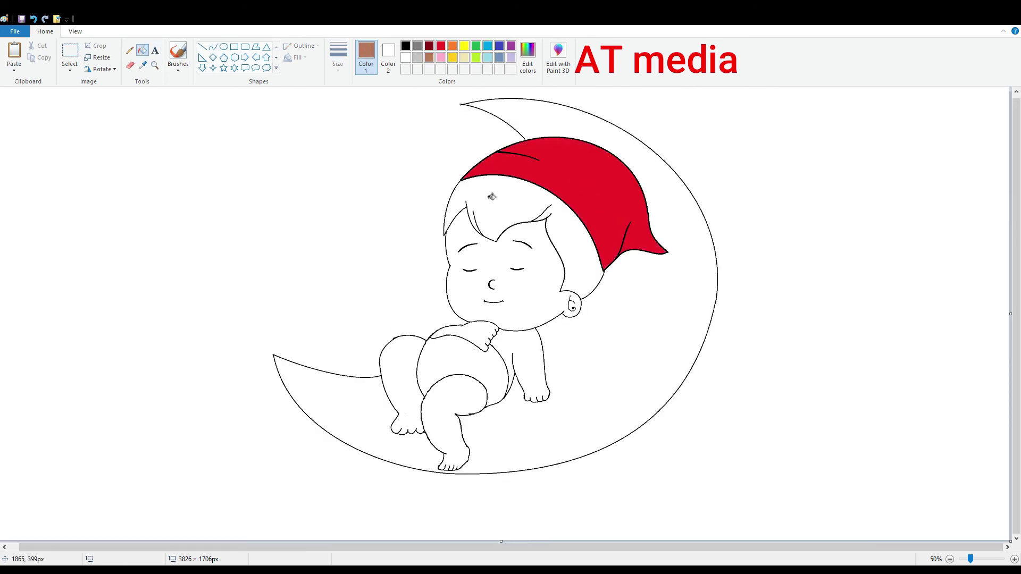
pyautogui.click(491, 197)
pyautogui.click(406, 45)
pyautogui.click(532, 229)
# - Try light yellow, pale pink and cream skin fills on the face, and spread the cream to the arms and legs
pyautogui.click(465, 57)
pyautogui.click(500, 265)
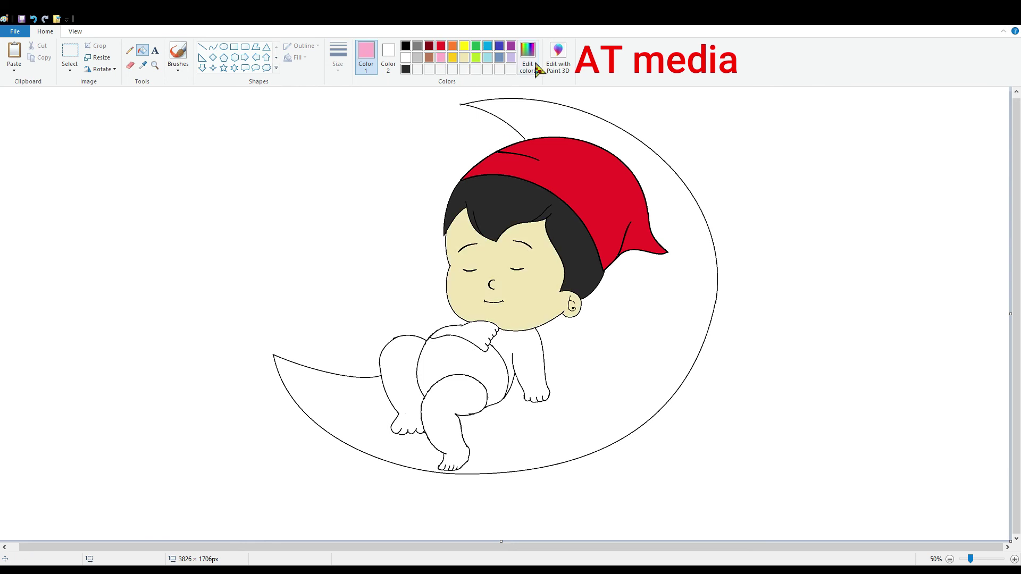
pyautogui.click(417, 69)
pyautogui.click(536, 308)
pyautogui.click(464, 57)
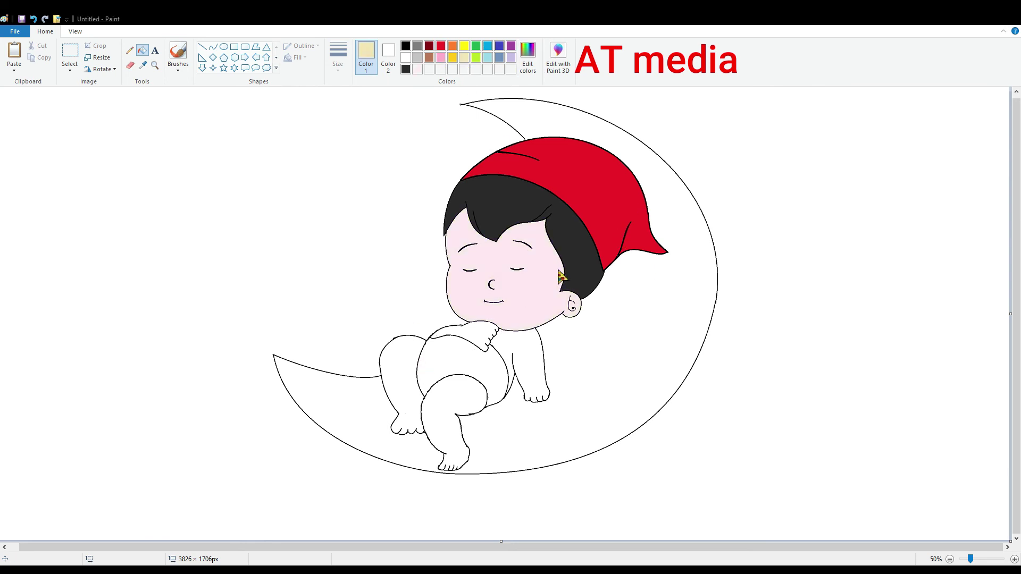
pyautogui.click(548, 277)
pyautogui.click(410, 371)
pyautogui.click(479, 335)
# - Fill the shorts with indigo and the face, arms, hand and legs with a custom light pinkish-beige skin tone
pyautogui.click(499, 46)
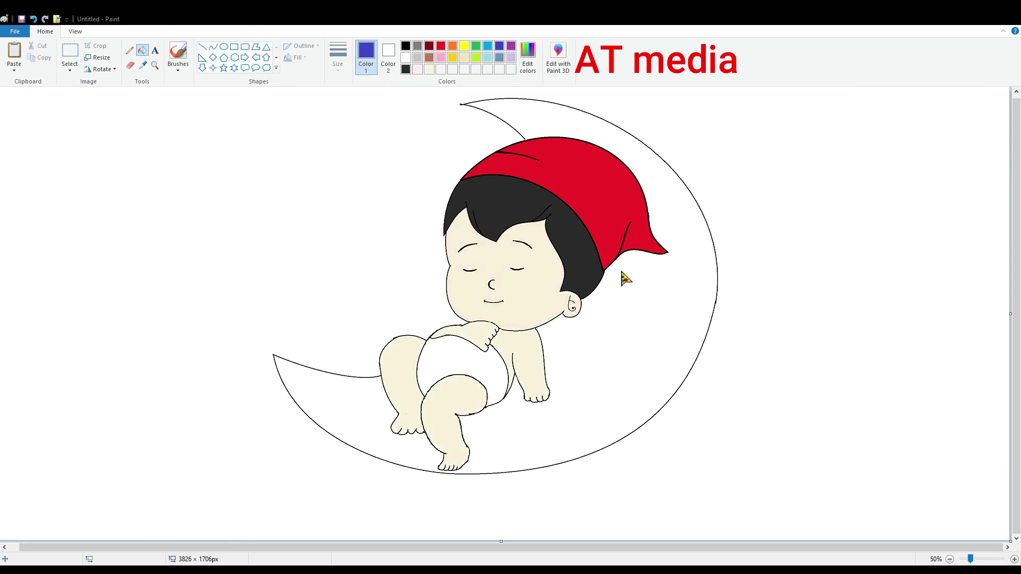
pyautogui.click(462, 364)
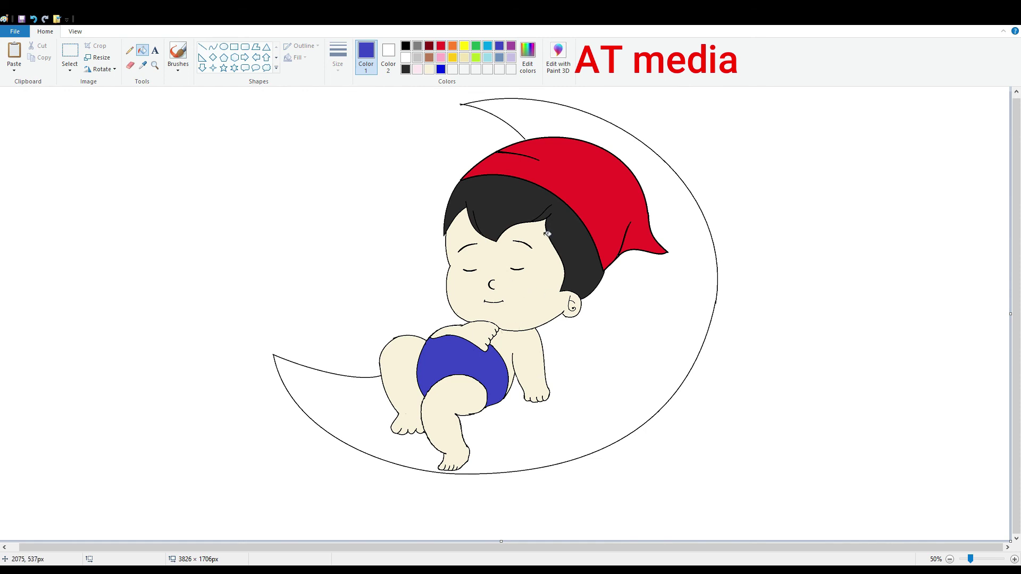
pyautogui.click(453, 68)
pyautogui.click(500, 276)
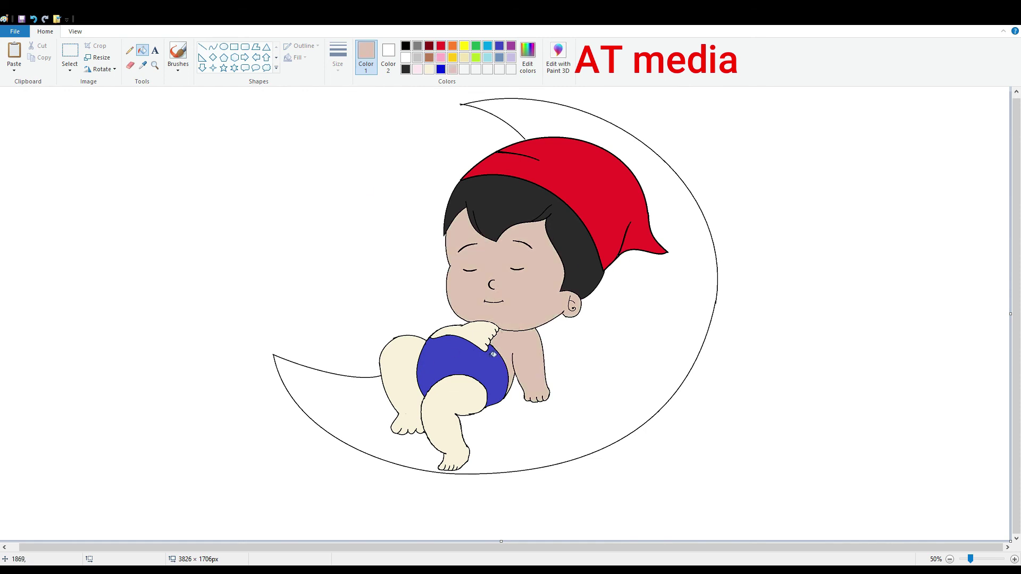
pyautogui.click(478, 335)
pyautogui.click(446, 425)
pyautogui.click(399, 383)
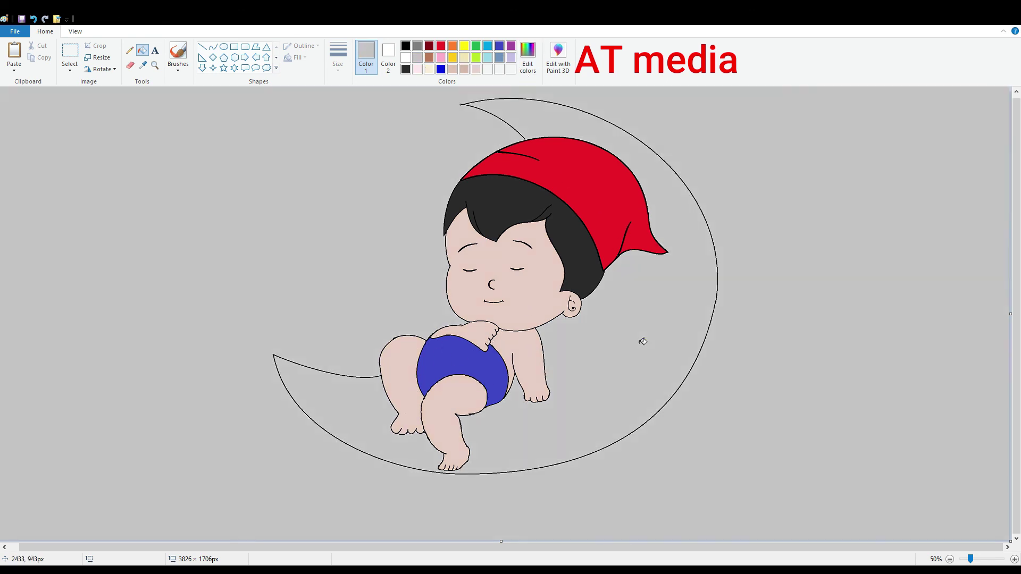
# - Undo the grey fill that flooded the whole canvas and fill the moon with a custom light grey
pyautogui.hotkey('ctrl', 'z')
pyautogui.scroll(1, 643, 341)
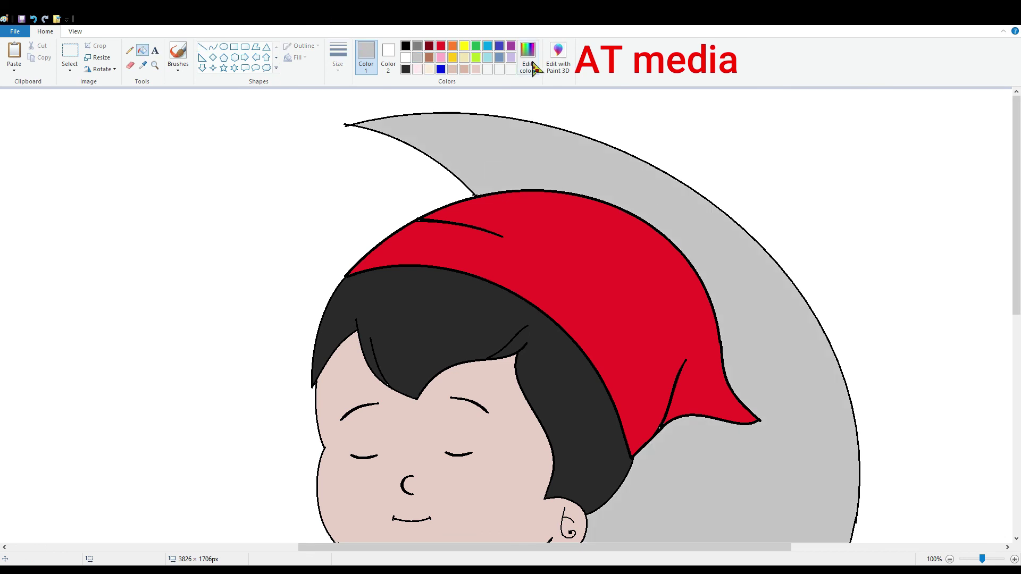
pyautogui.click(504, 68)
# - Draw grey curves just inside the moon's outer edge and fill the resulting shading band with the darker grey
pyautogui.click(214, 47)
pyautogui.moveTo(365, 126); pyautogui.dragTo(775, 543)
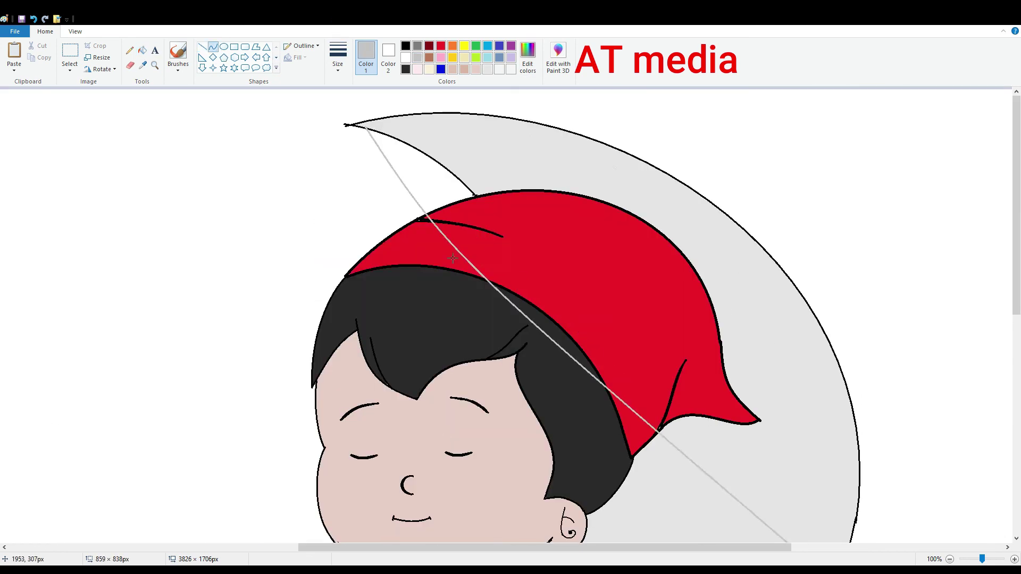
pyautogui.click(867, 296)
pyautogui.scroll(-8, 797, 282)
pyautogui.moveTo(825, 103); pyautogui.dragTo(568, 398)
pyautogui.click(743, 298)
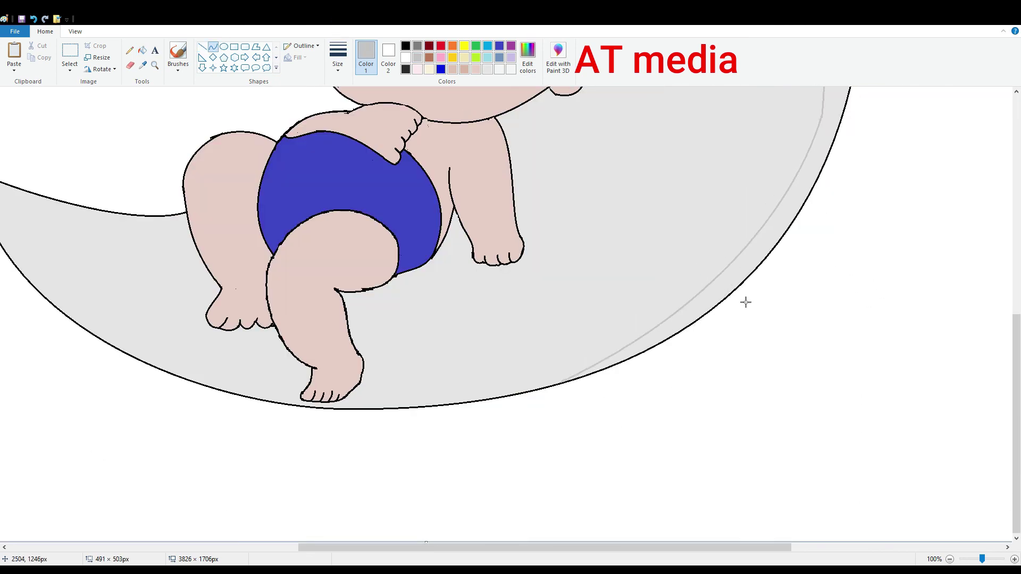
pyautogui.click(669, 327)
pyautogui.click(142, 50)
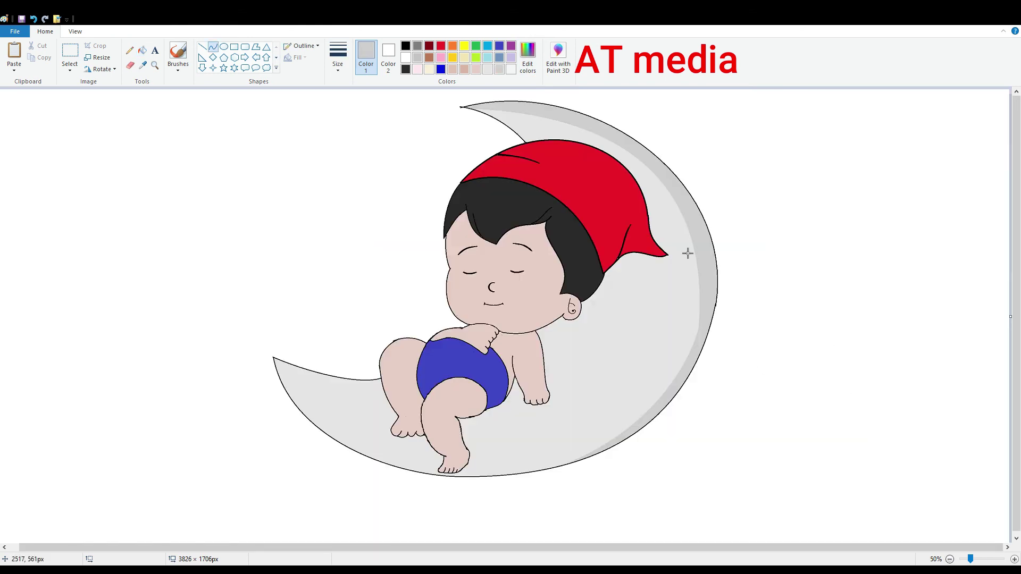
pyautogui.click(142, 50)
pyautogui.click(691, 319)
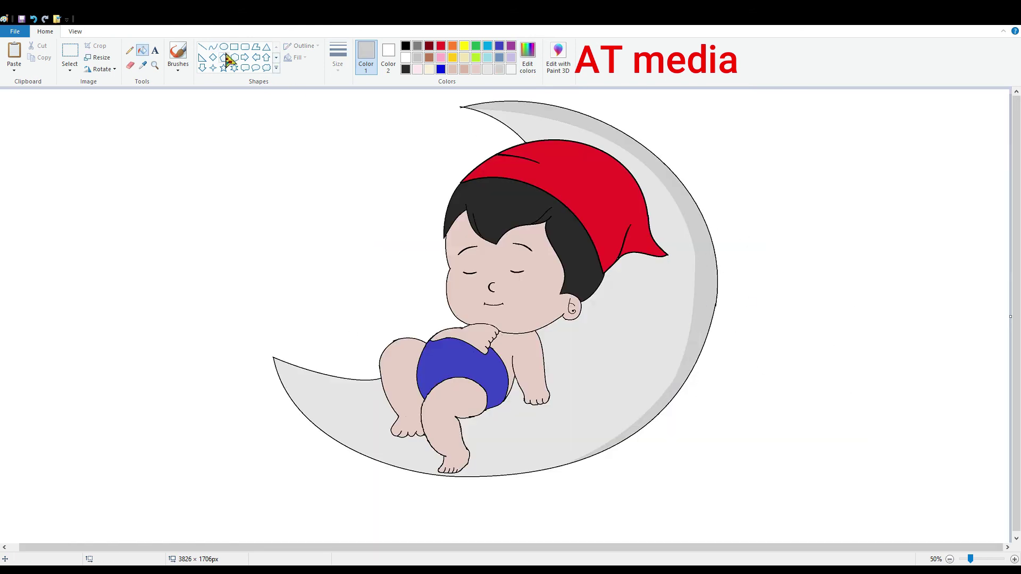
# - Scatter small black five-point star outlines of varying sizes over the red cap, including its tail
pyautogui.click(224, 67)
pyautogui.click(406, 46)
pyautogui.moveTo(548, 158); pyautogui.dragTo(559, 169)
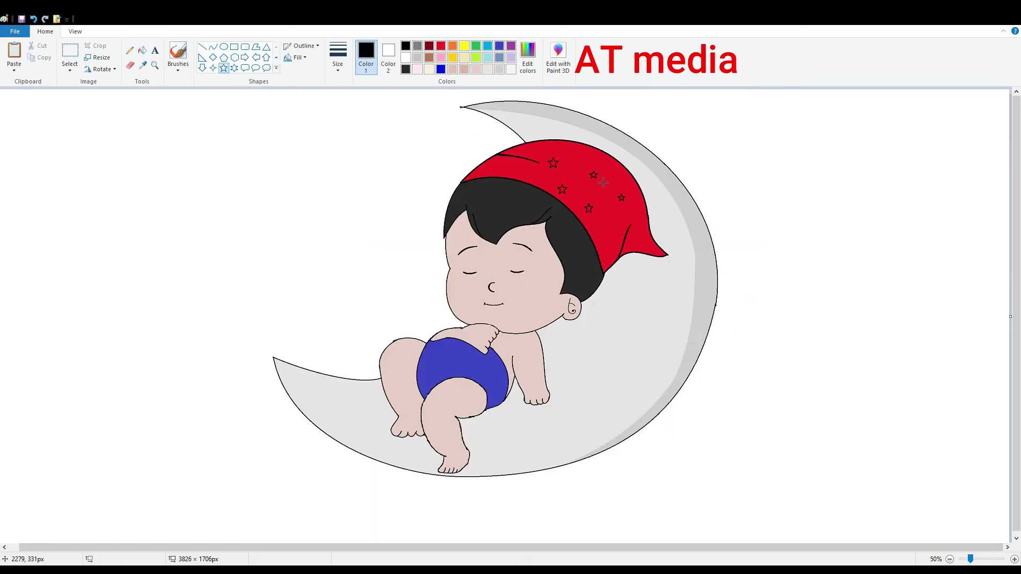
pyautogui.moveTo(486, 166); pyautogui.dragTo(497, 175)
# - Fill the cap's stars with black and trim the star that crosses the fold line near the tail
pyautogui.click(142, 50)
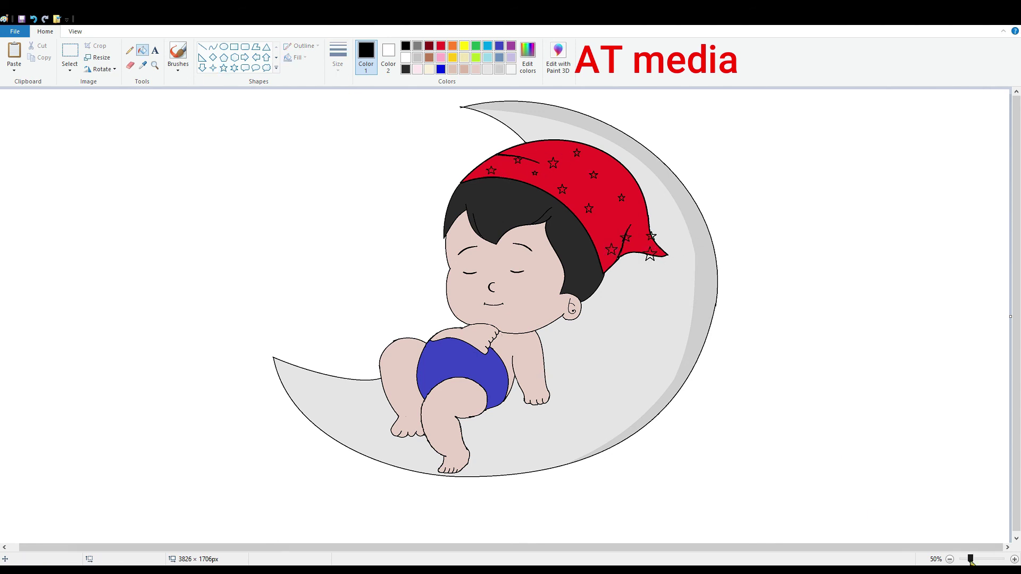
pyautogui.scroll(1, 322, 251)
pyautogui.click(321, 251)
pyautogui.click(445, 237)
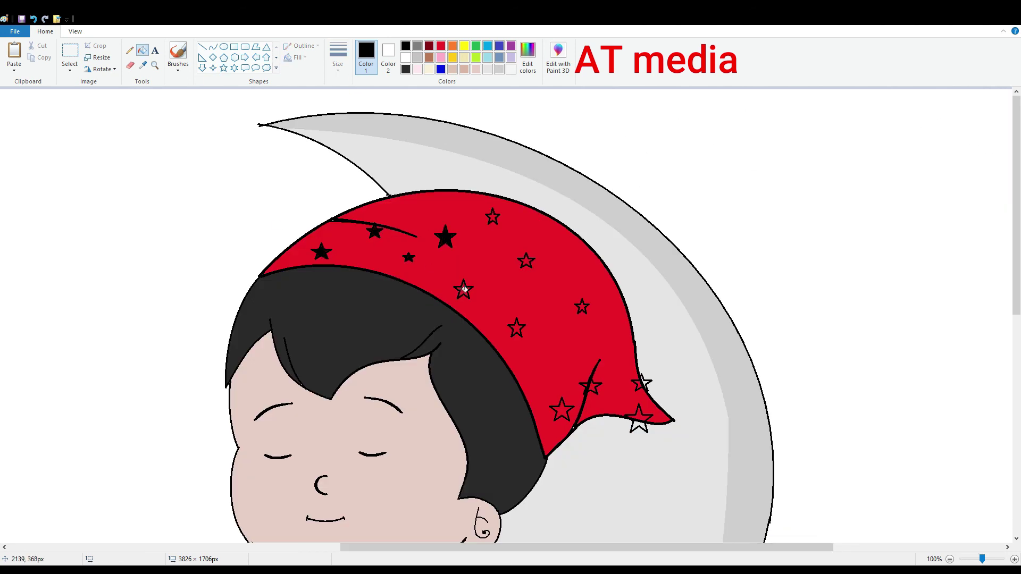
pyautogui.click(561, 364)
pyautogui.click(203, 46)
pyautogui.moveTo(588, 366); pyautogui.dragTo(581, 411)
pyautogui.click(142, 50)
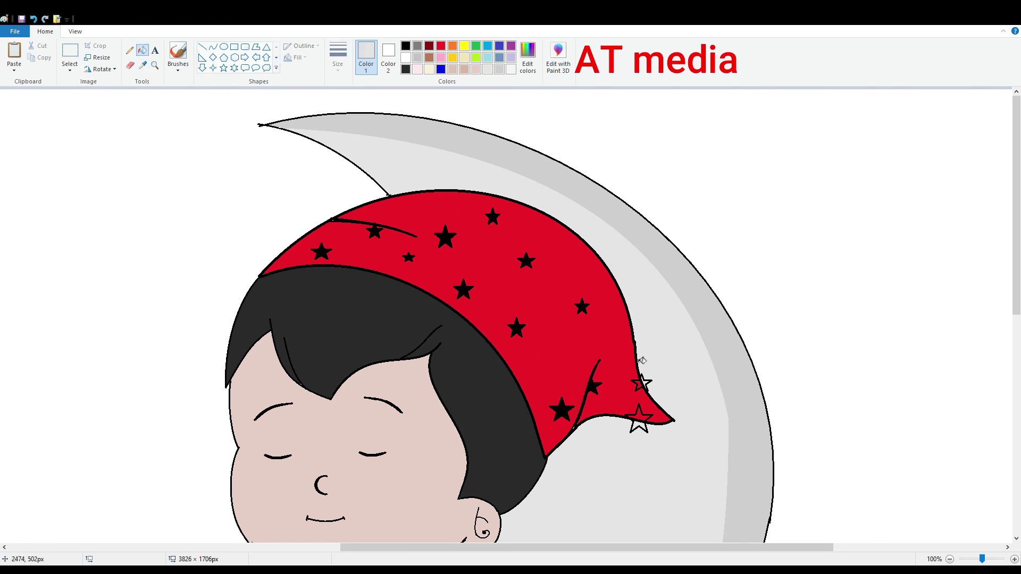
# - Clear the star parts sticking out past the cap's tail with the moon's light grey and fill their remaining parts black
pyautogui.click(642, 383)
pyautogui.click(213, 46)
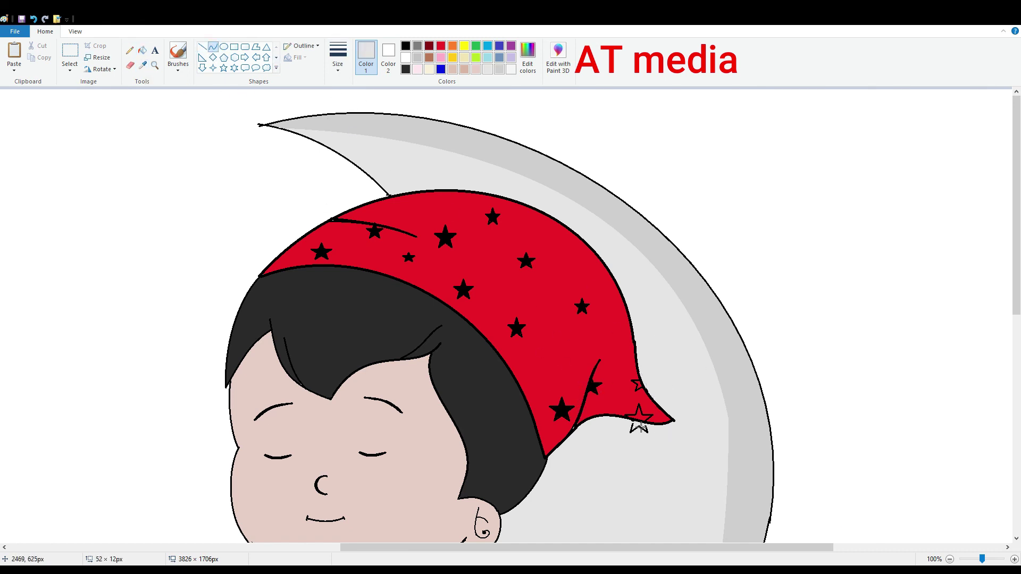
pyautogui.click(142, 50)
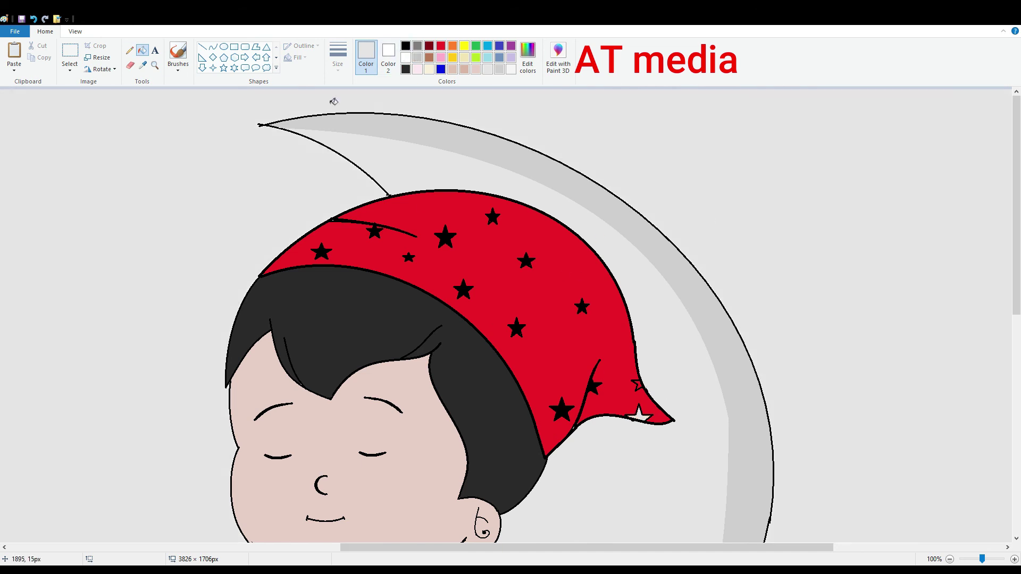
pyautogui.click(405, 46)
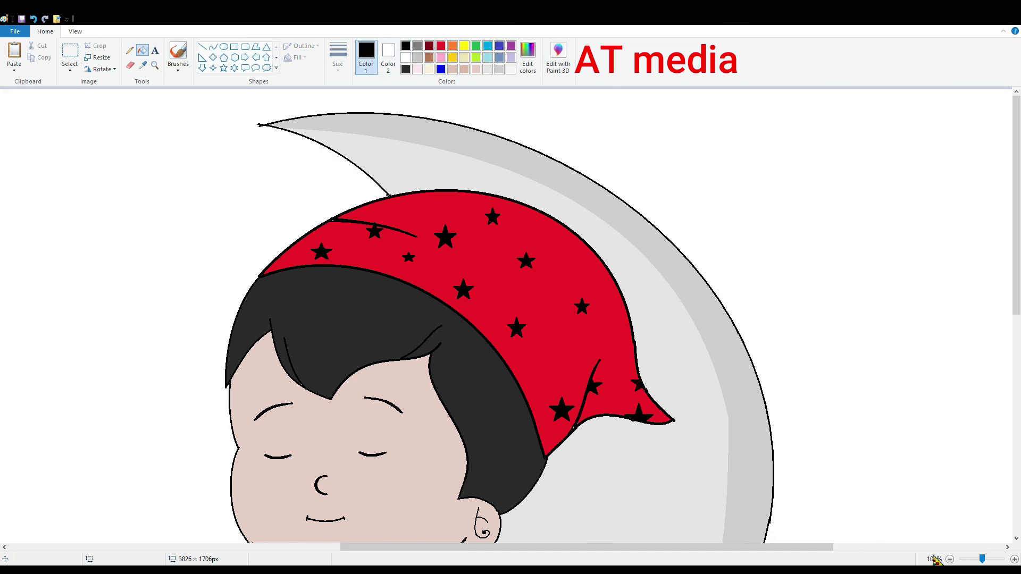
pyautogui.click(950, 559)
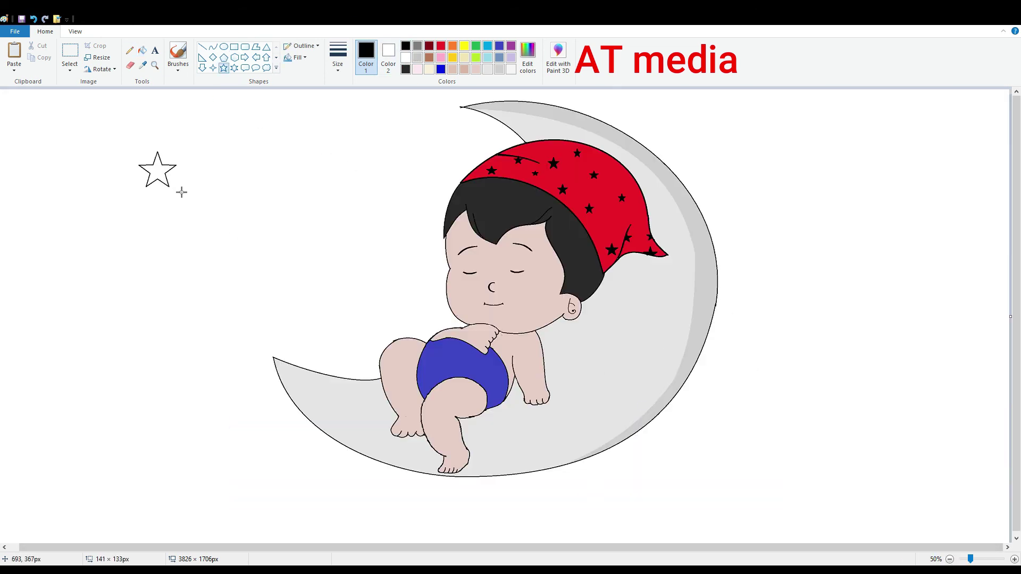
pyautogui.click(453, 57)
pyautogui.click(298, 93)
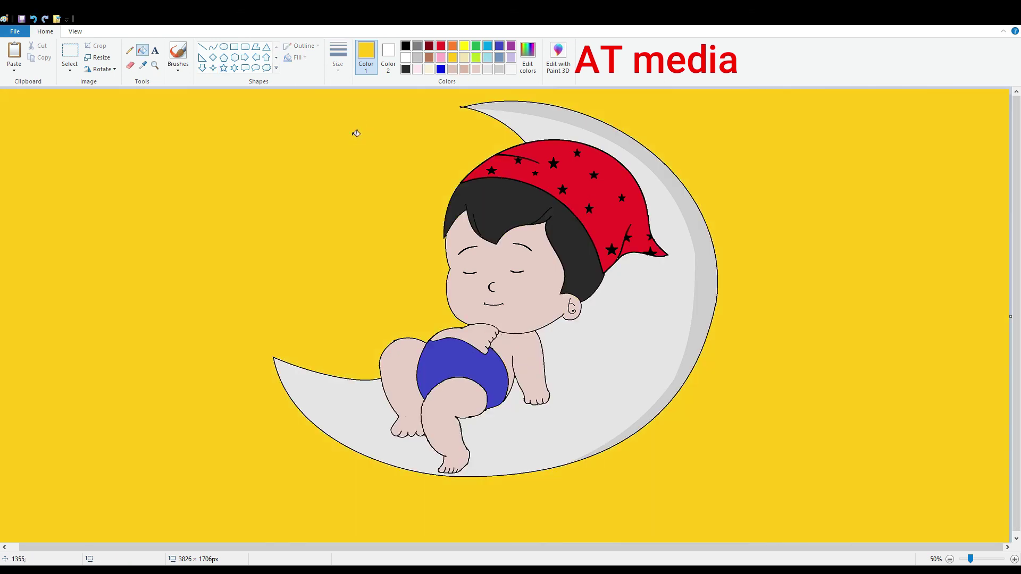
# - Fill the background around the moon and child with a custom dark navy blue
pyautogui.click(446, 68)
pyautogui.click(446, 283)
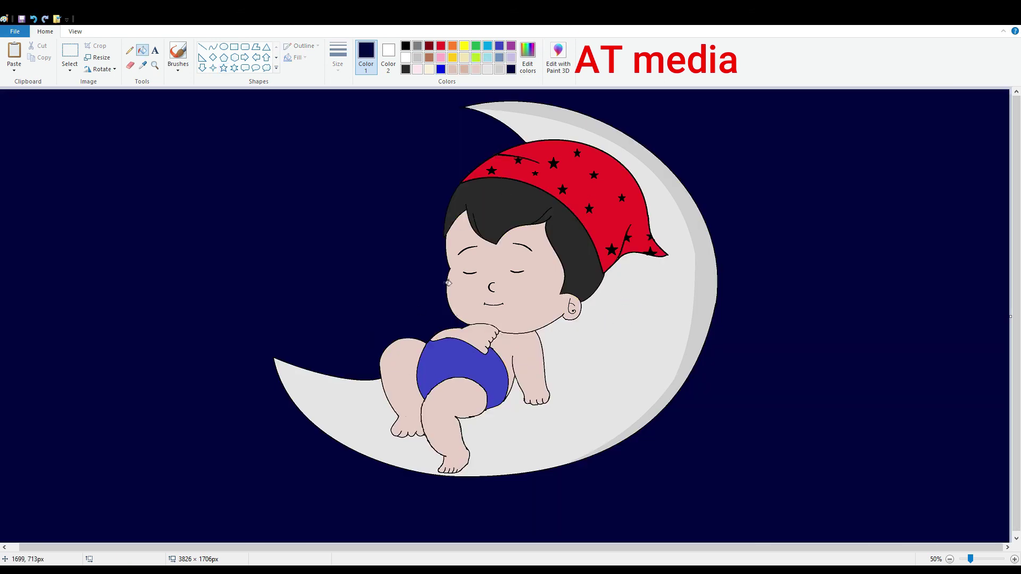
# - Draw a star in the dark sky left of the moon's upper tip as a solid white oval with four thin white rays
pyautogui.click(224, 46)
pyautogui.scroll(1, 192, 155)
pyautogui.click(202, 46)
pyautogui.moveTo(363, 205); pyautogui.dragTo(365, 175)
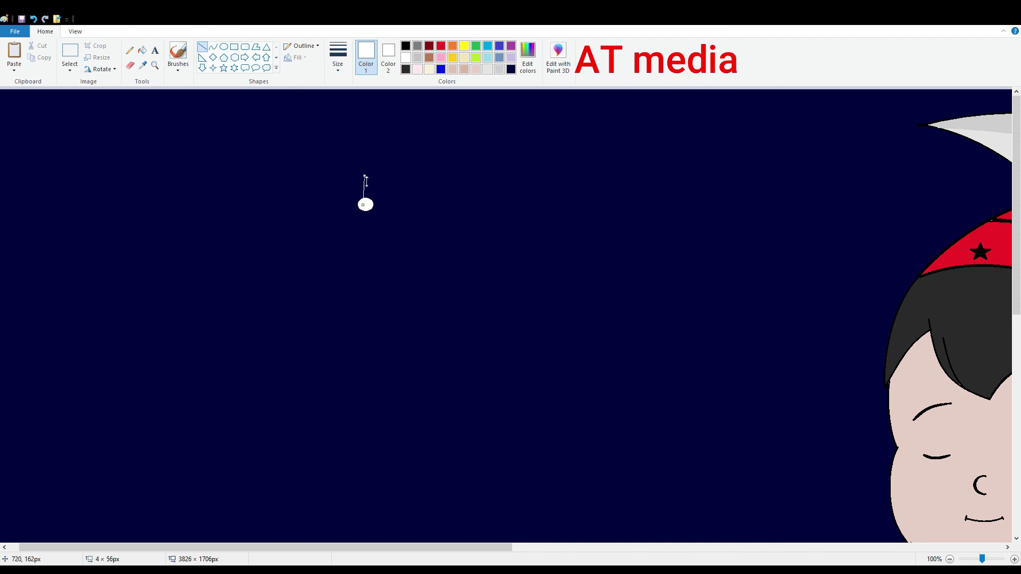
pyautogui.scroll(1, 604, 321)
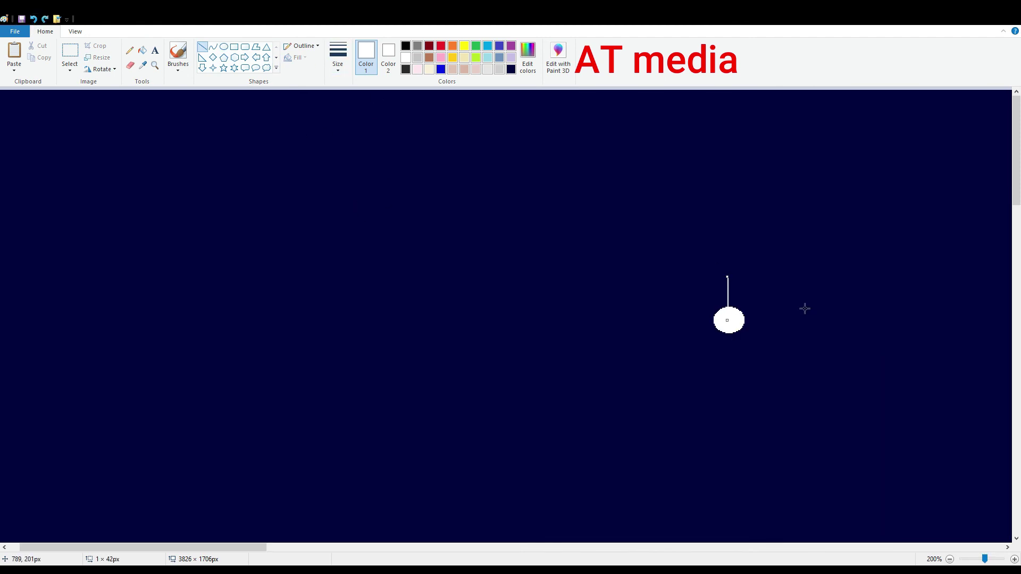
# - Draw a second, smaller star below and left of the first, with a solid white dot and four thin white rays
pyautogui.scroll(-2, 804, 319)
pyautogui.click(224, 47)
pyautogui.moveTo(134, 232); pyautogui.dragTo(139, 238)
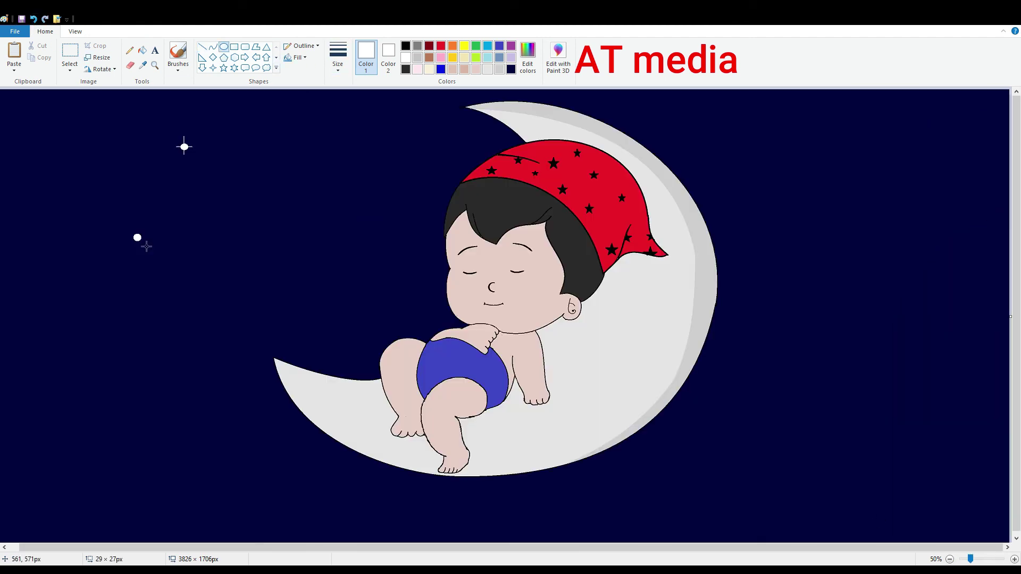
pyautogui.scroll(1, 260, 180)
pyautogui.click(202, 46)
pyautogui.moveTo(271, 384); pyautogui.dragTo(271, 364)
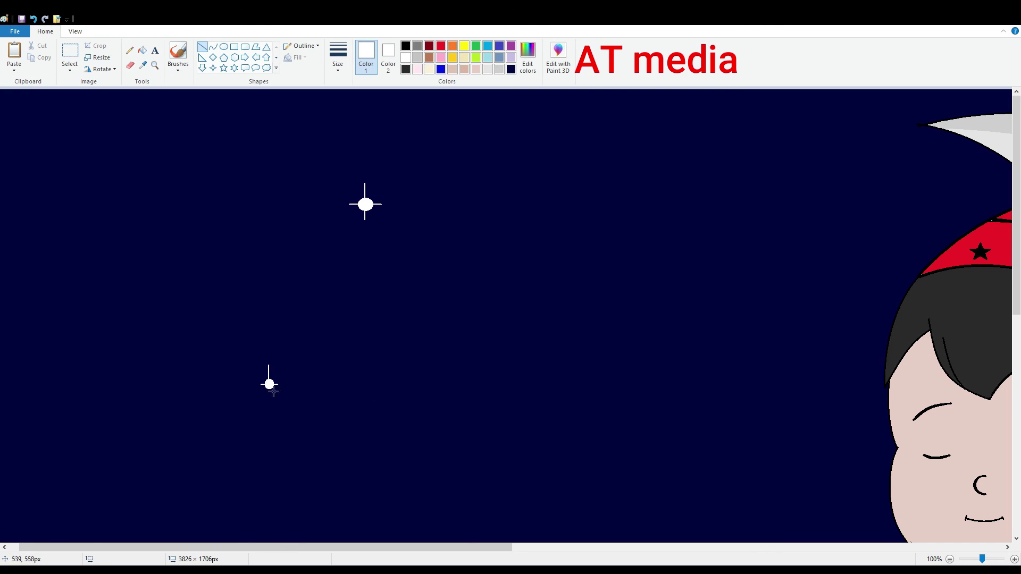
# - Copy the two white stars and scatter pasted copies across the sky to the left of the moon
pyautogui.scroll(-1, 273, 393)
pyautogui.click(70, 54)
pyautogui.moveTo(109, 219); pyautogui.dragTo(160, 267)
pyautogui.click(171, 117)
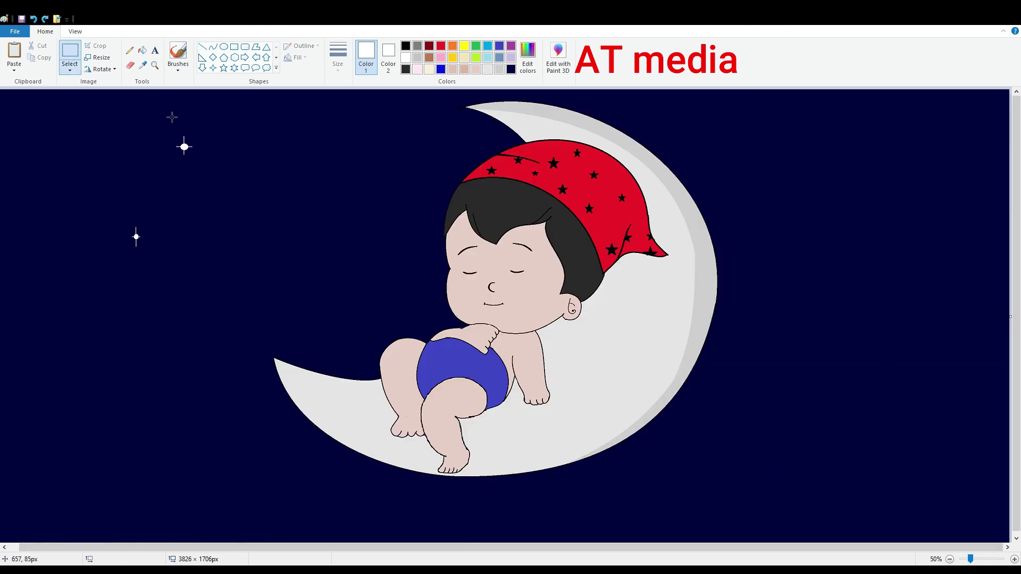
pyautogui.scroll(1, 984, 562)
pyautogui.moveTo(232, 344); pyautogui.dragTo(296, 430)
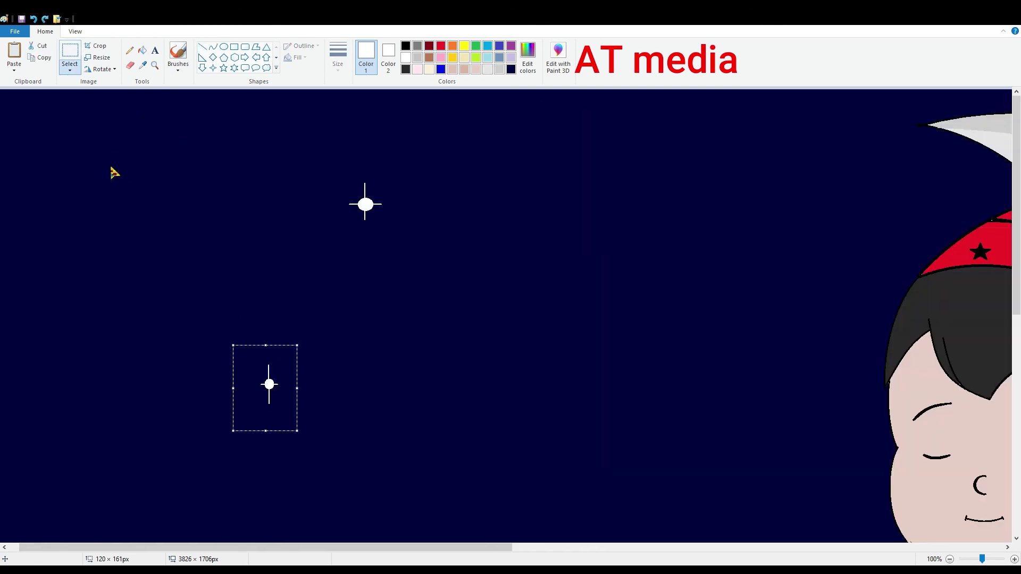
pyautogui.click(40, 57)
pyautogui.click(14, 53)
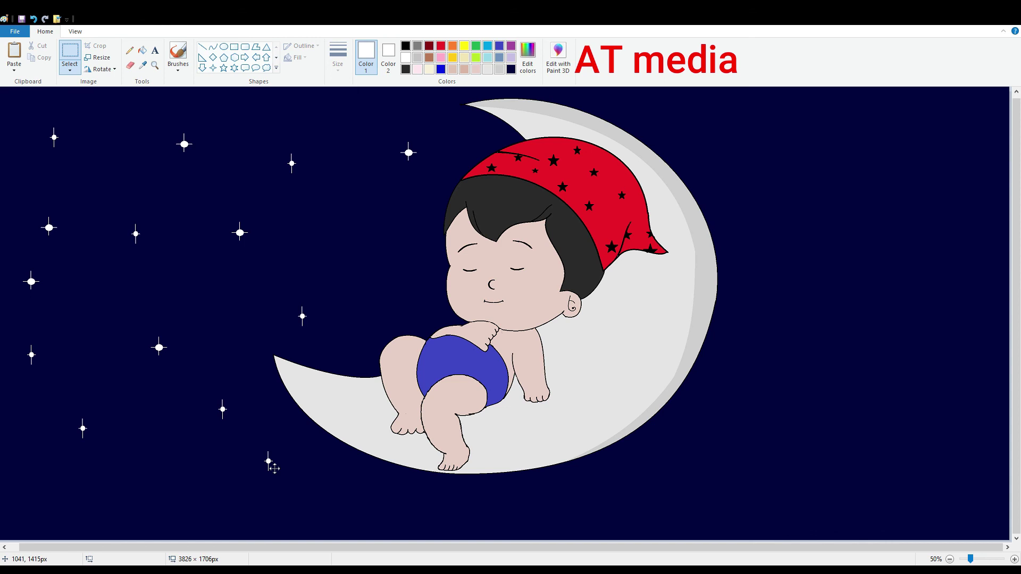
# - Duplicate groups of the stars and spread the copies over the sky right of and below the moon and into the remaining gaps
pyautogui.moveTo(240, 427); pyautogui.dragTo(87, 248)
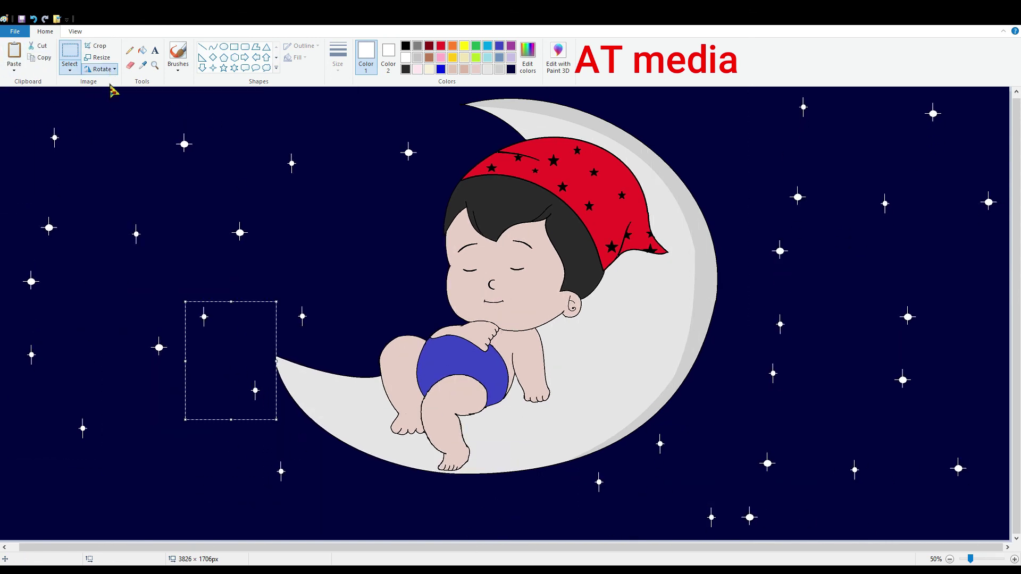
pyautogui.moveTo(216, 354); pyautogui.dragTo(599, 542)
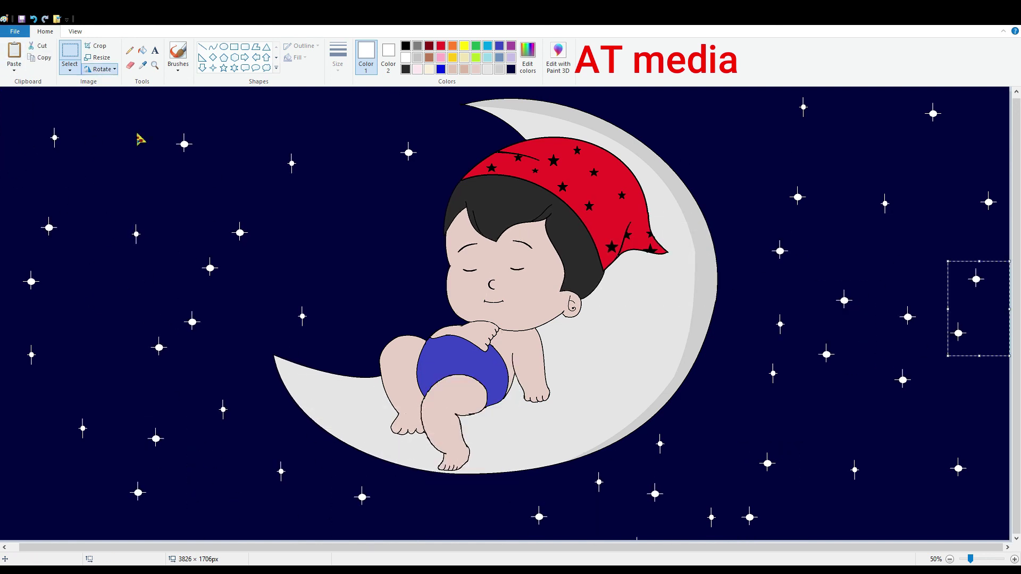
pyautogui.click(286, 473)
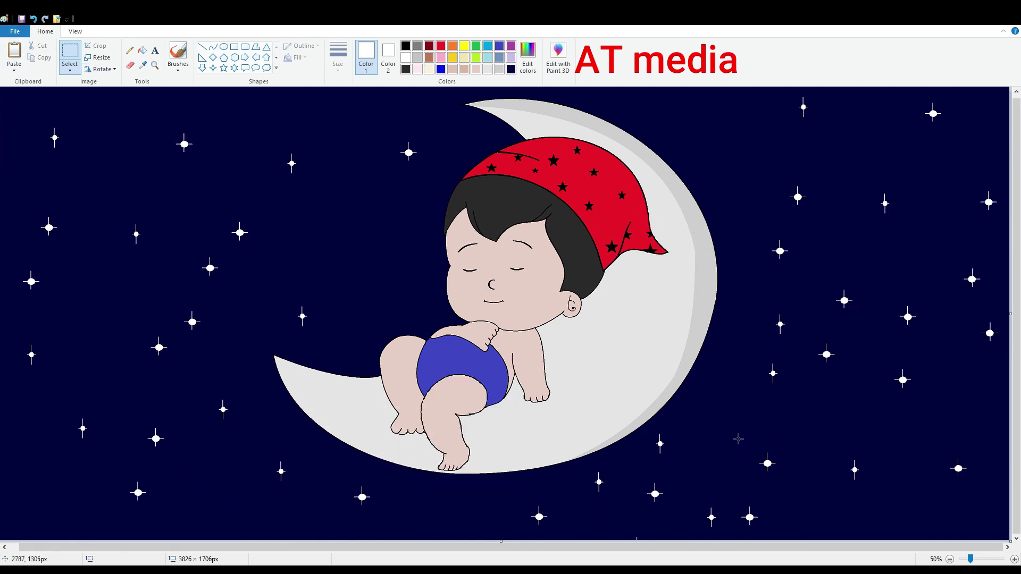